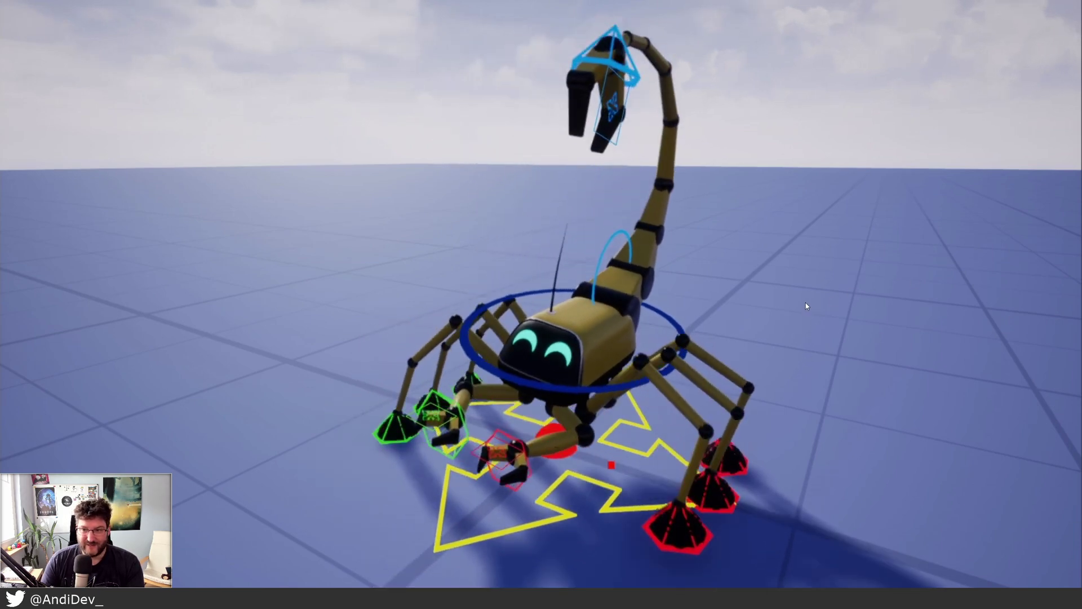
Step: Exit full-screen playback and close the CRTutDance.mp4 video to get back to the scorpion model in Blender
double_click(811, 307)
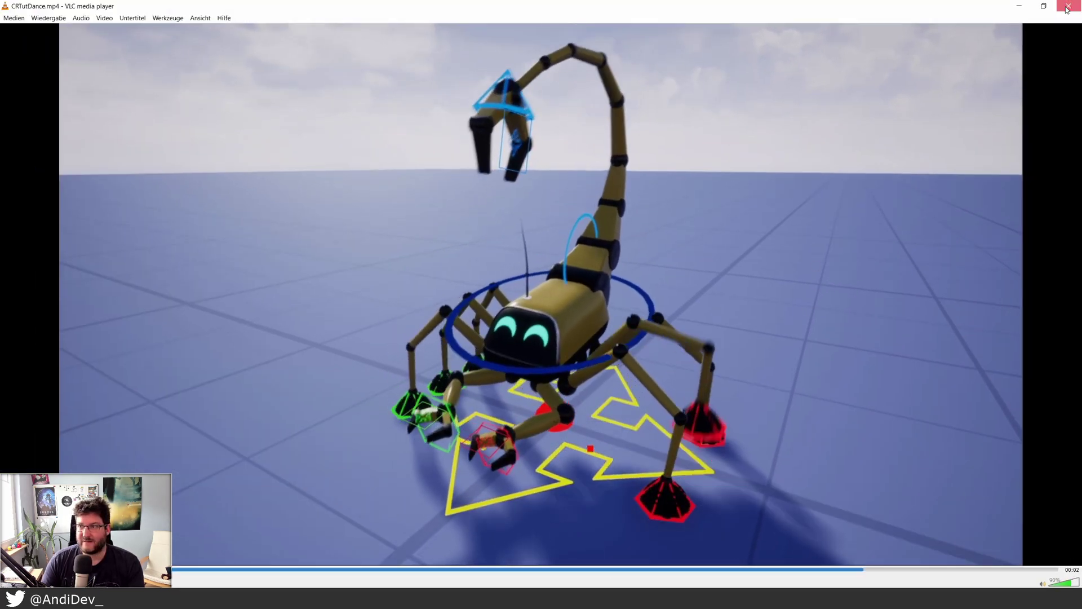
click(1061, 7)
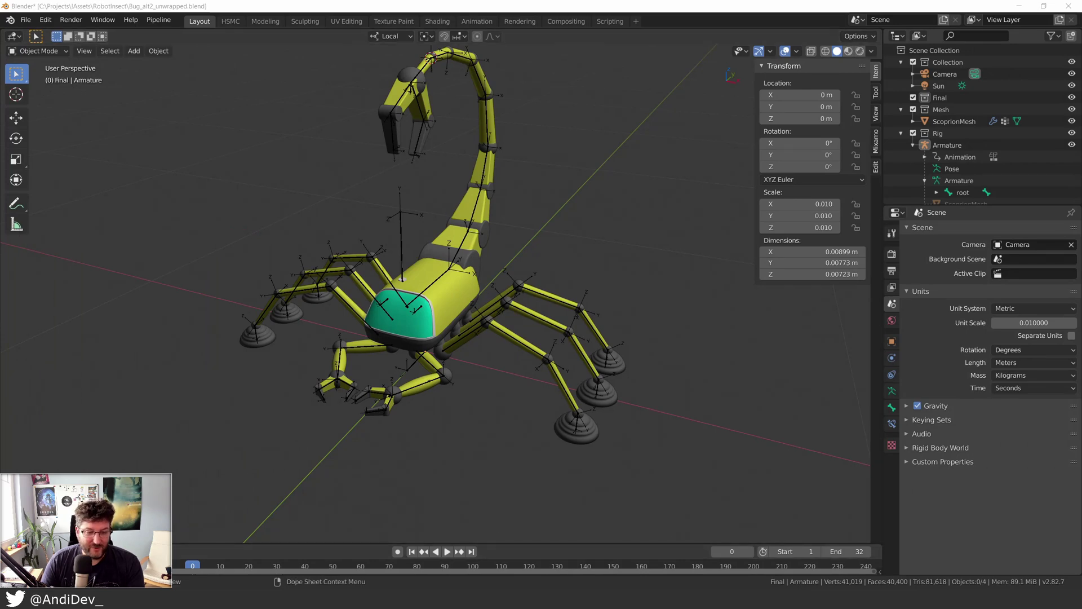
Step: Select the scorpion mesh and try moving one linked upper-leg segment away from the body in Edit Mode
middle_drag(519, 293, 492, 330)
click(492, 322)
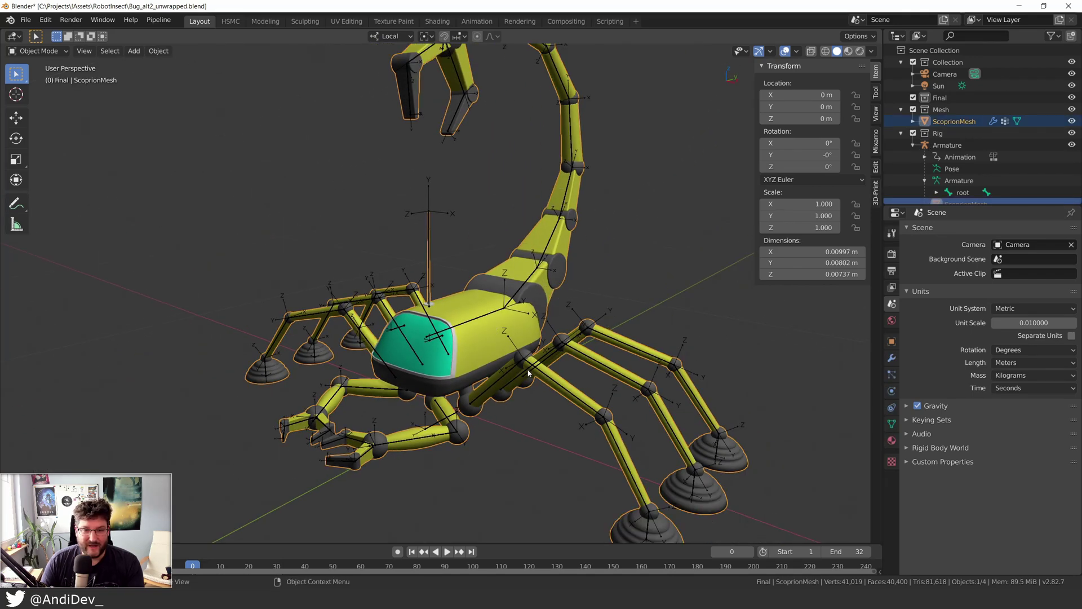
middle_drag(535, 377, 534, 389)
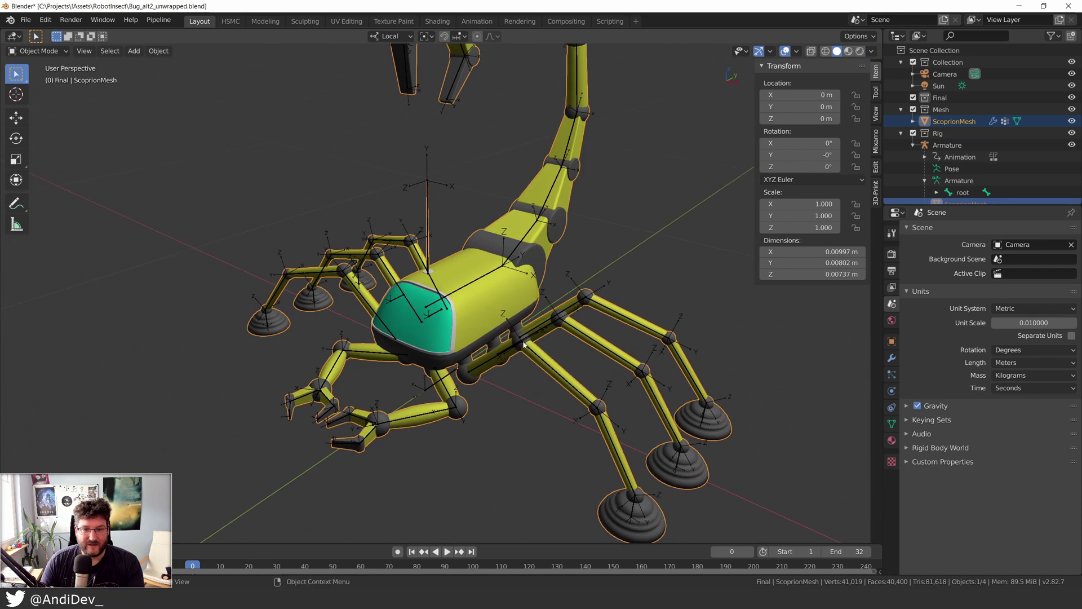
middle_drag(498, 344, 514, 341)
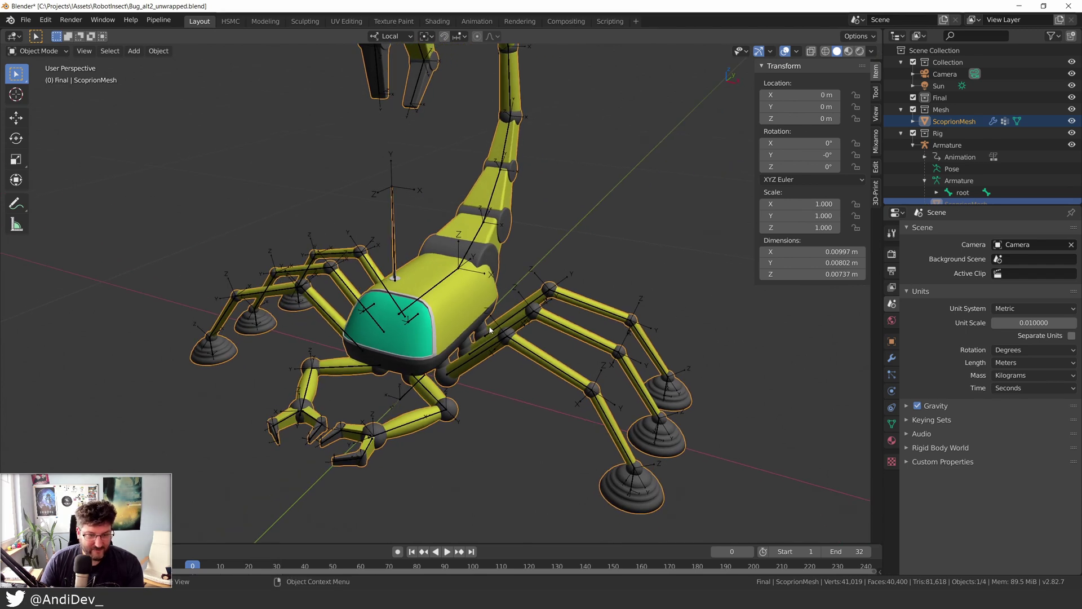
key(Tab)
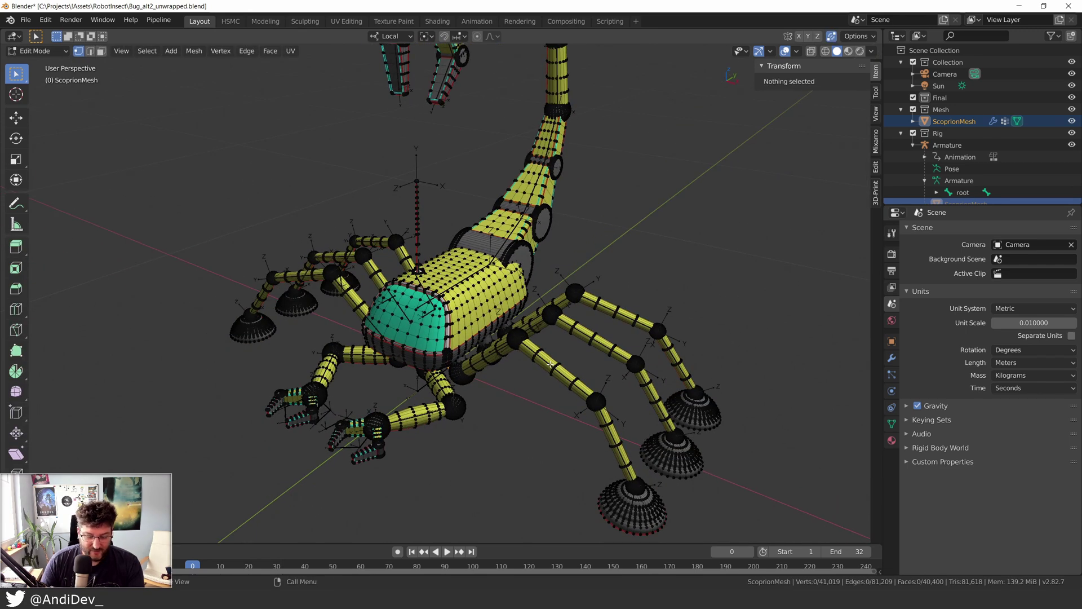
key(l)
key(g)
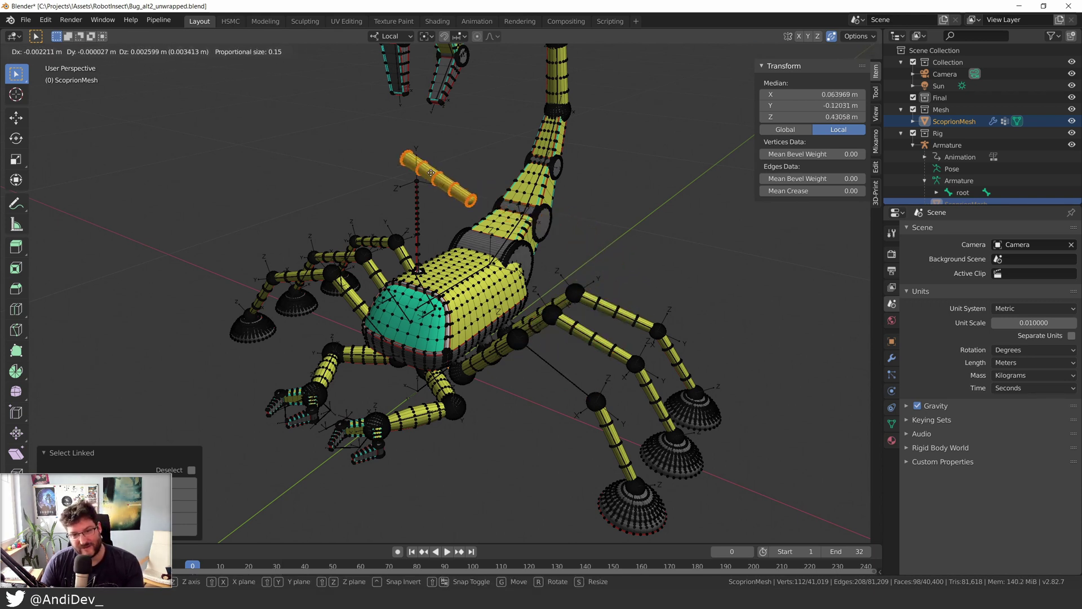
key(Escape)
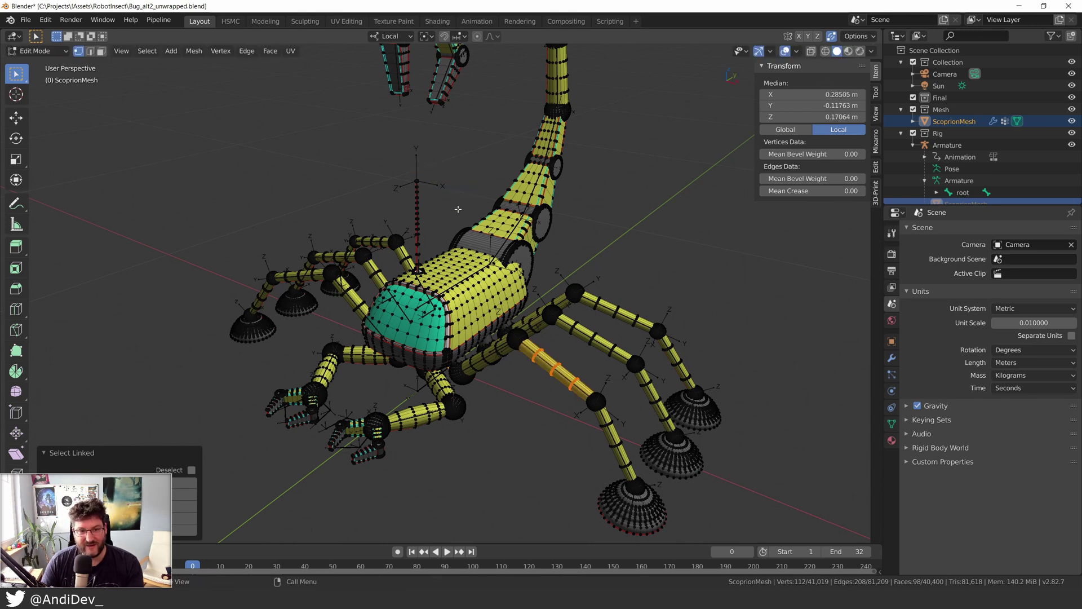
key(Tab)
Step: Select the scorpion's armature in Object Mode
mouse_move(610, 327)
middle_down()
mouse_move(602, 338)
mouse_move(530, 331)
mouse_move(555, 329)
mouse_move(536, 331)
mouse_move(545, 332)
mouse_move(543, 313)
middle_up()
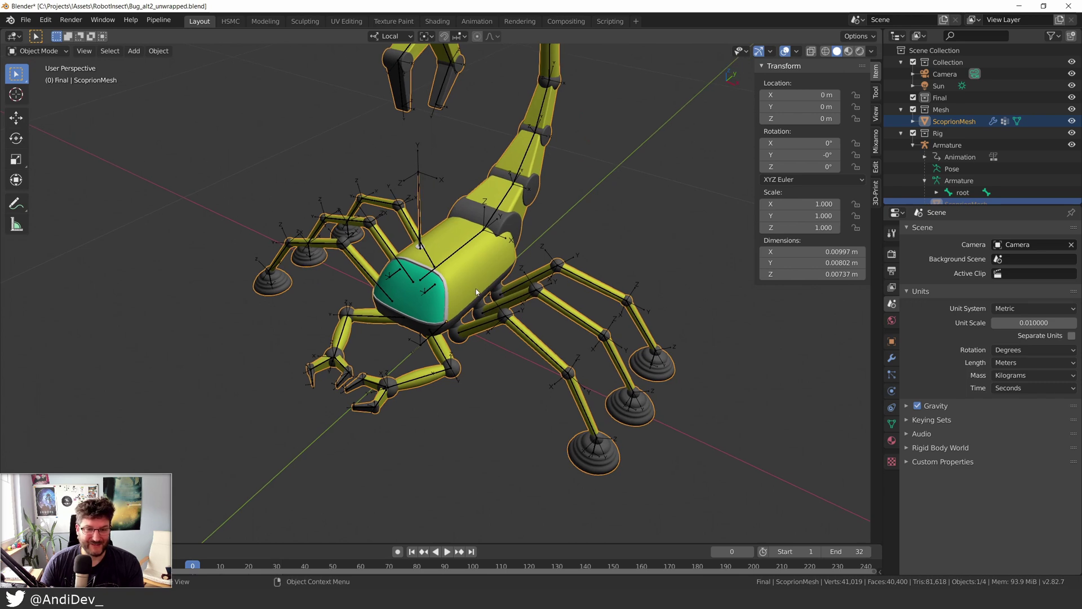
mouse_move(472, 288)
middle_down()
mouse_move(463, 291)
mouse_move(475, 299)
mouse_move(498, 278)
mouse_move(488, 284)
middle_up()
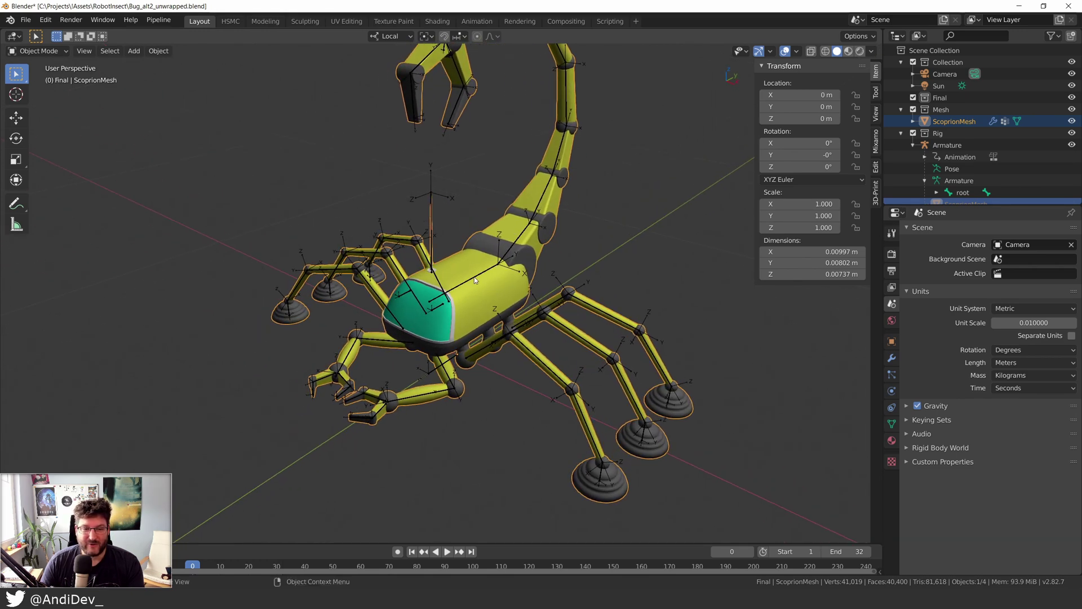
click(475, 280)
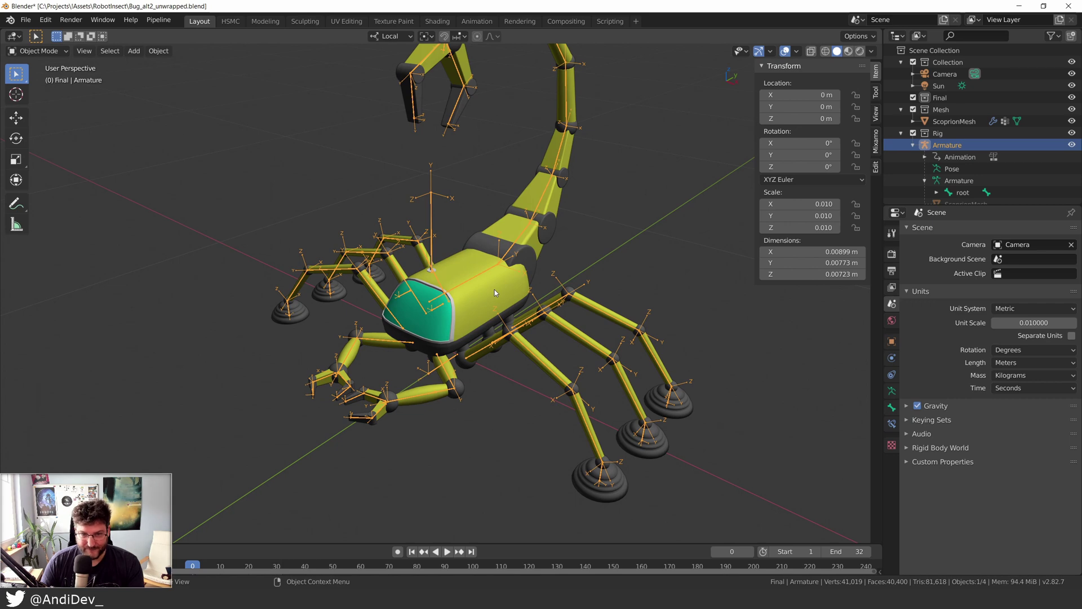
Step: Examine the scorpion's armature, bone axes and body parts from several angles and distances
middle_drag(494, 289, 520, 307)
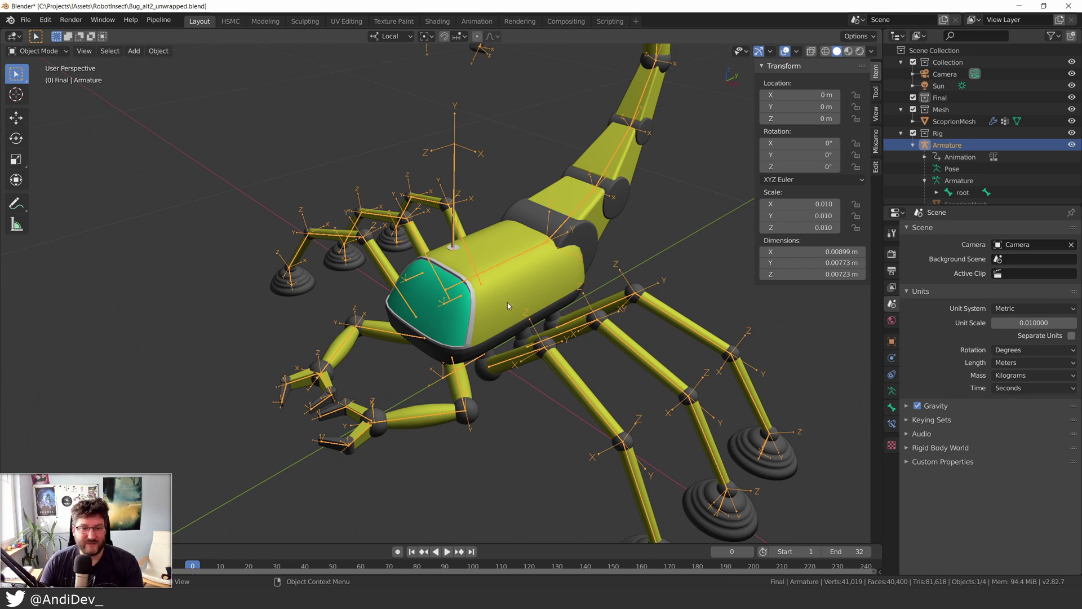
mouse_move(509, 293)
middle_down()
mouse_move(532, 276)
mouse_move(520, 291)
middle_up()
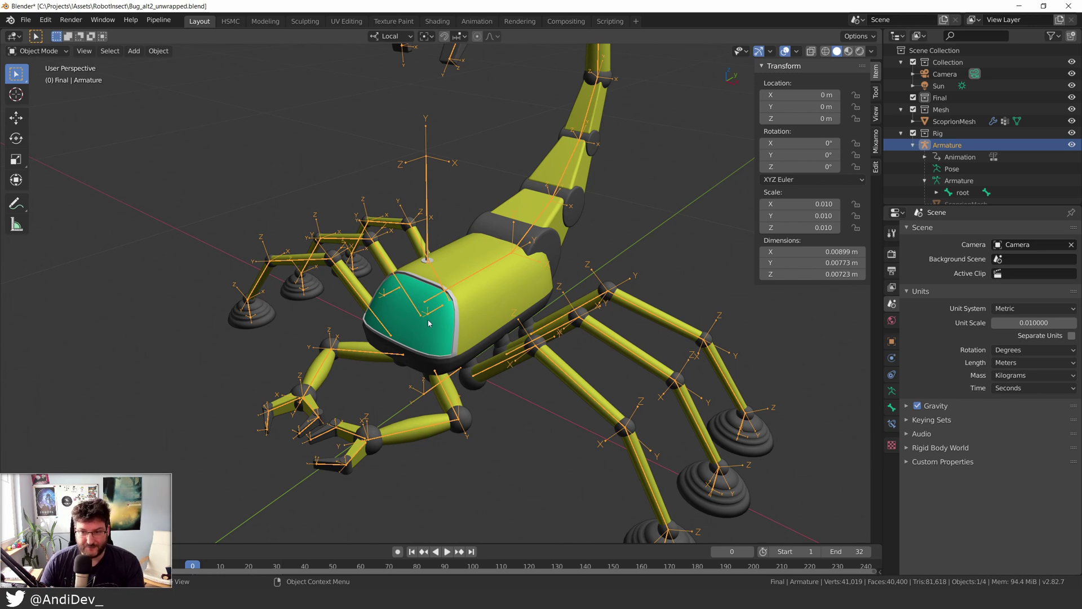
middle_drag(513, 282, 505, 276)
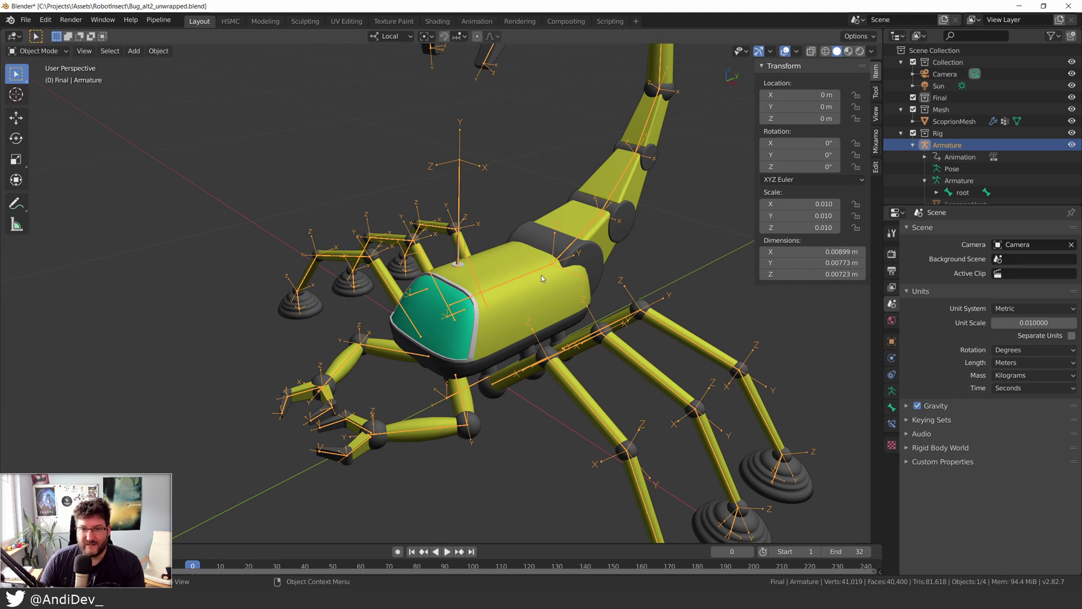
scroll(541, 275, down, 5)
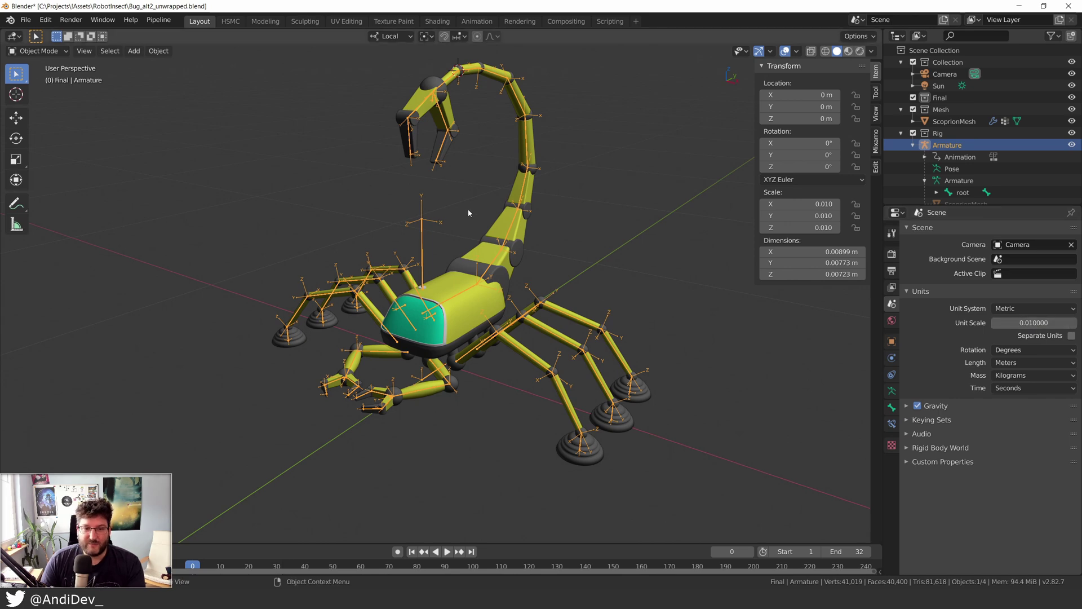
middle_drag(469, 212, 500, 222)
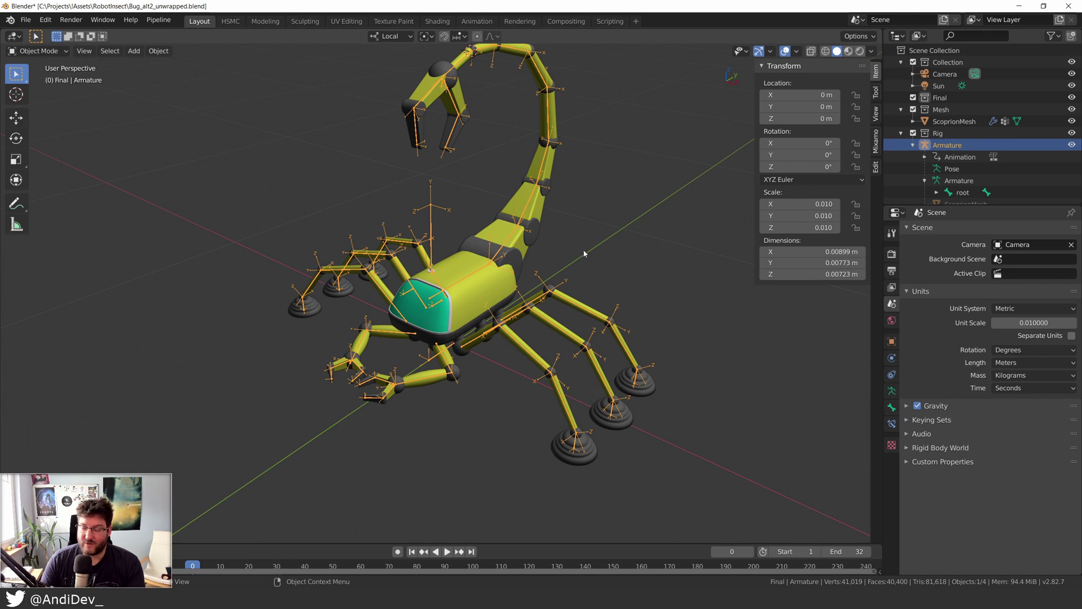
middle_drag(584, 250, 569, 250)
scroll(568, 250, up, 1)
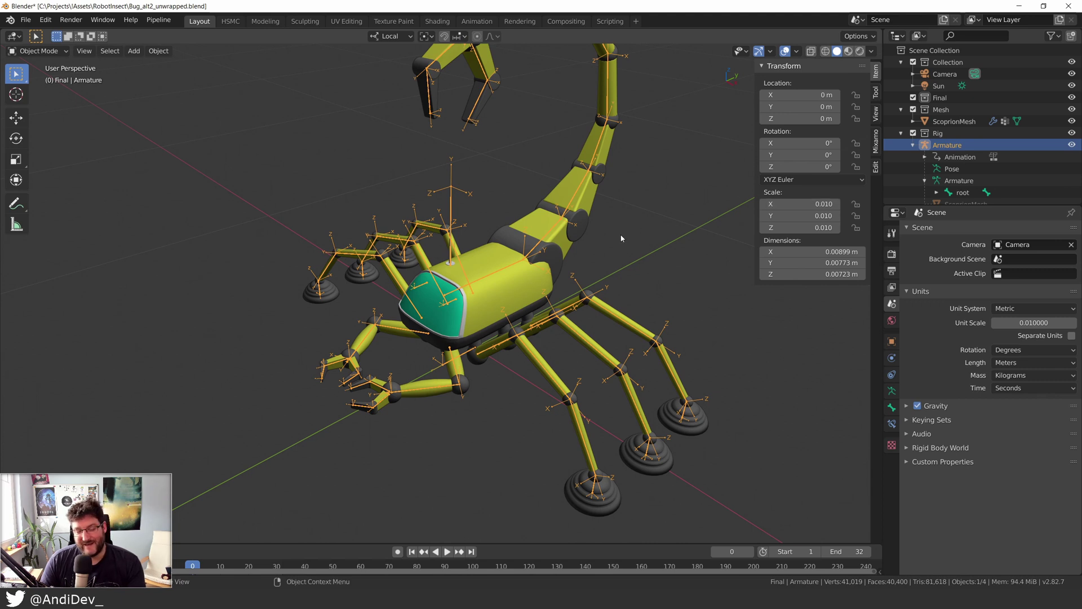
middle_drag(620, 234, 614, 235)
scroll(614, 234, down, 1)
scroll(528, 217, down, 1)
scroll(526, 216, up, 1)
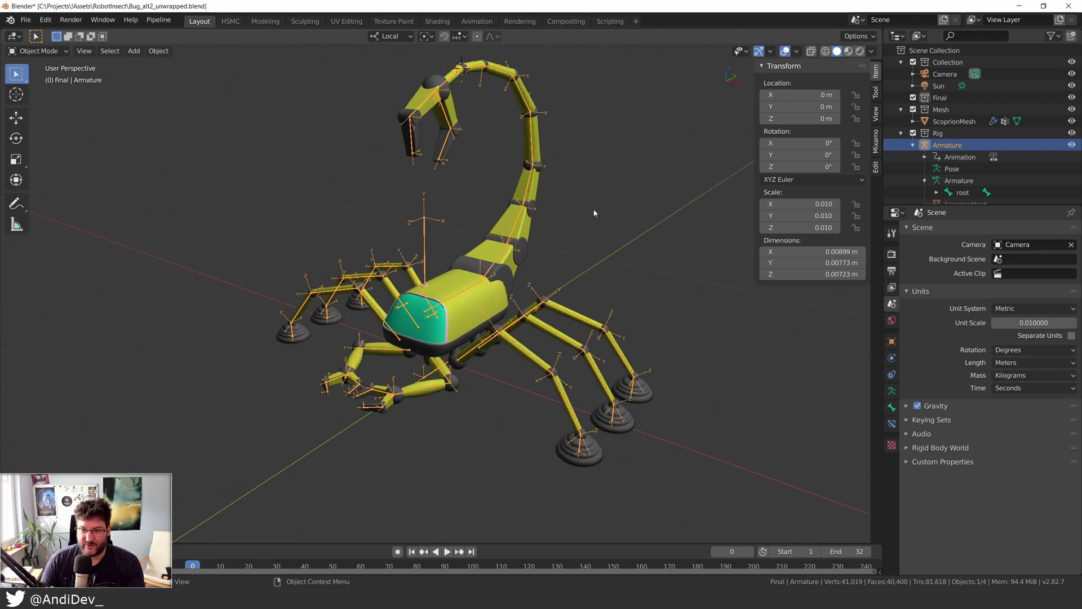
Step: Start an FBX export and choose RobotScorpion.fbx in the Exported folder as the file to overwrite
click(25, 20)
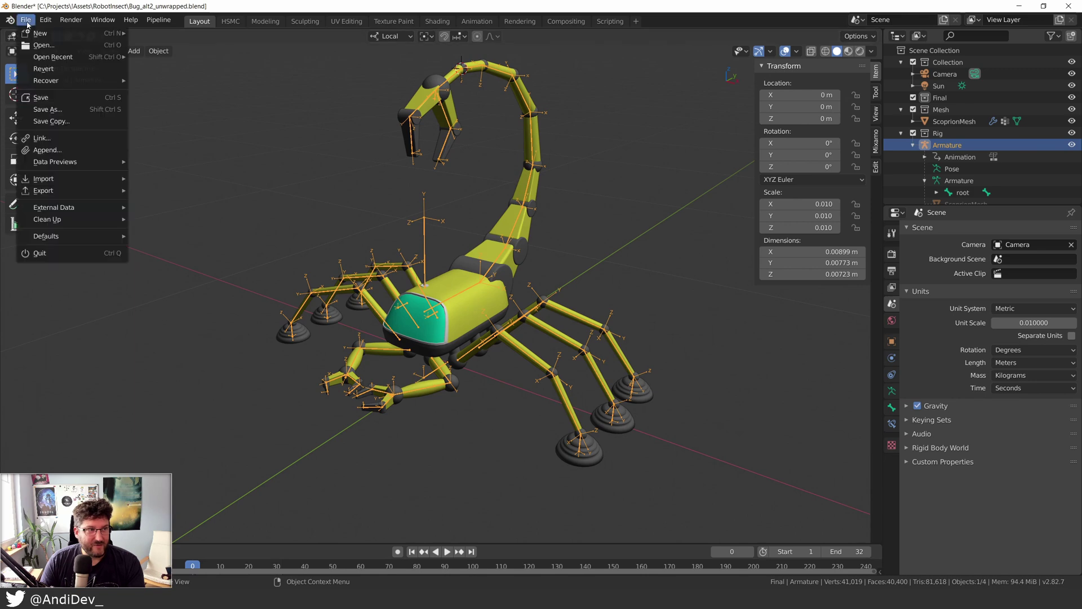
mouse_move(76, 190)
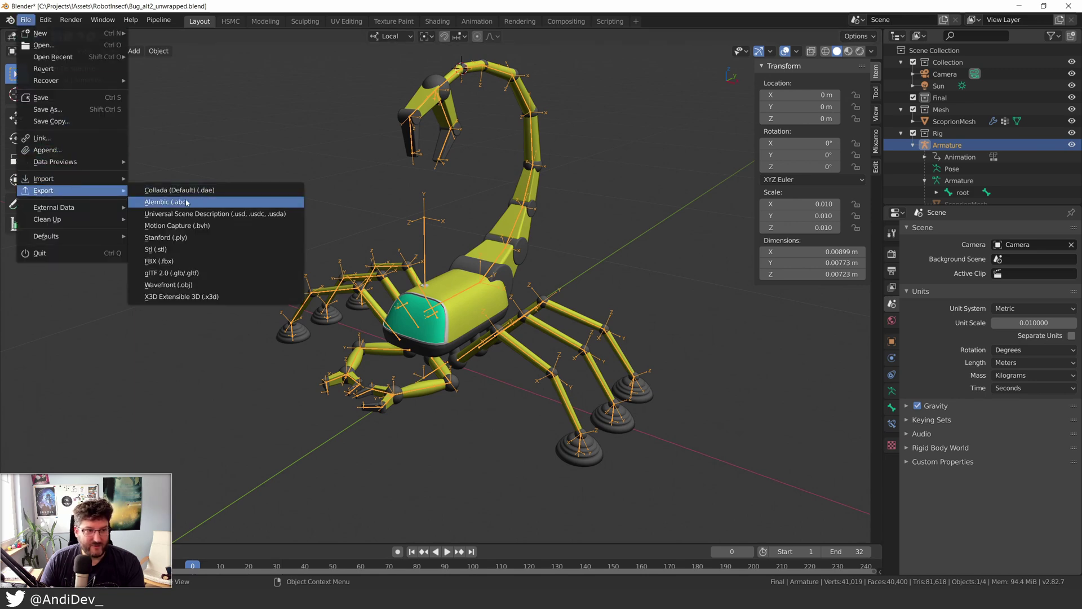
click(192, 261)
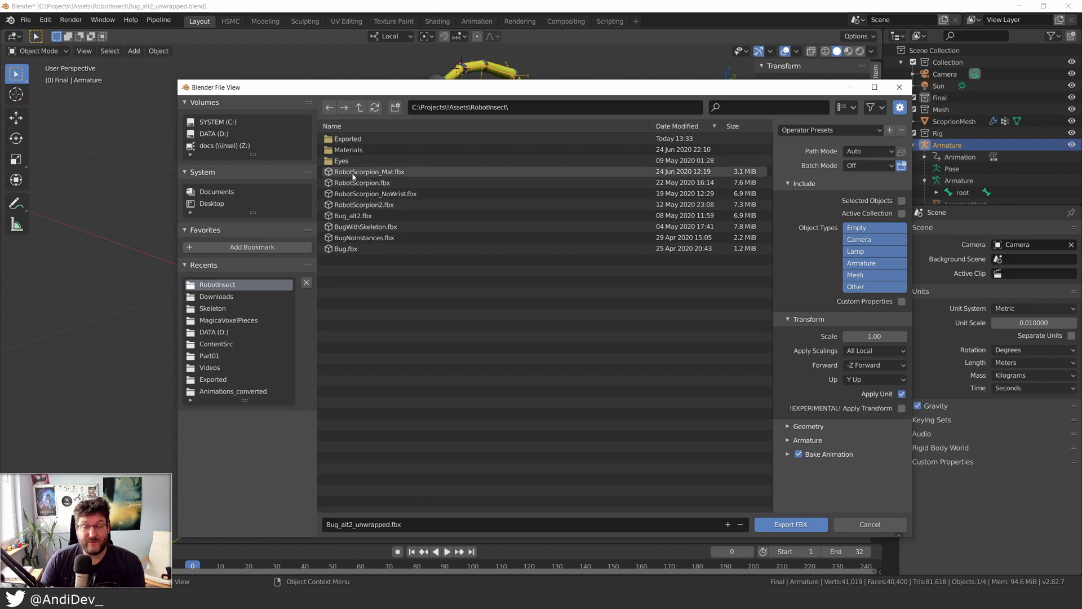
click(376, 139)
double_click(376, 139)
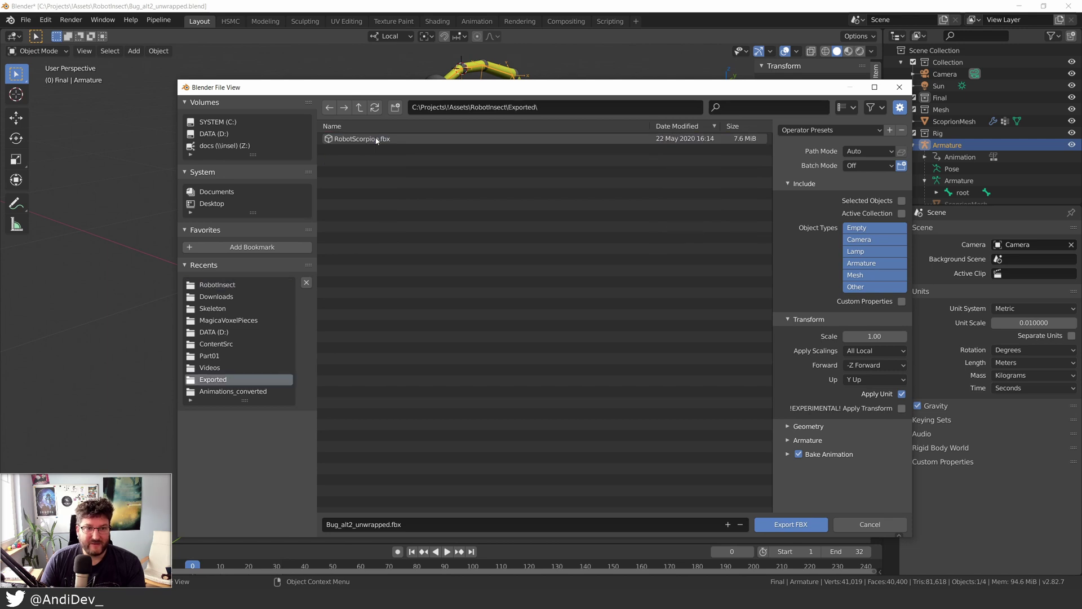
click(394, 139)
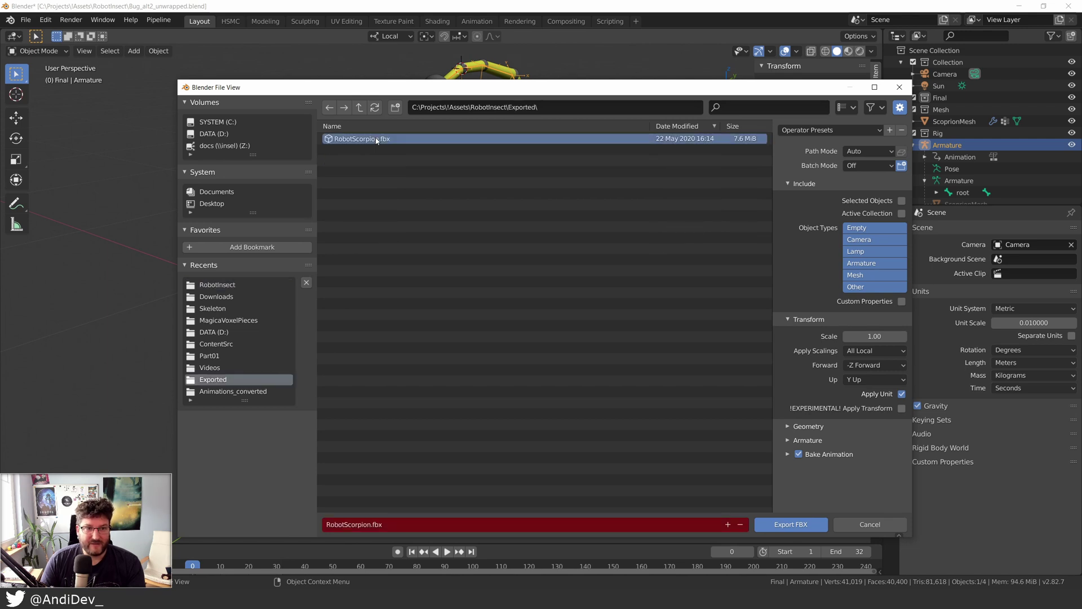
Step: Limit the FBX export to selected objects and to the Armature and Mesh object types
click(902, 201)
click(874, 264)
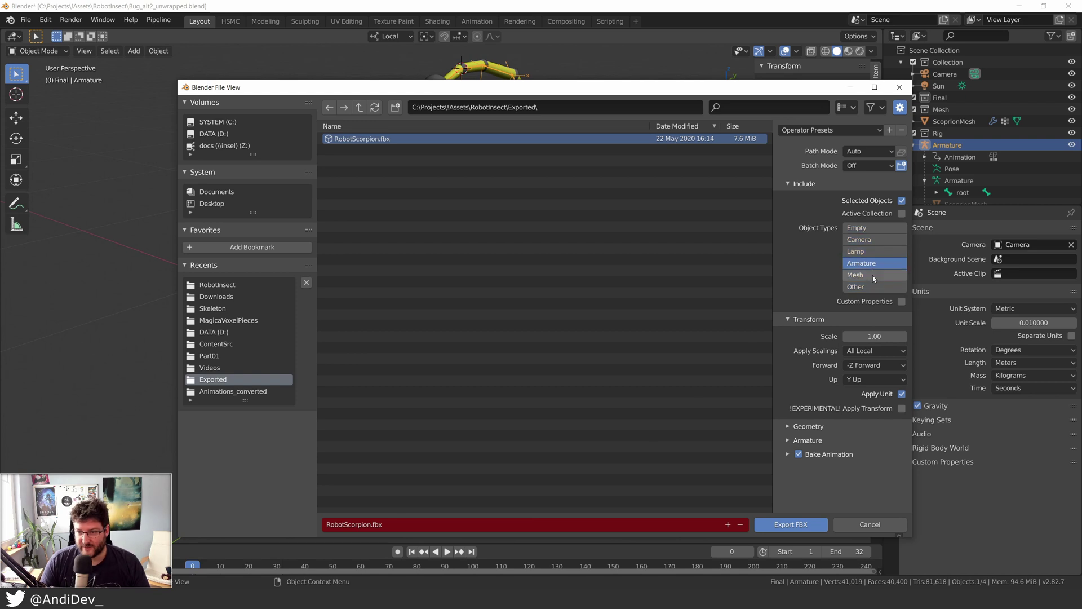
shift+click(871, 276)
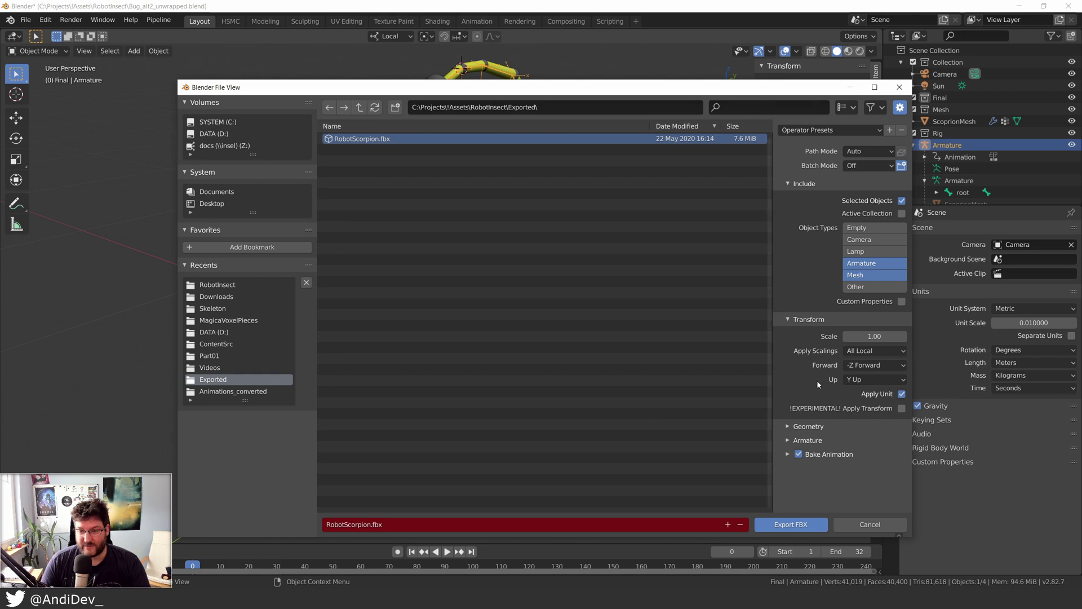
Step: Disable Bake Animation and set the armature's primary bone axis to X and secondary bone axis to -Y
click(787, 440)
scroll(792, 435, down, 2)
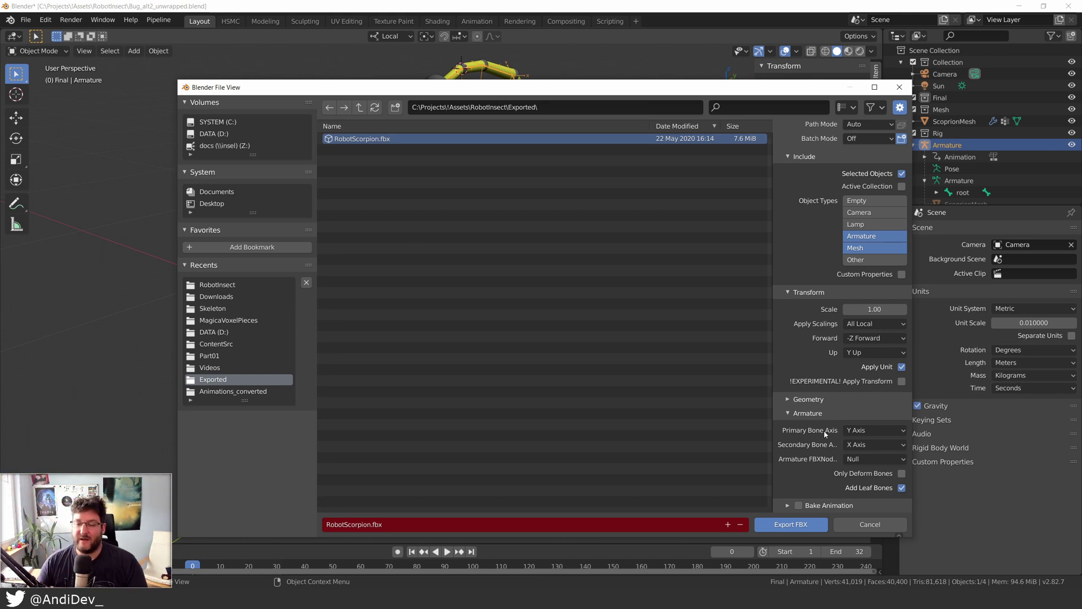
click(868, 429)
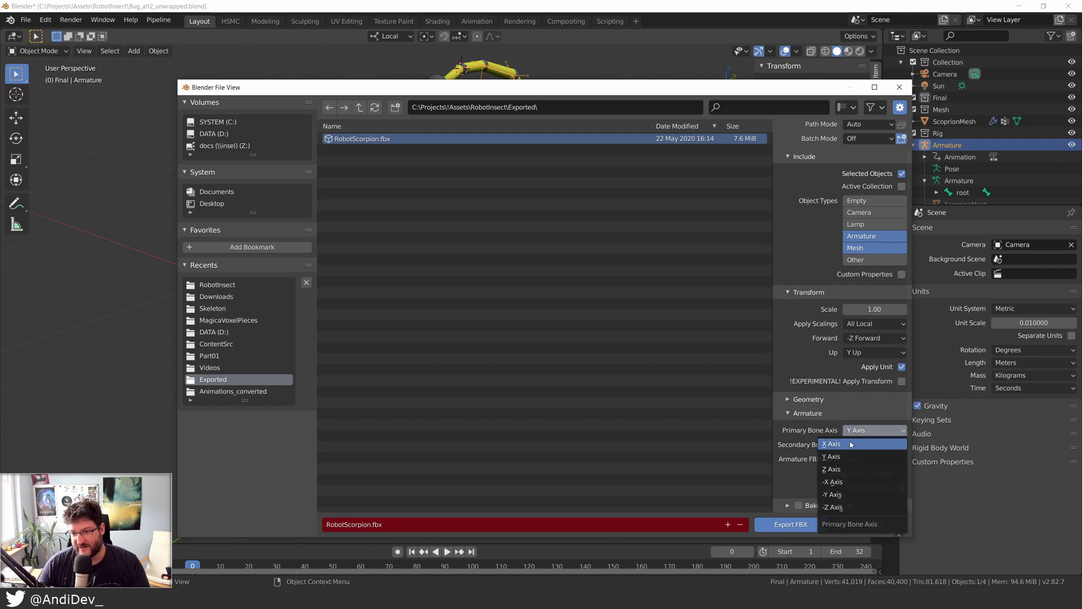
click(851, 444)
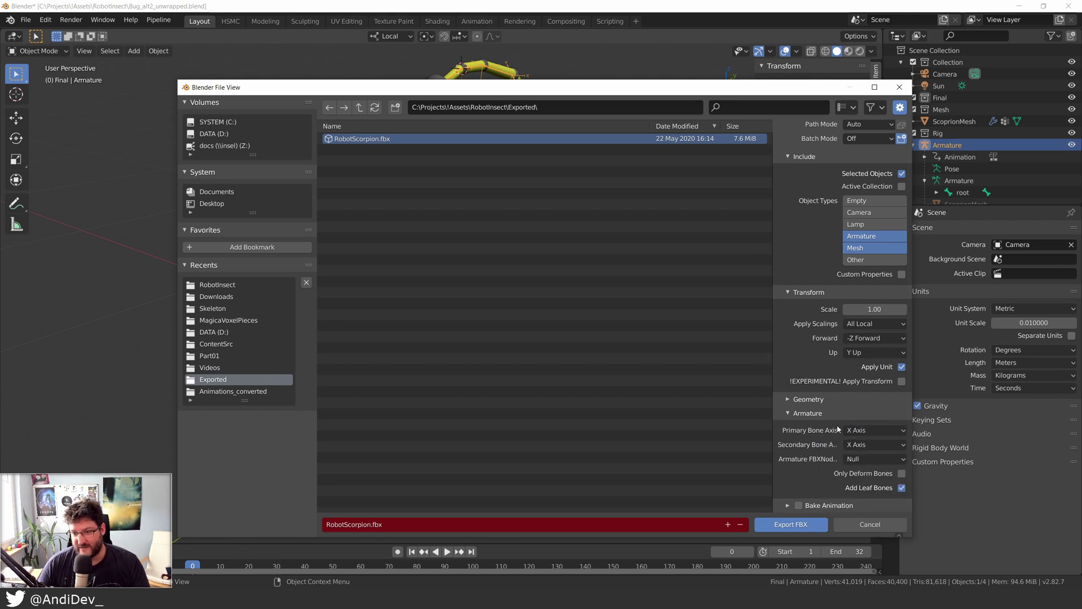
click(867, 445)
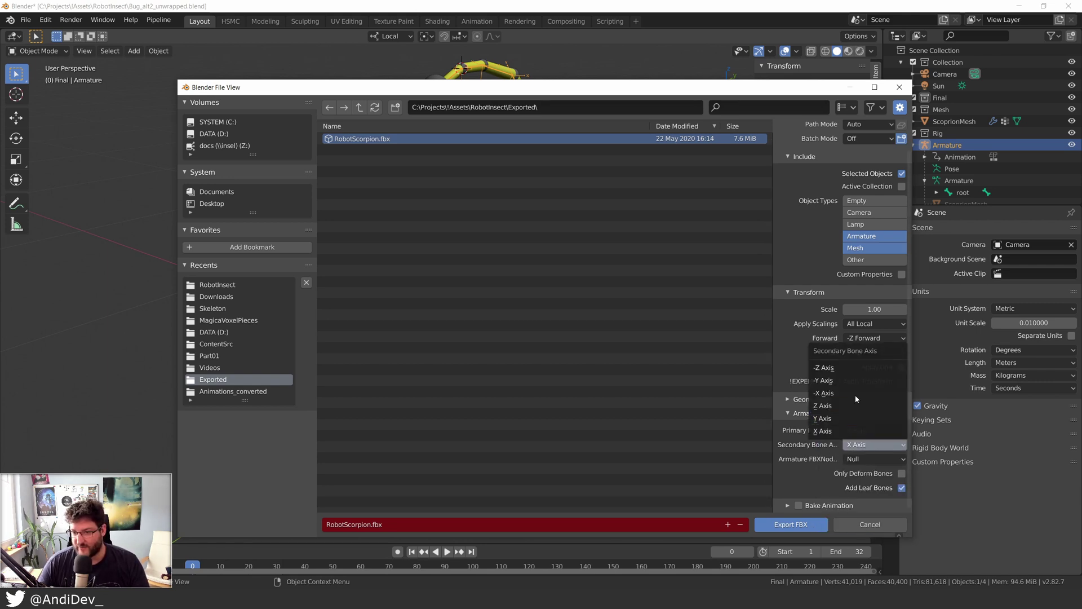
click(823, 381)
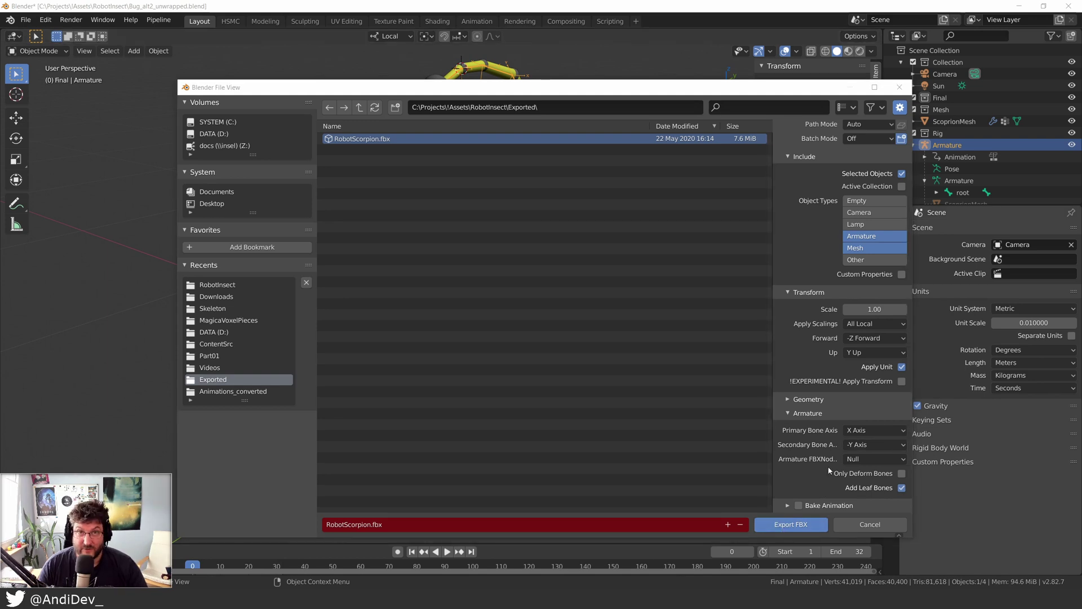
Step: Turn off Add Leaf Bones and export RobotScorpion.fbx
click(902, 488)
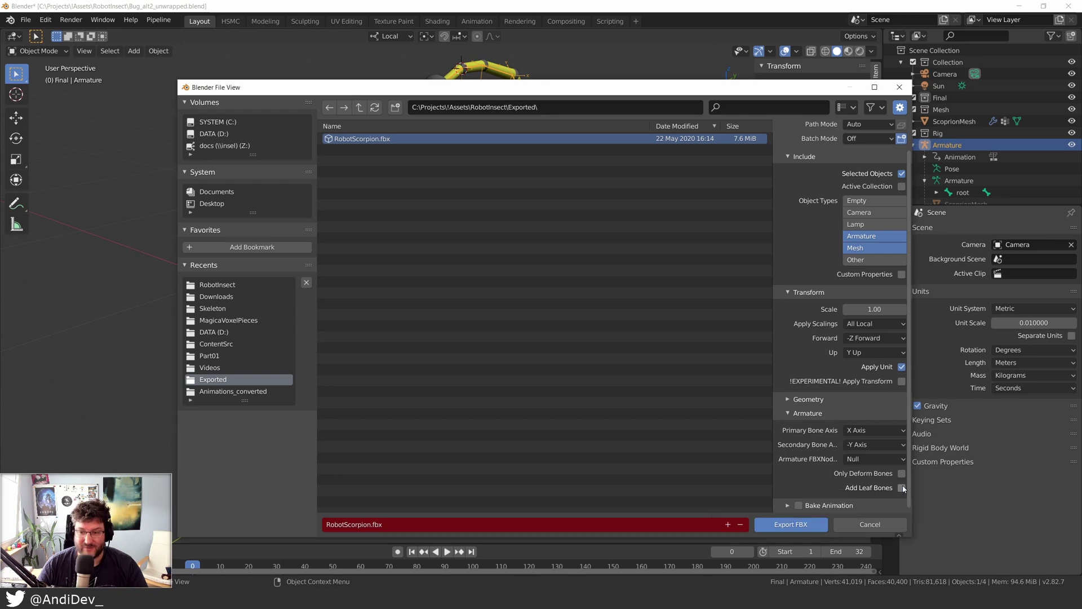
click(798, 525)
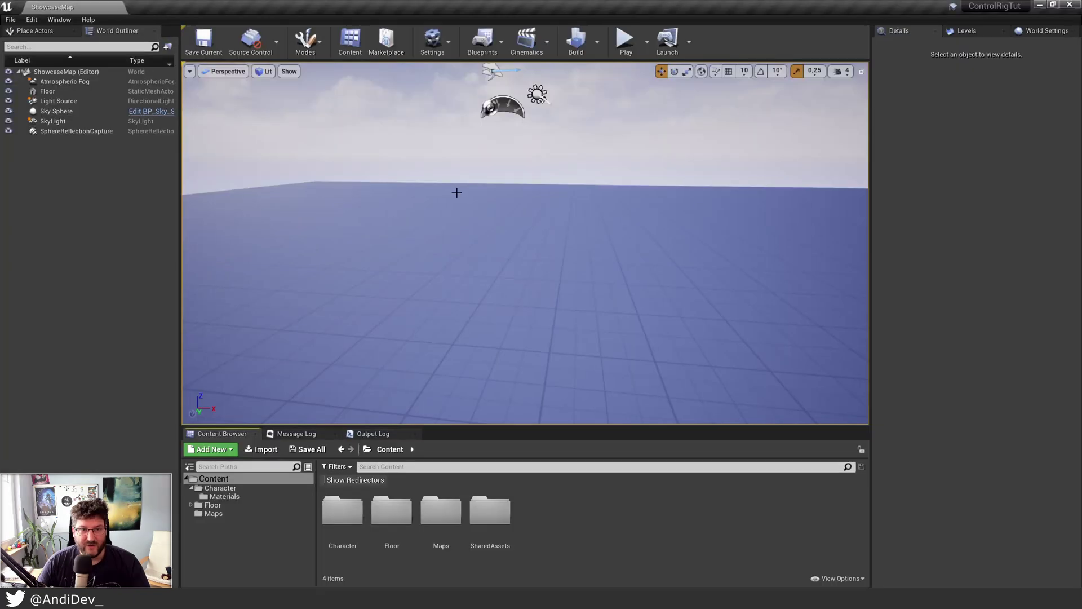
Step: Look around the empty ShowcaseMap level in Unreal Editor and check the engine version of the ControlRigTut project
right_drag(457, 193, 412, 204)
key(s)
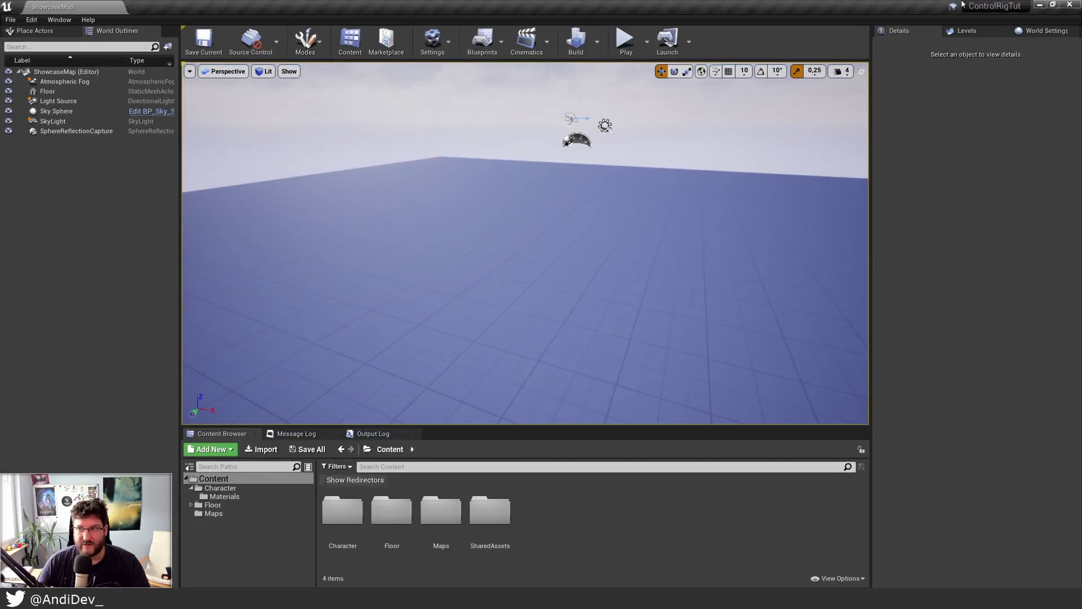
mouse_move(975, 8)
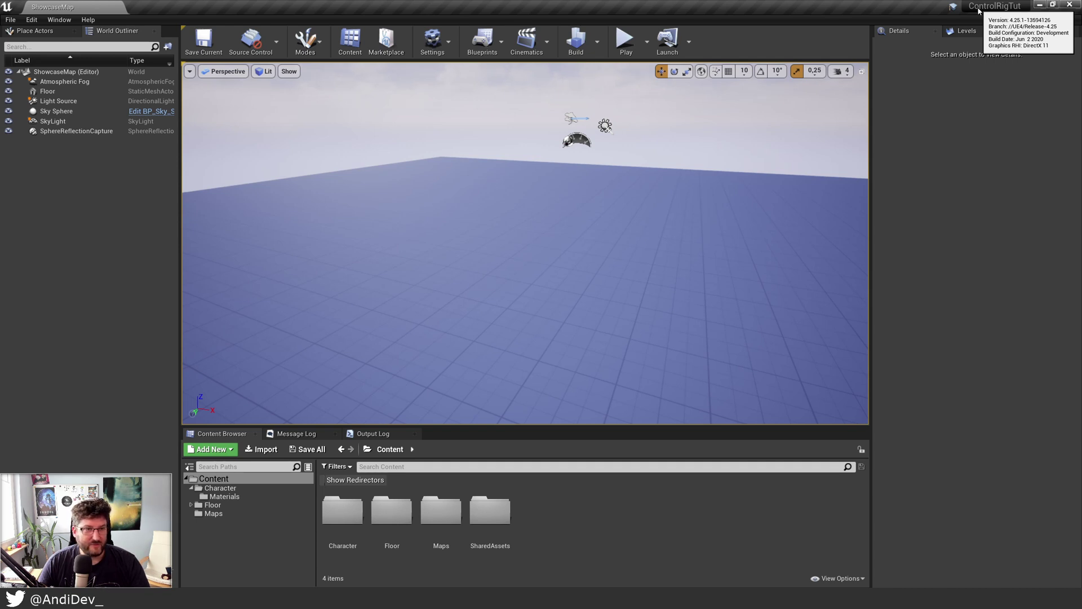
right_drag(693, 193, 653, 220)
key(w)
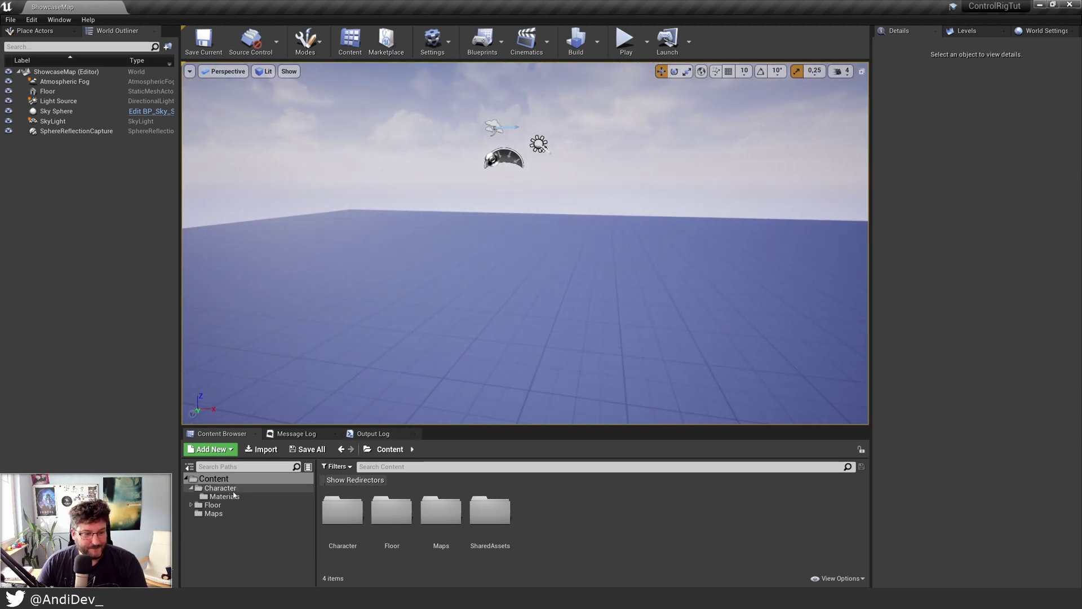
Step: Search the built-in plugins for "Control" and check whether the Control Rig plugin is enabled
right_drag(473, 294, 475, 315)
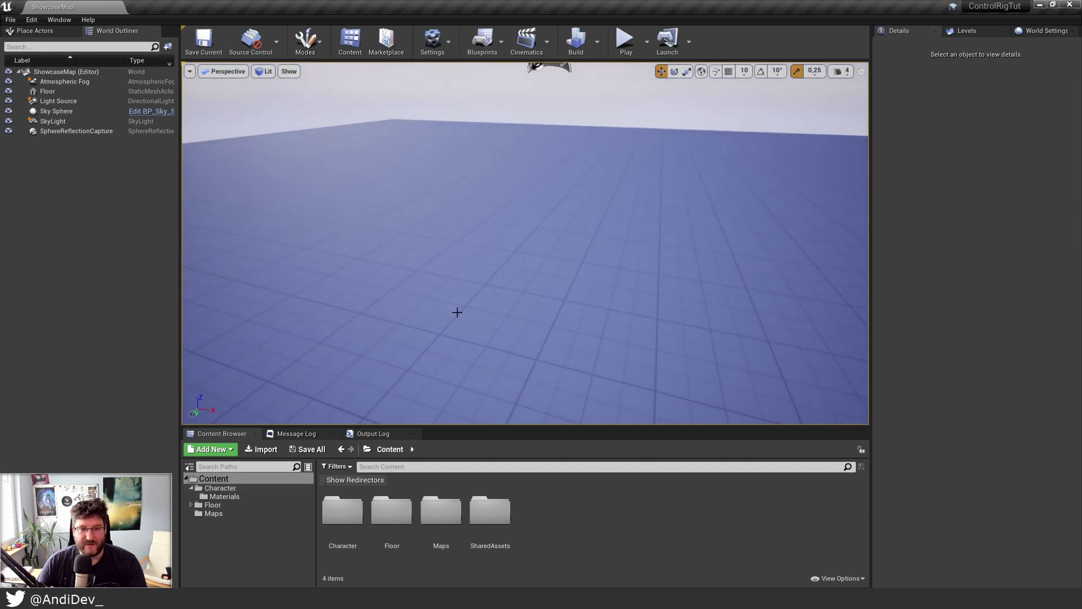
mouse_move(526, 268)
right_down()
mouse_move(525, 245)
mouse_move(542, 242)
mouse_move(513, 259)
mouse_move(526, 265)
right_up()
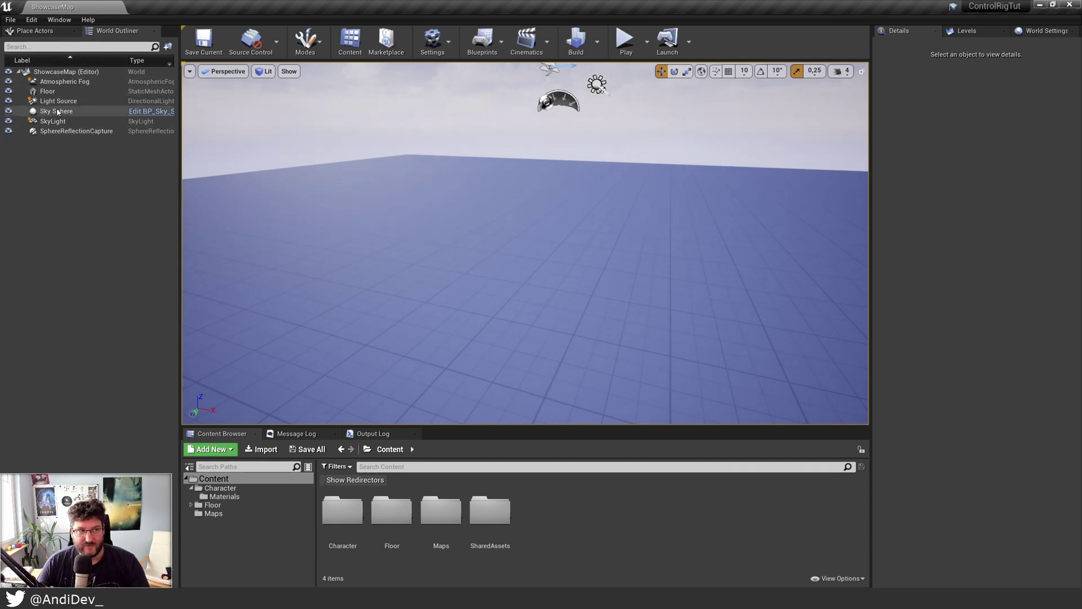
click(31, 19)
click(52, 179)
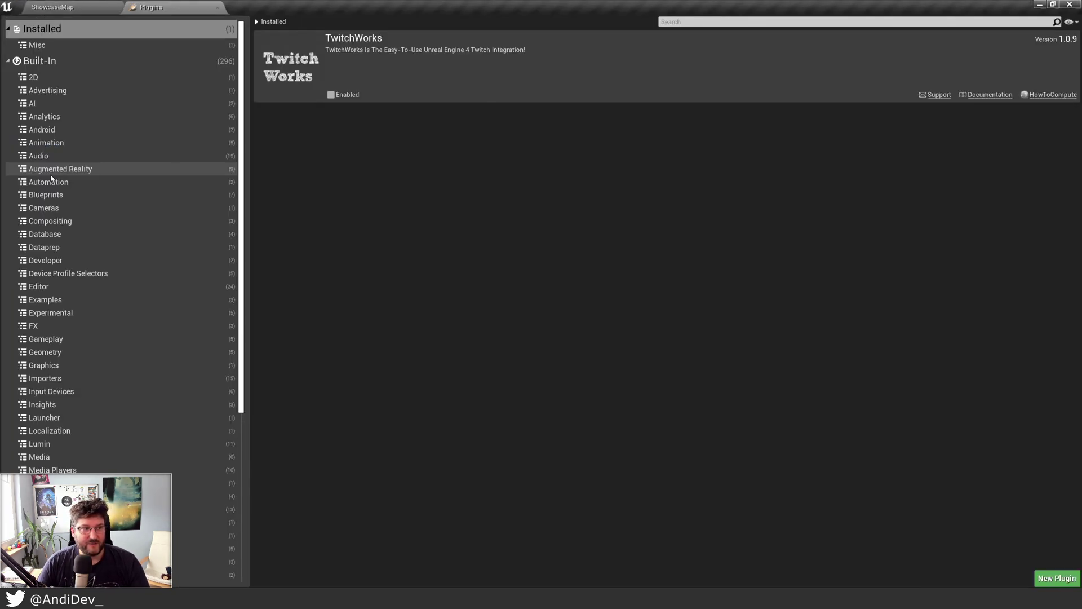
click(146, 58)
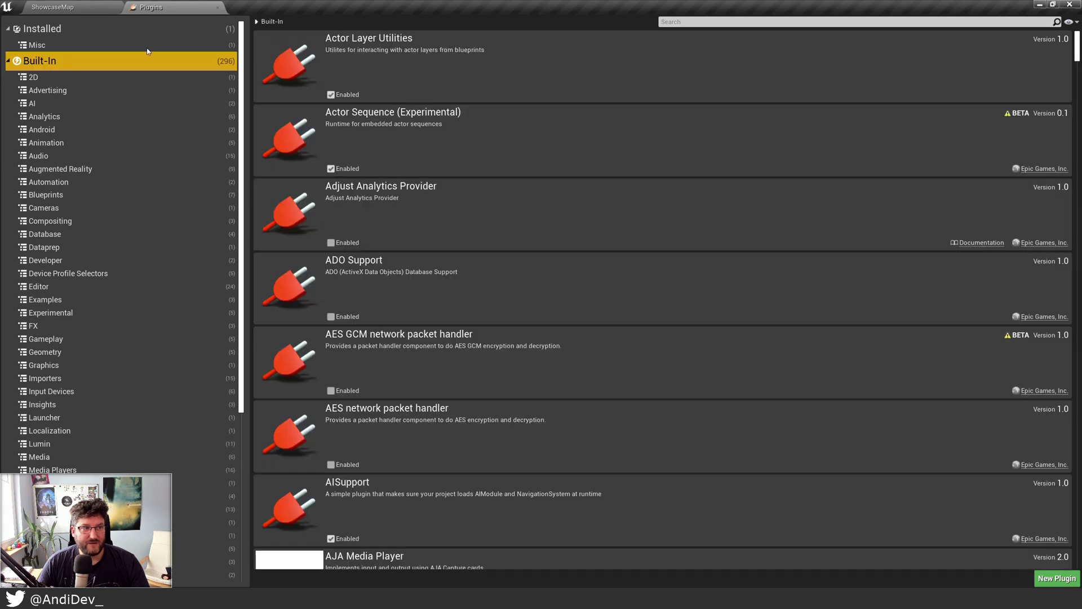
click(682, 21)
text(Control)
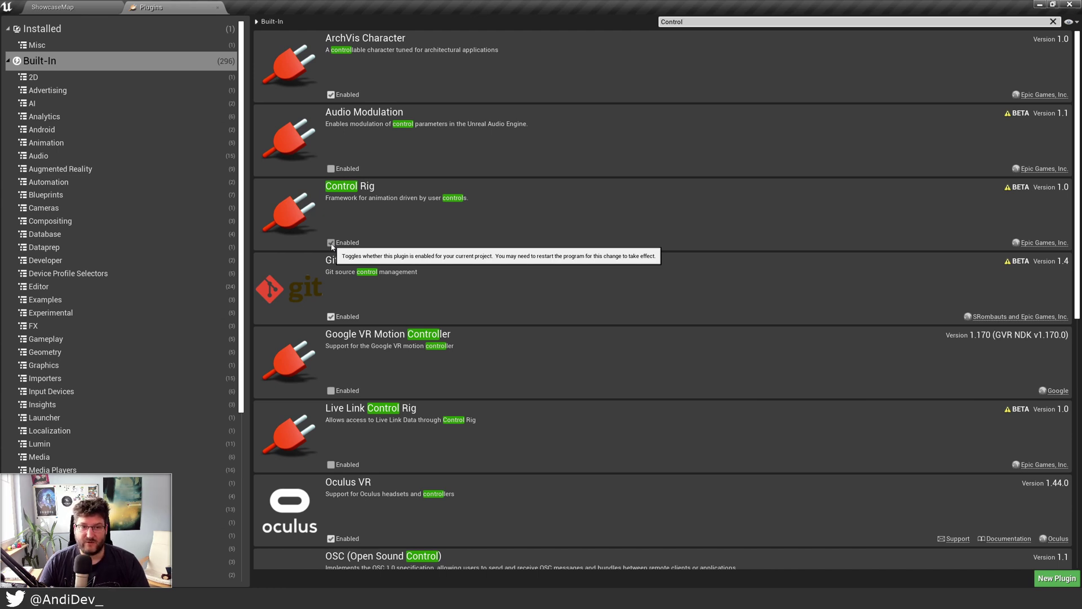
click(216, 8)
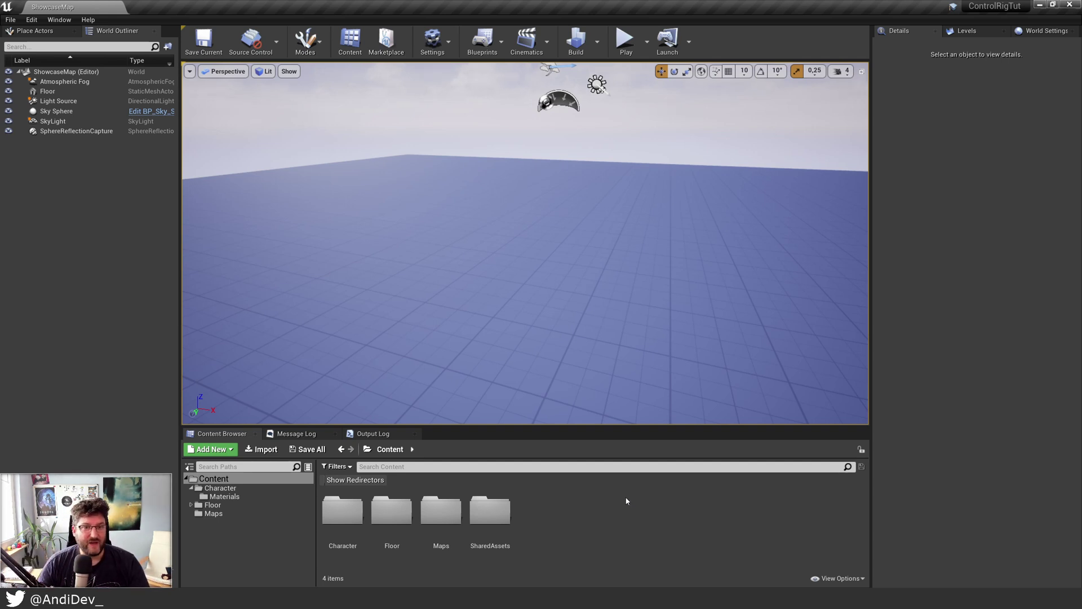
Step: Choose the exported RobotScorpion.fbx for import into the Character folder
middle_drag(590, 283, 616, 306)
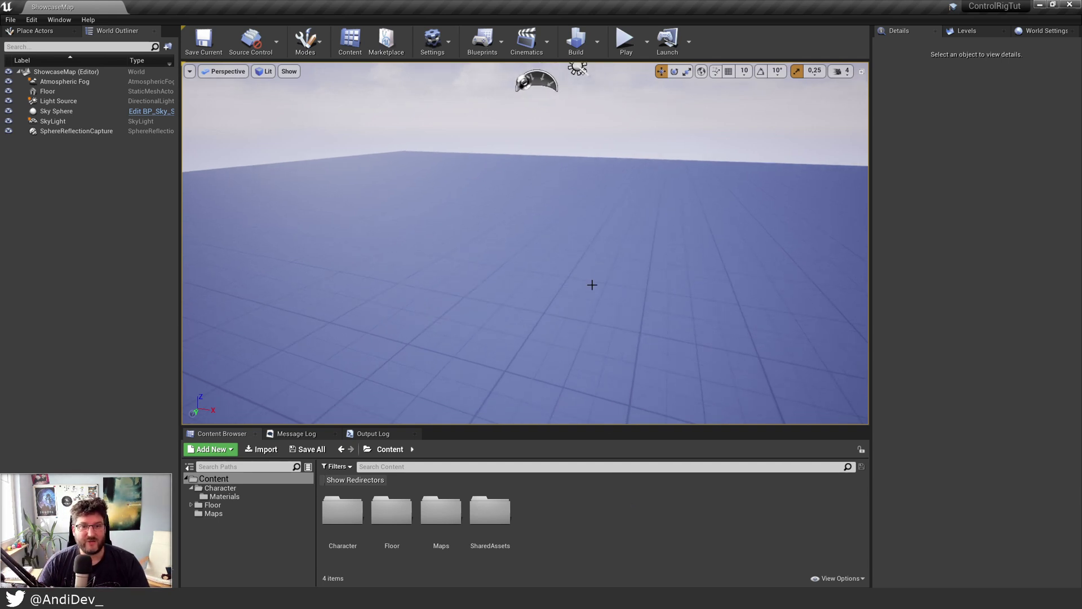
right_drag(590, 283, 578, 252)
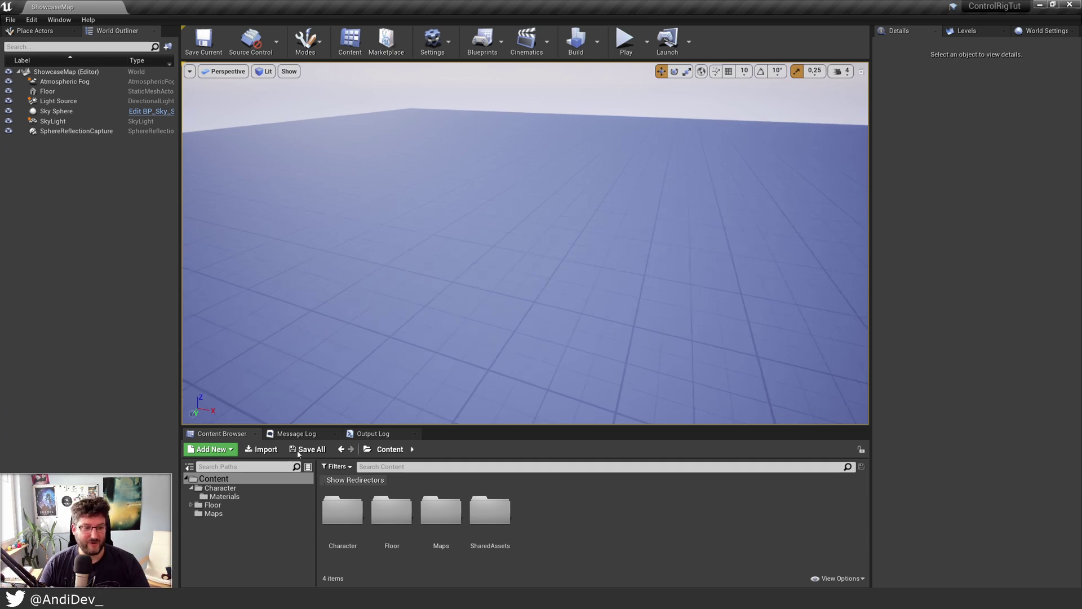
click(239, 490)
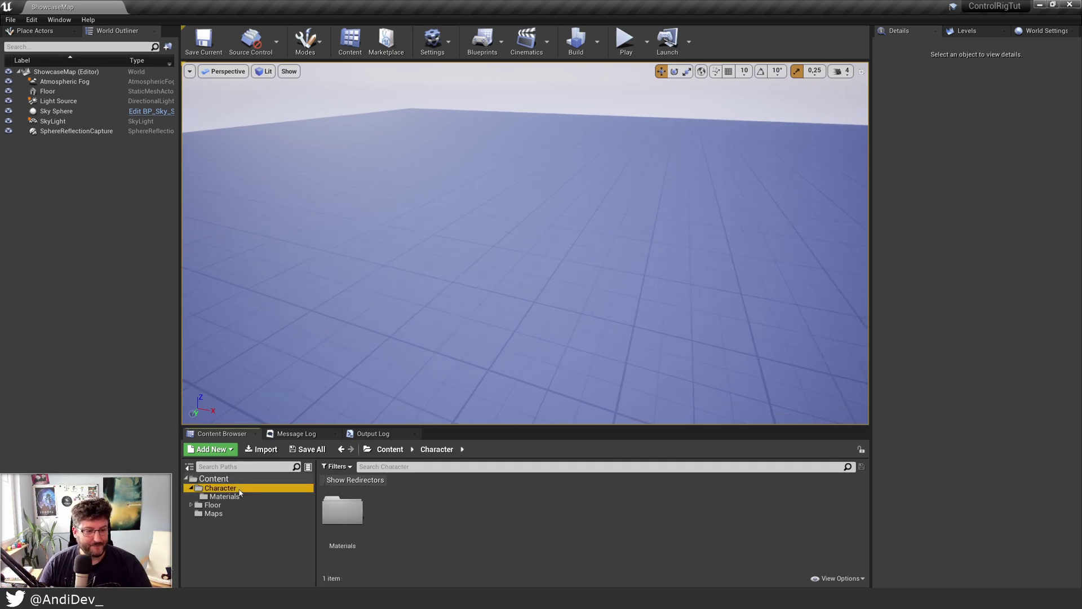
click(262, 449)
click(214, 236)
click(504, 449)
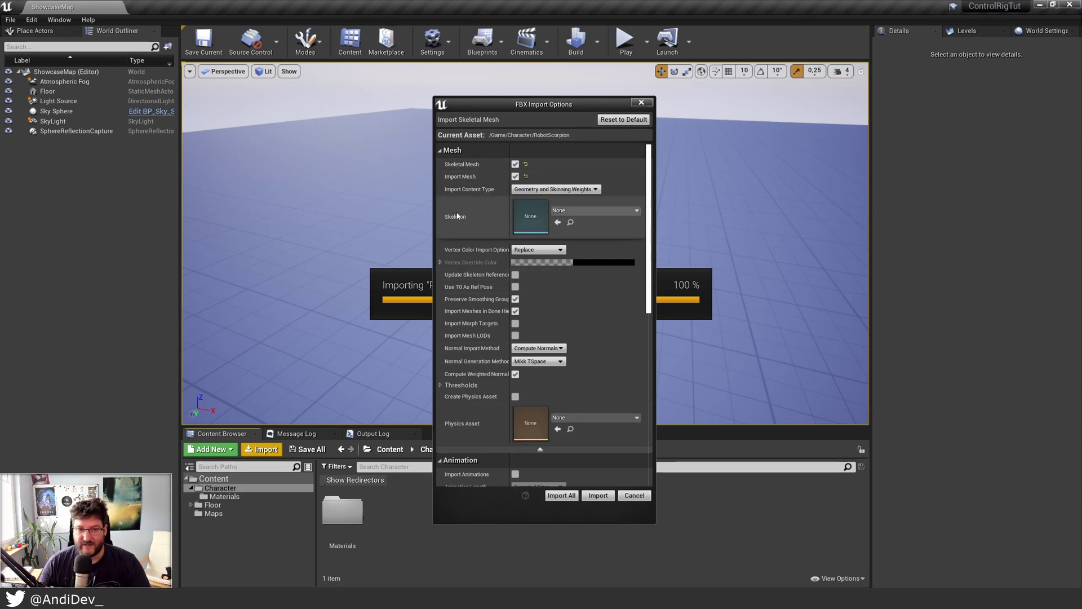
Step: Review the FBX import options and import the scorpion as a skeletal mesh with no existing skeleton and Create New Materials as the material method
mouse_move(465, 219)
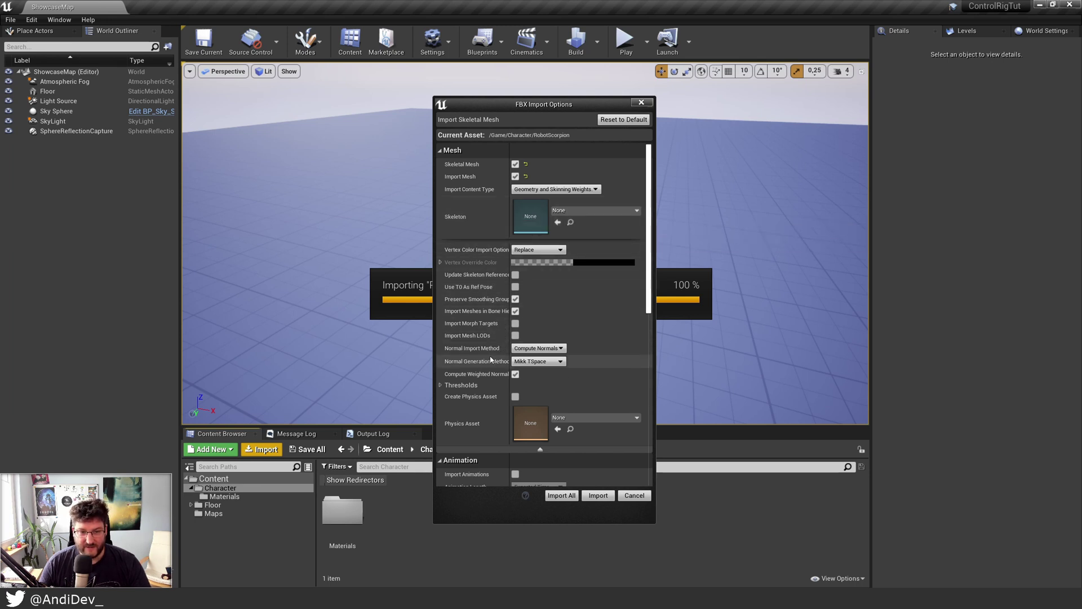
scroll(467, 365, down, 2)
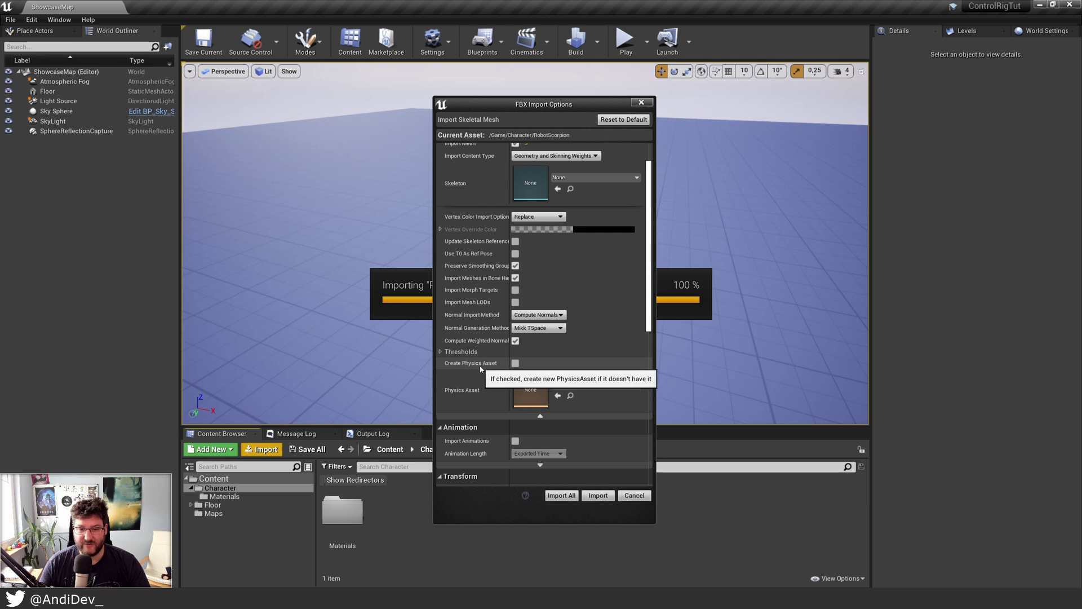
scroll(480, 368, down, 8)
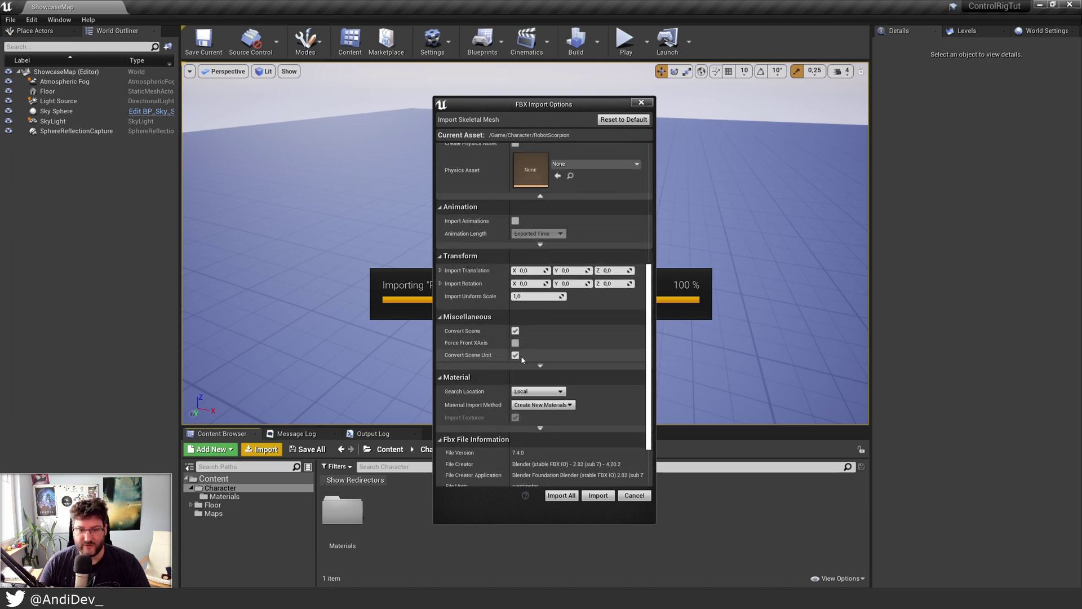
scroll(486, 358, down, 2)
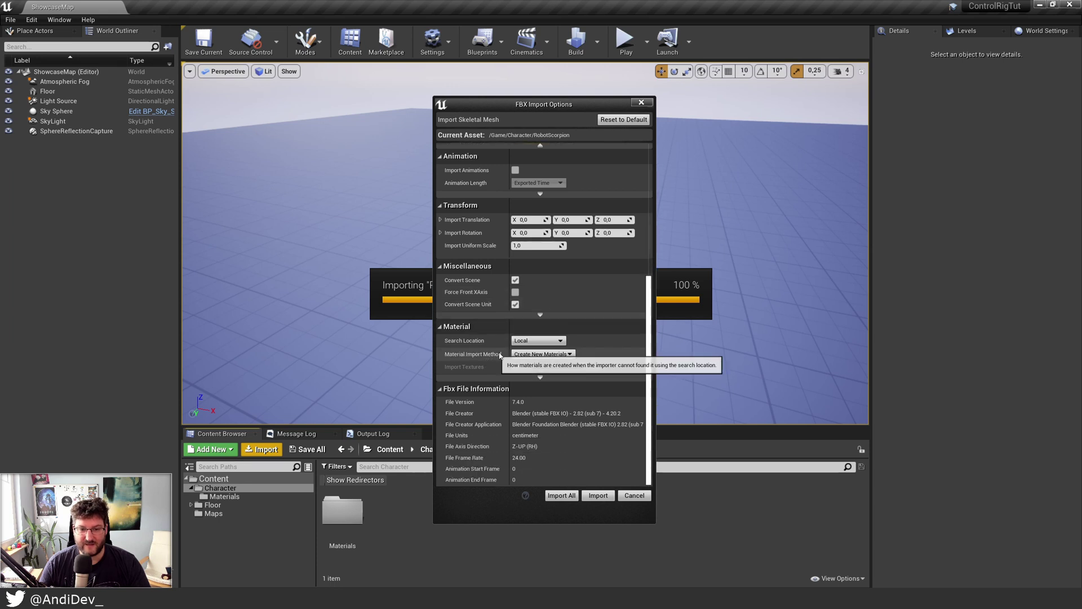
click(598, 496)
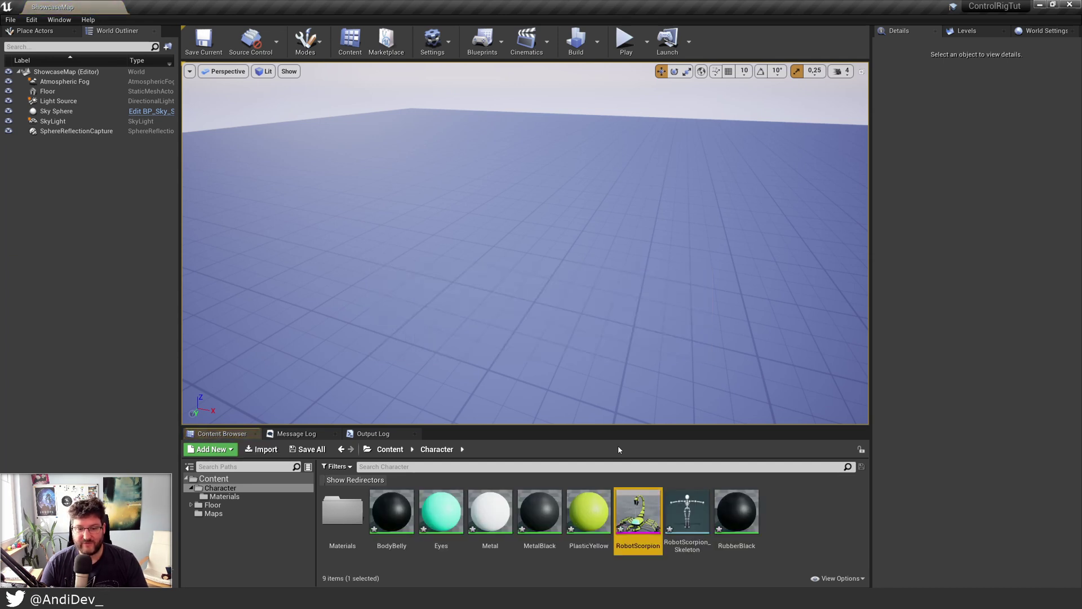
Step: Move the imported RubberBlack, PlasticYellow, MetalBlack, Metal, Eyes and BodyBelly materials into the Materials subfolder of Character
click(736, 510)
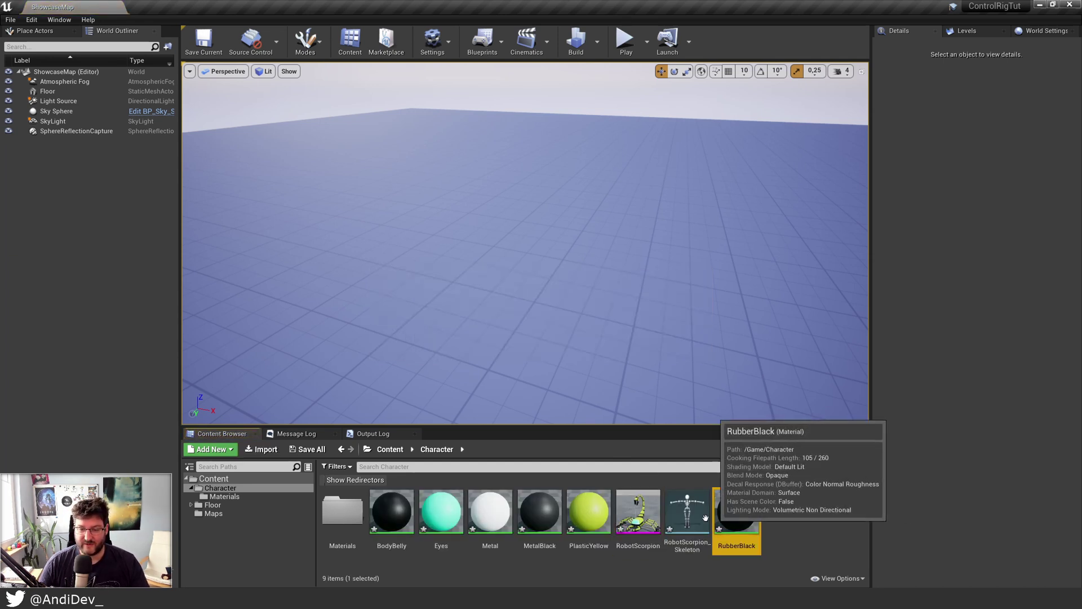
ctrl+click(603, 511)
ctrl+click(540, 511)
ctrl+click(491, 511)
ctrl+click(442, 511)
ctrl+click(405, 512)
drag(407, 513, 343, 513)
click(374, 530)
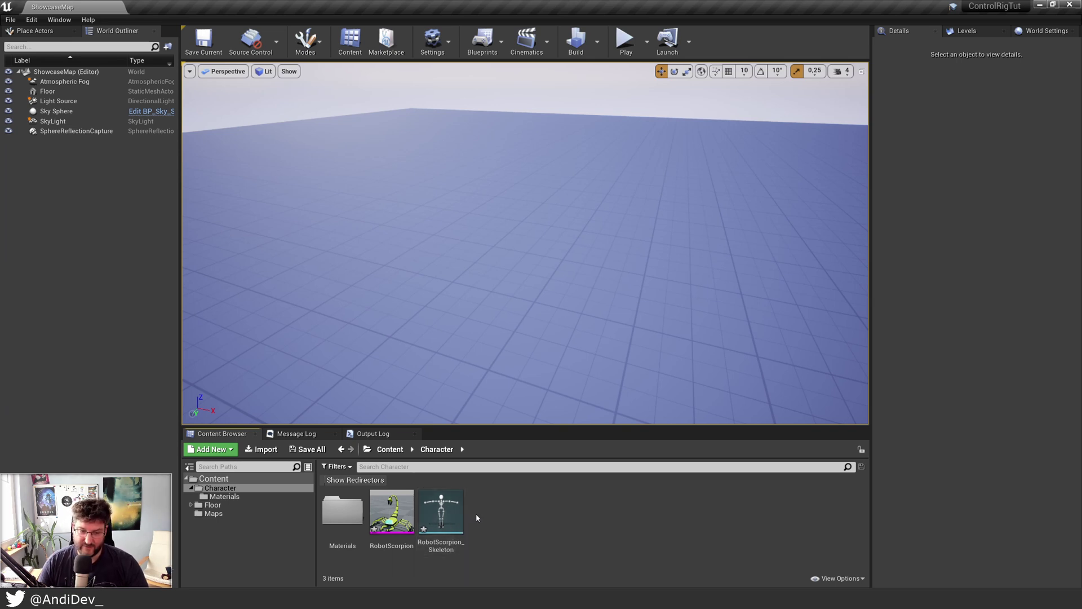
Step: Open the RobotScorpion skeletal mesh and examine its geometry, material slots and approximate size
double_click(392, 510)
right_drag(508, 344, 383, 355)
key(d)
key(w)
key(s)
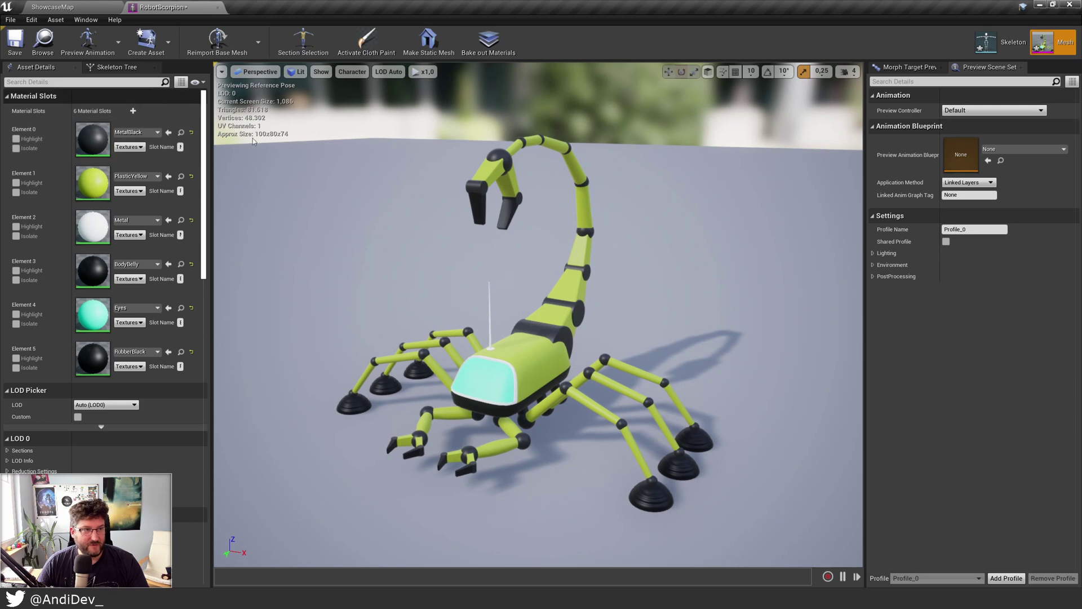
right_drag(795, 313, 815, 309)
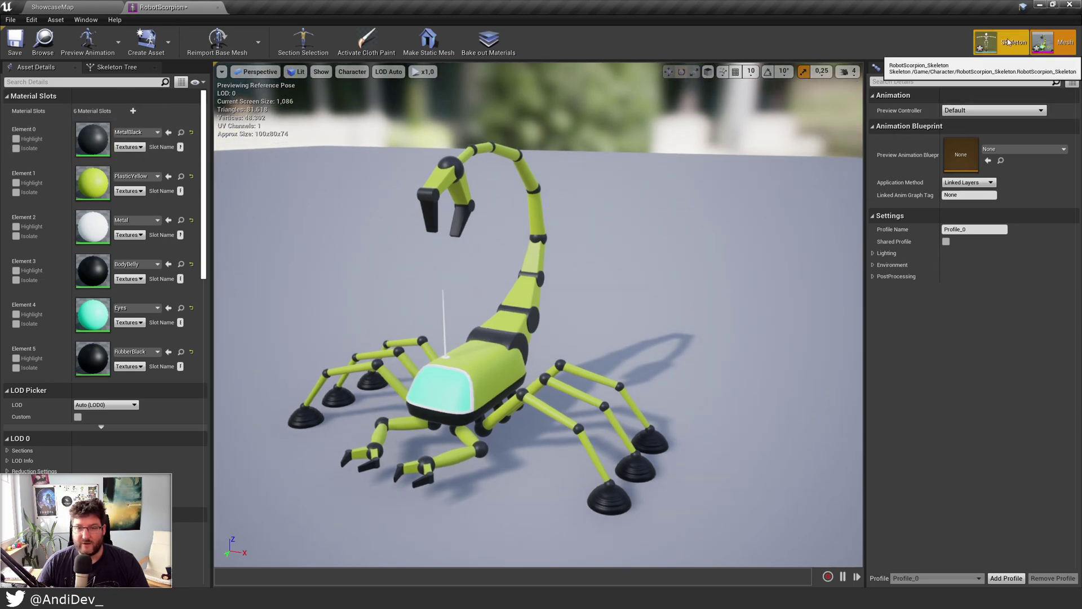
Step: Open the scorpion's skeleton and look through its body and tail bones down to tail04
click(998, 41)
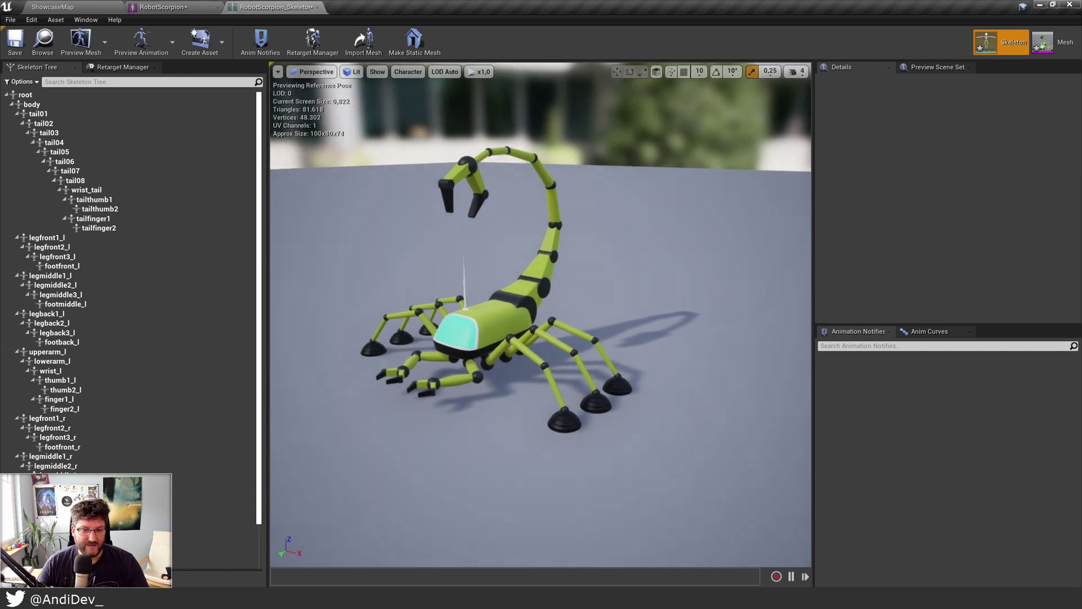
click(104, 104)
click(107, 123)
click(107, 141)
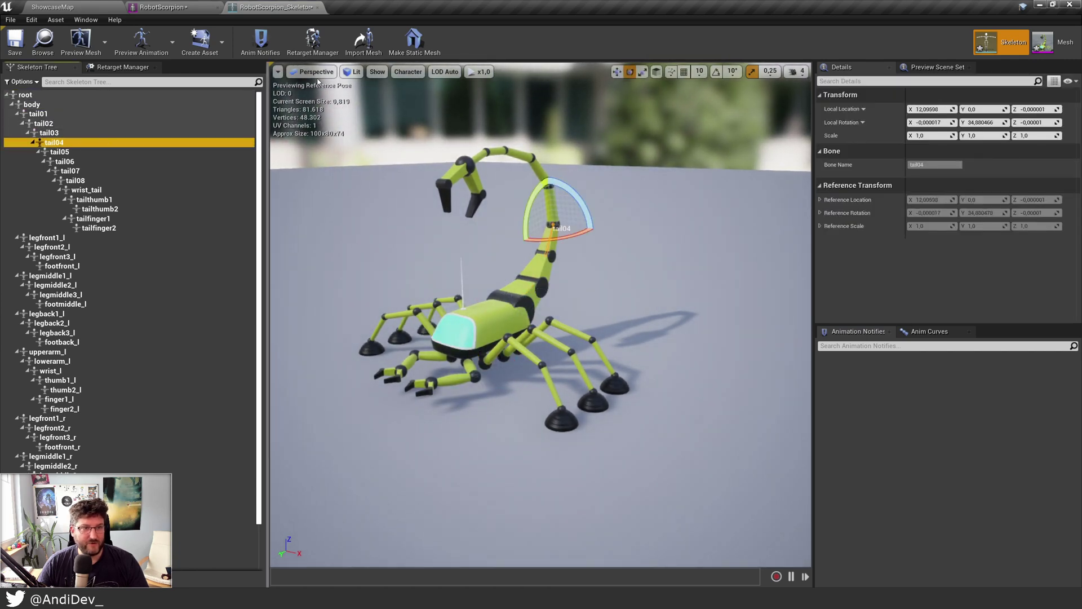
Step: Set bone drawing to All Hierarchy and inspect the scorpion's bones up close in the skeleton preview
click(407, 72)
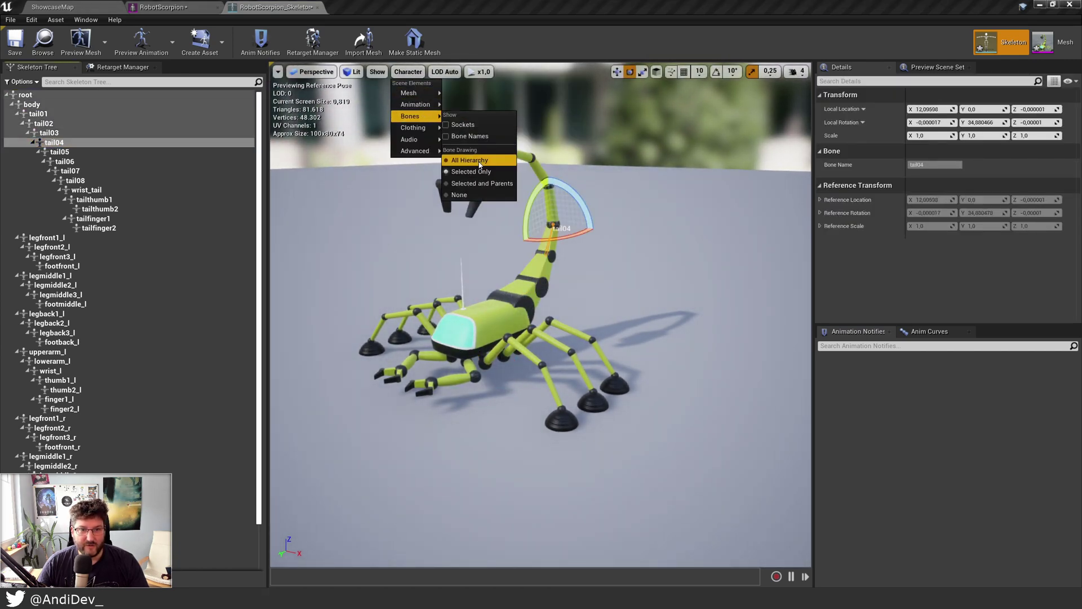
click(473, 172)
scroll(540, 314, up, 5)
scroll(540, 314, down, 5)
scroll(540, 315, up, 4)
scroll(540, 314, down, 2)
scroll(537, 252, down, 2)
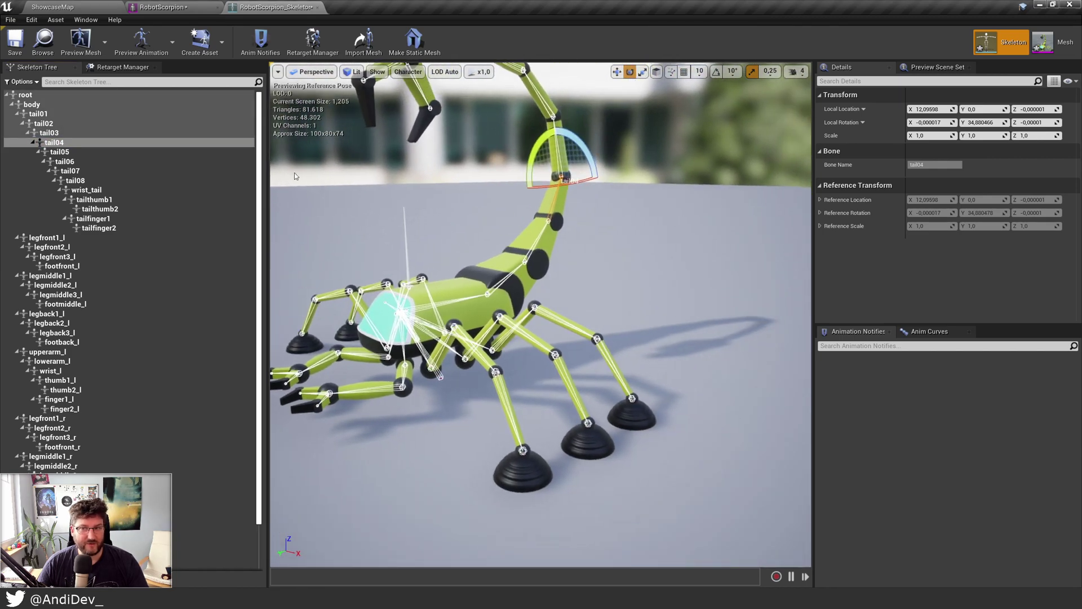
Step: Inspect the tail05 bone's transform and set bone drawing back to Selected Only
click(59, 151)
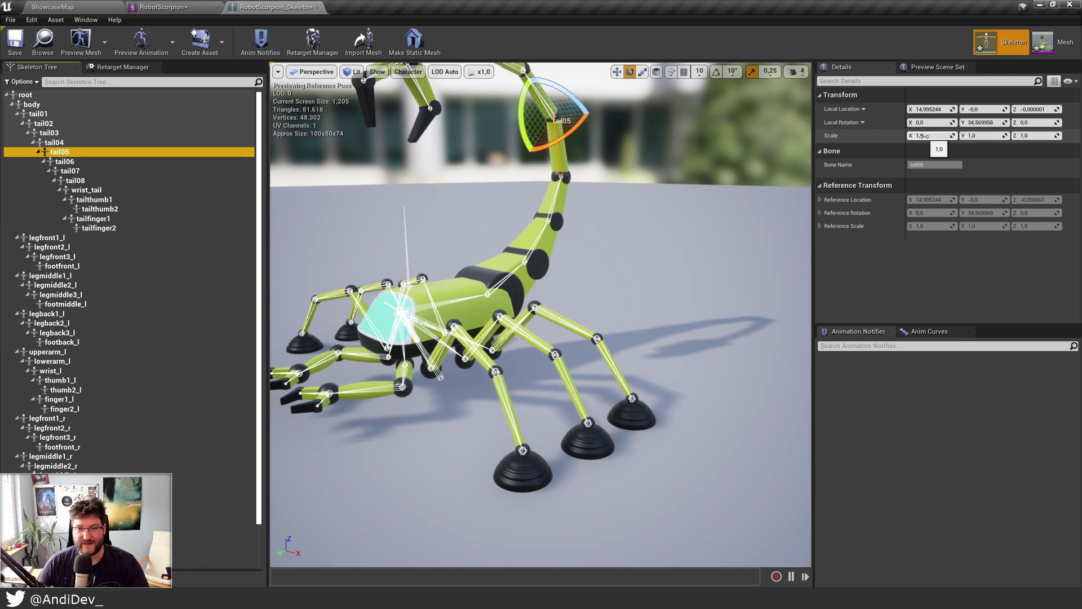
click(377, 72)
mouse_move(417, 93)
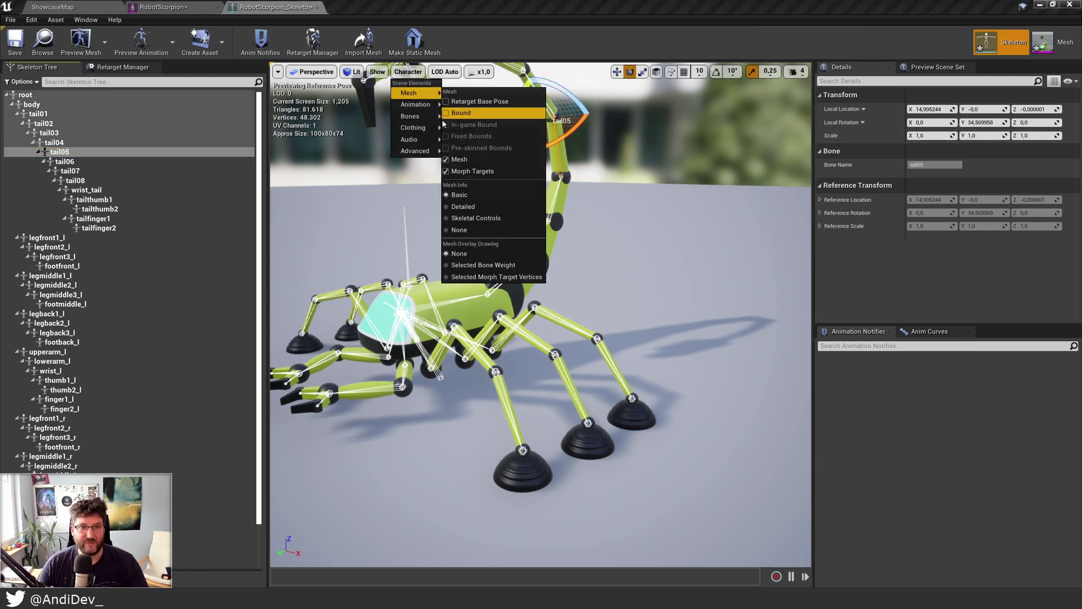
mouse_move(417, 116)
click(472, 176)
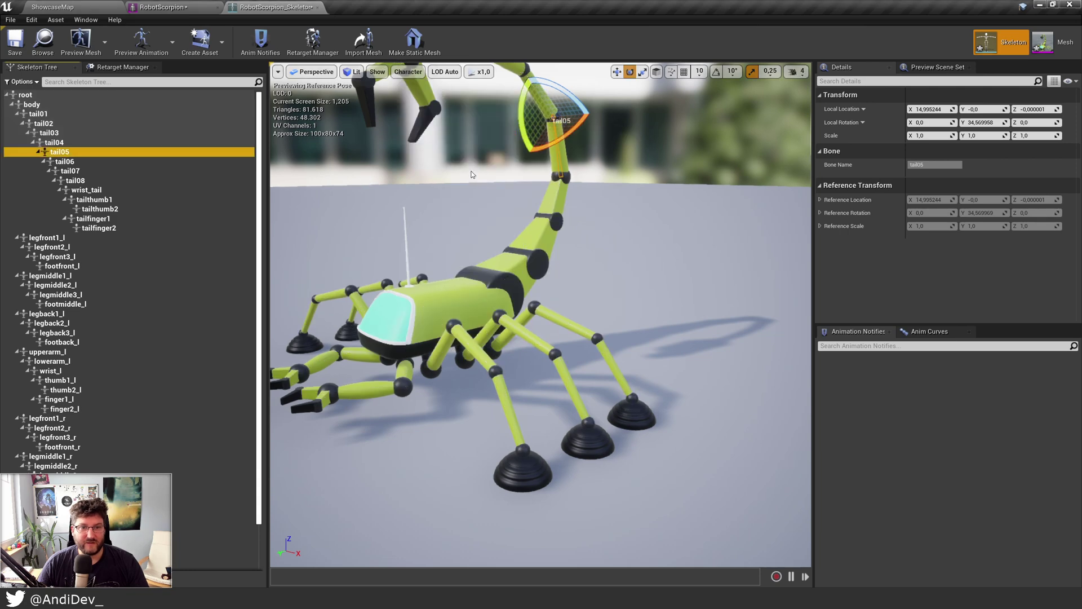
Step: Look over the scorpion in the skeleton preview, clear the bone selection and return to the ShowcaseMap level editor
alt+drag(472, 176, 315, 191)
scroll(472, 177, down, 8)
scroll(472, 177, up, 2)
key(w)
right_drag(672, 221, 671, 282)
key(s)
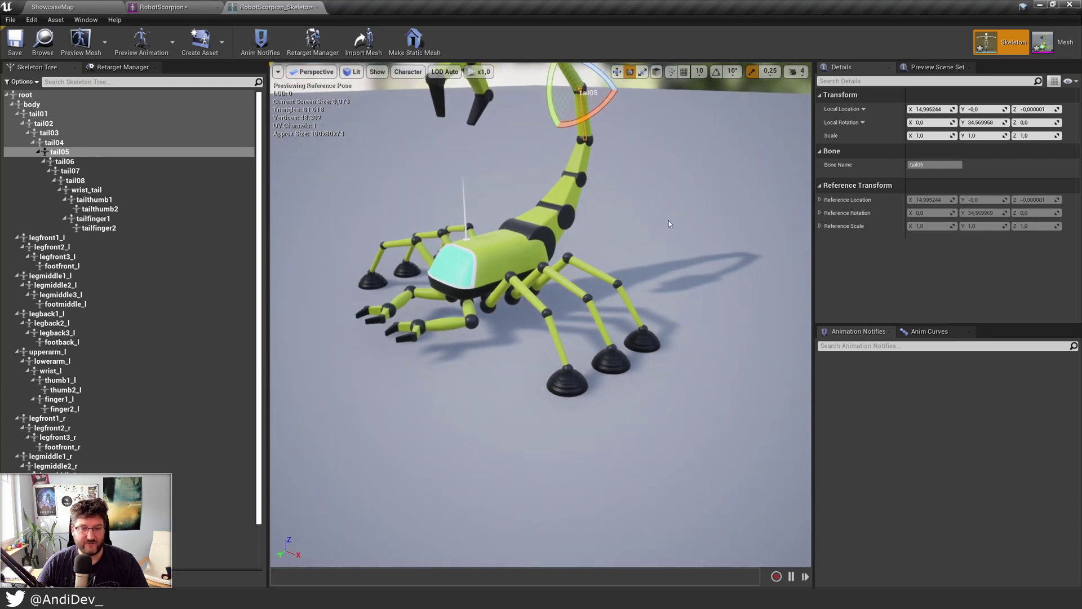
click(672, 224)
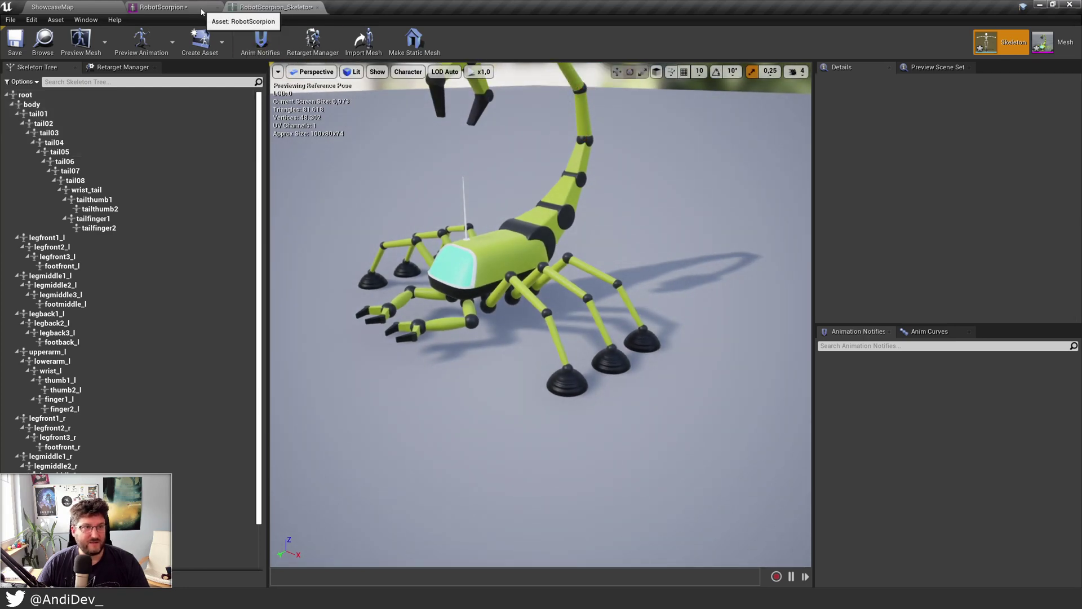
click(79, 6)
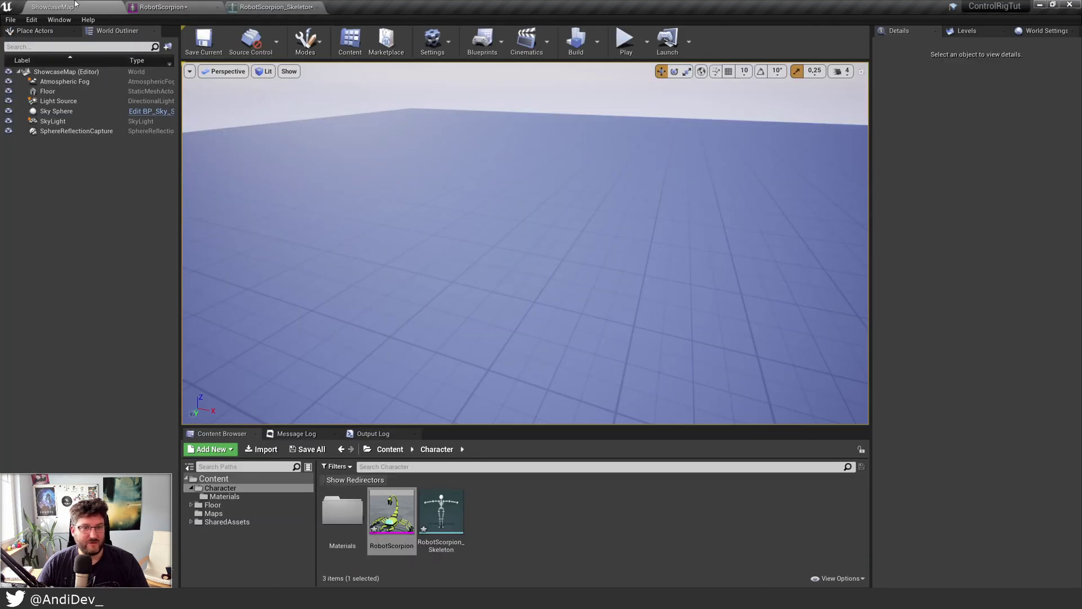
right_click(514, 538)
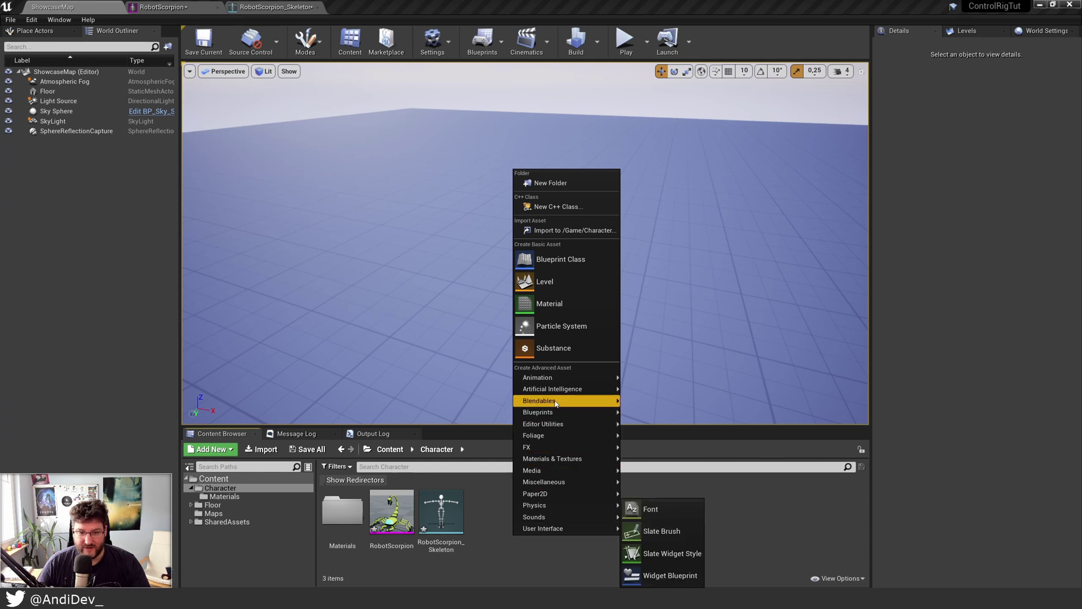
mouse_move(557, 381)
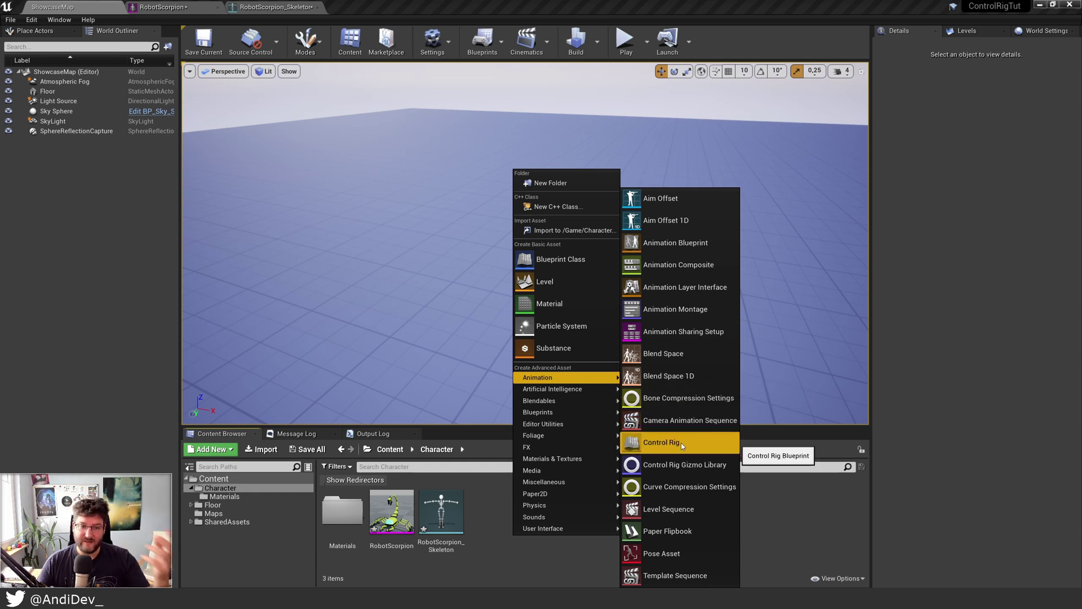
click(501, 563)
Step: Create a control rig directly from the RobotScorpion skeletal mesh and open it for editing
right_click(404, 522)
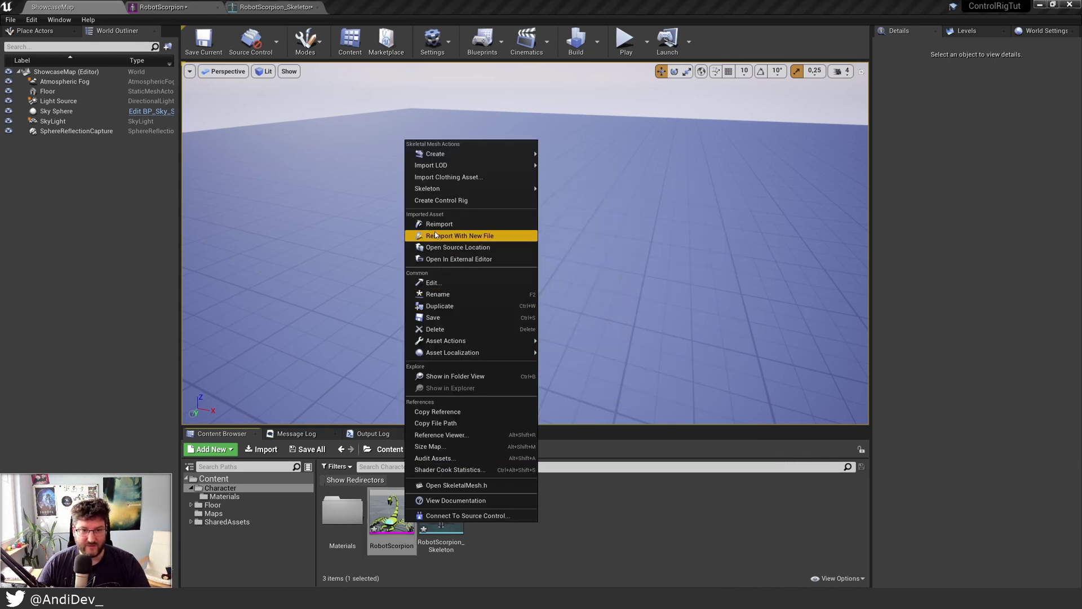
click(432, 200)
double_click(494, 521)
double_click(351, 521)
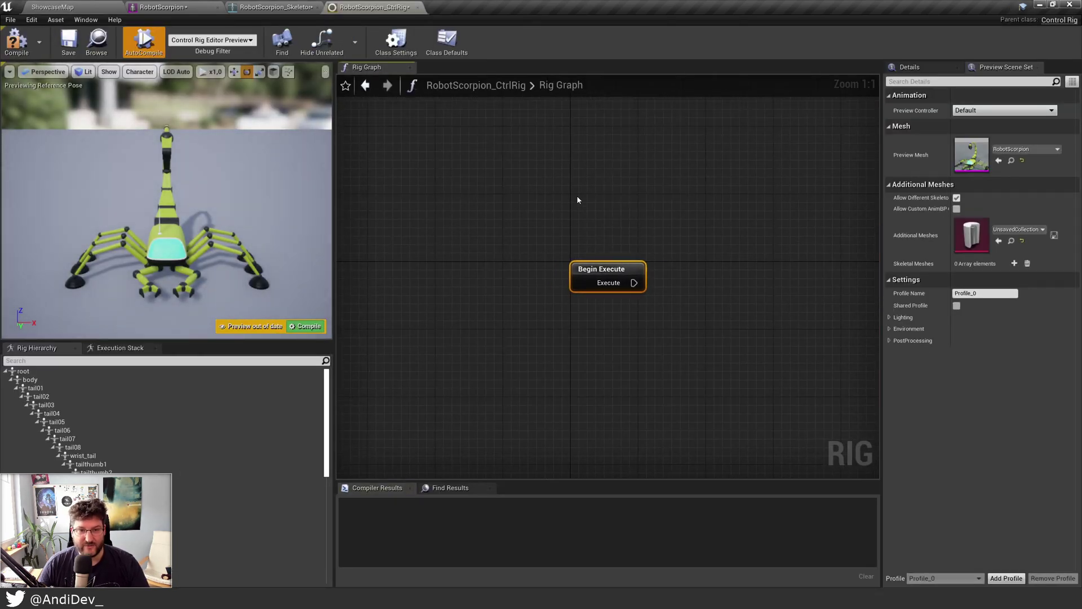
Step: Frame the scorpion in the control rig preview, compile the rig and select the tail01 bone in its hierarchy
right_drag(570, 181, 400, 166)
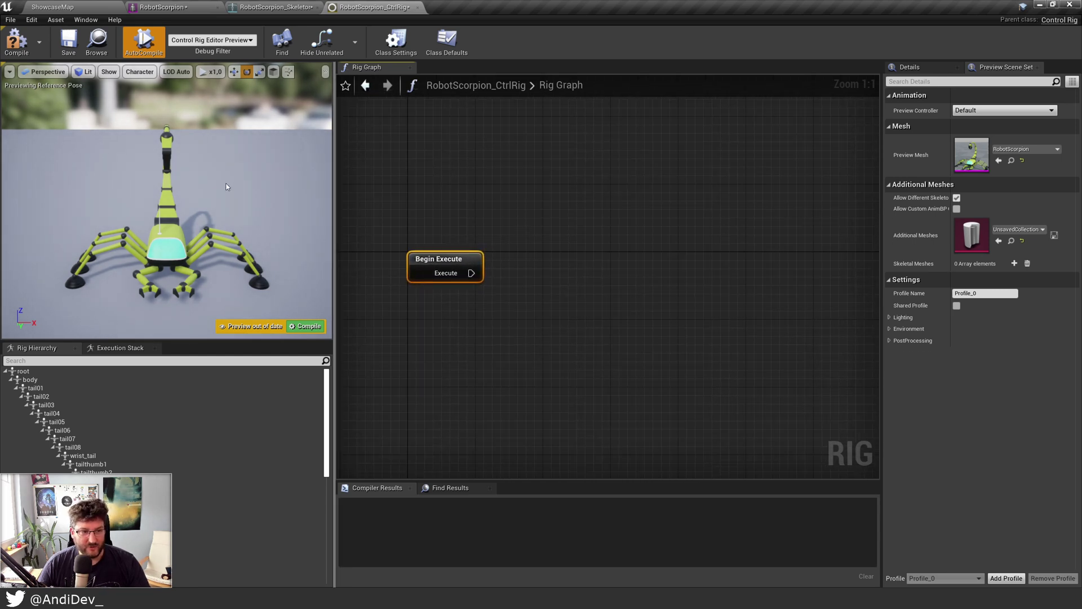
alt+drag(228, 186, 213, 116)
key(f)
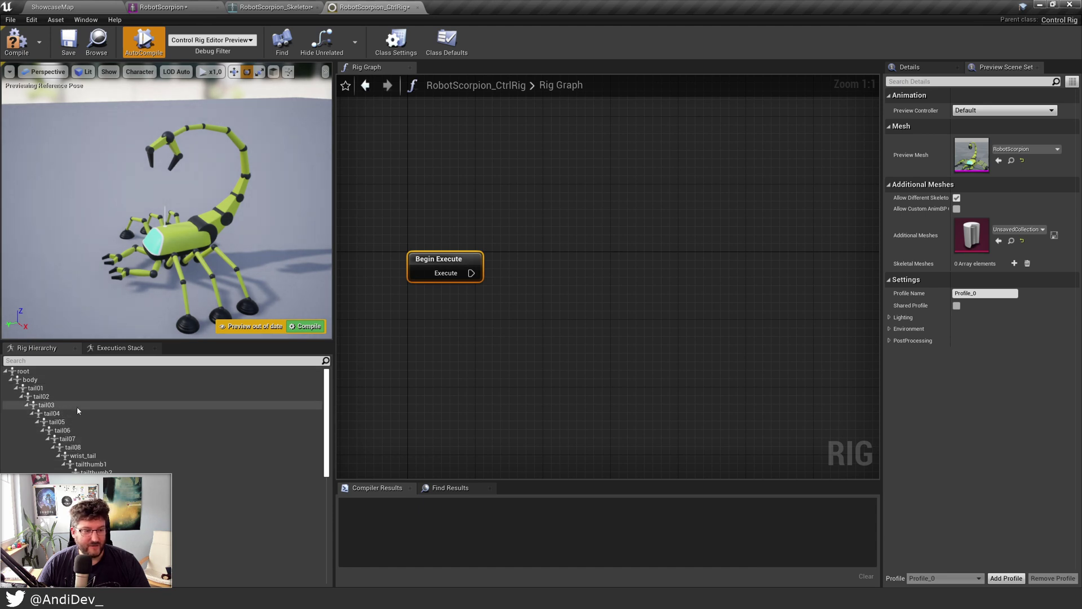
click(305, 325)
click(35, 387)
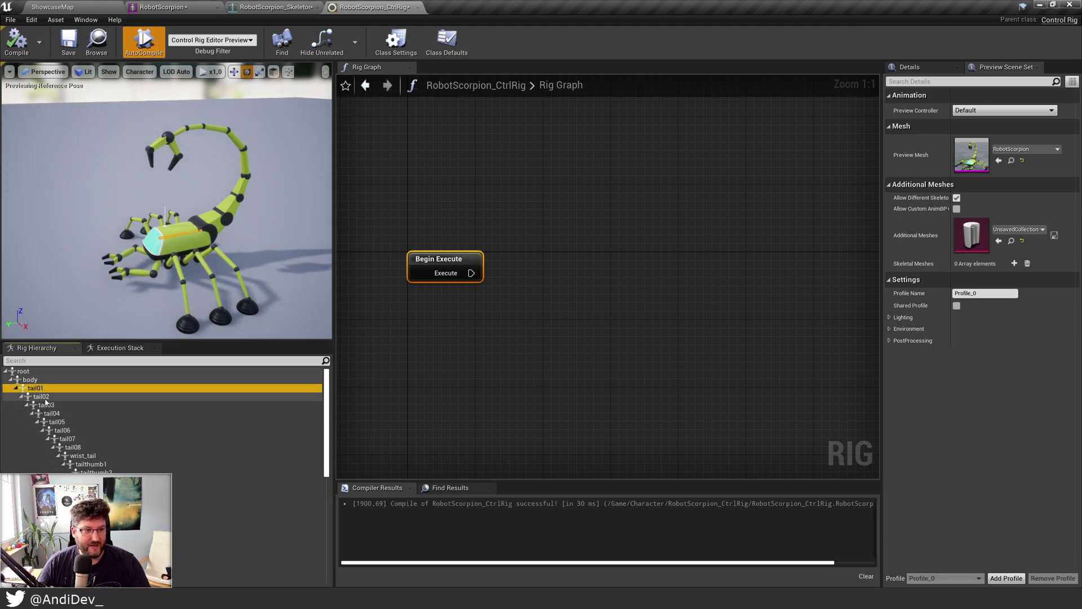
Step: Inspect the transforms of several tail bones in the rig hierarchy, from tail02 up the chain, ending on tail06
click(42, 396)
click(953, 69)
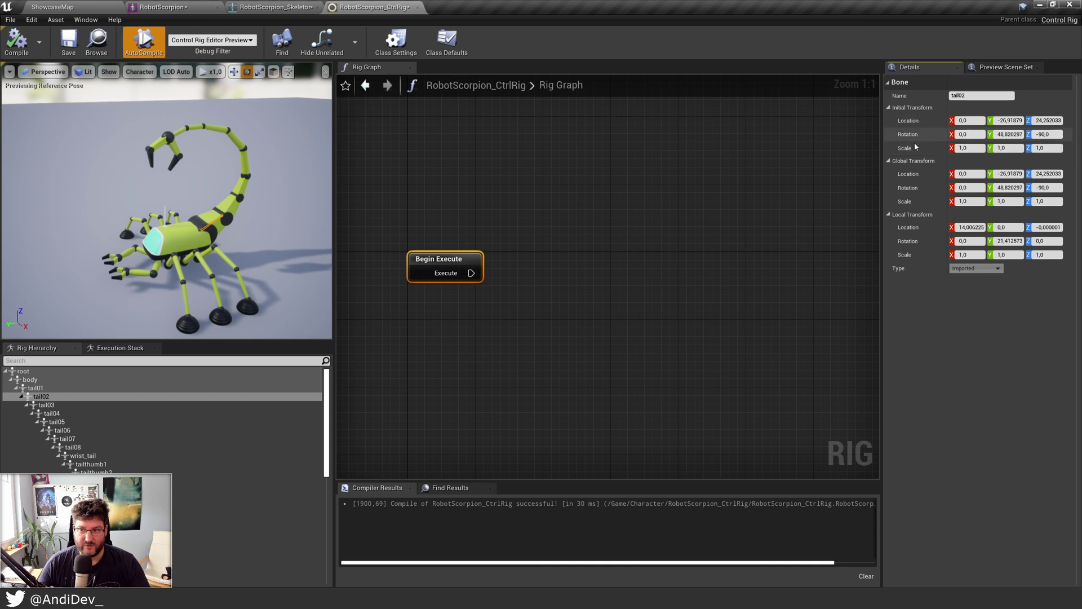
click(96, 422)
click(97, 438)
click(100, 455)
click(99, 463)
click(87, 431)
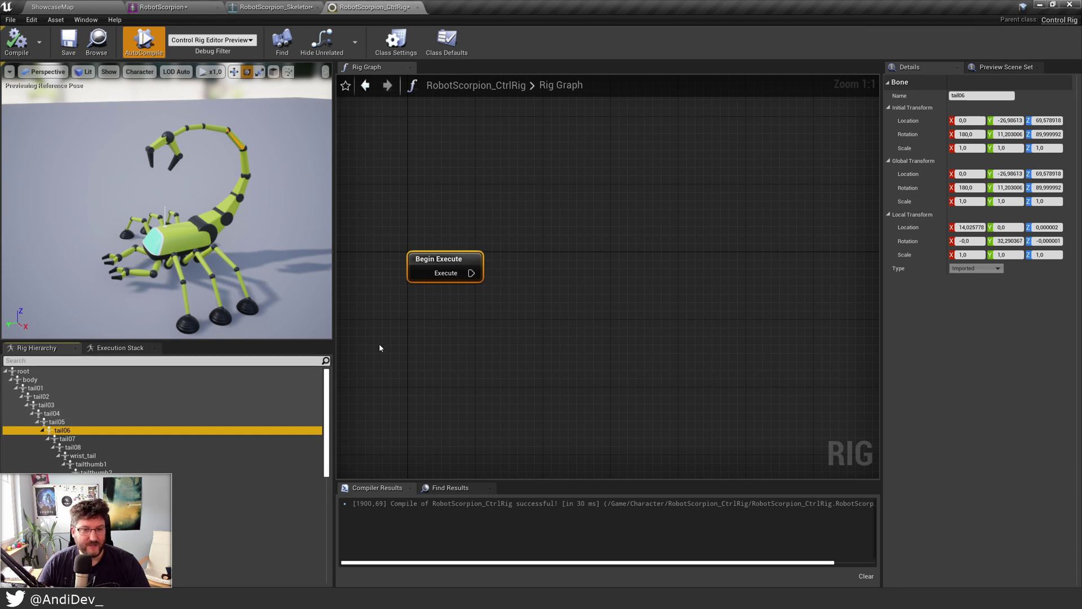
right_drag(477, 288, 466, 321)
scroll(496, 320, down, 2)
scroll(540, 326, up, 2)
right_drag(541, 326, 517, 251)
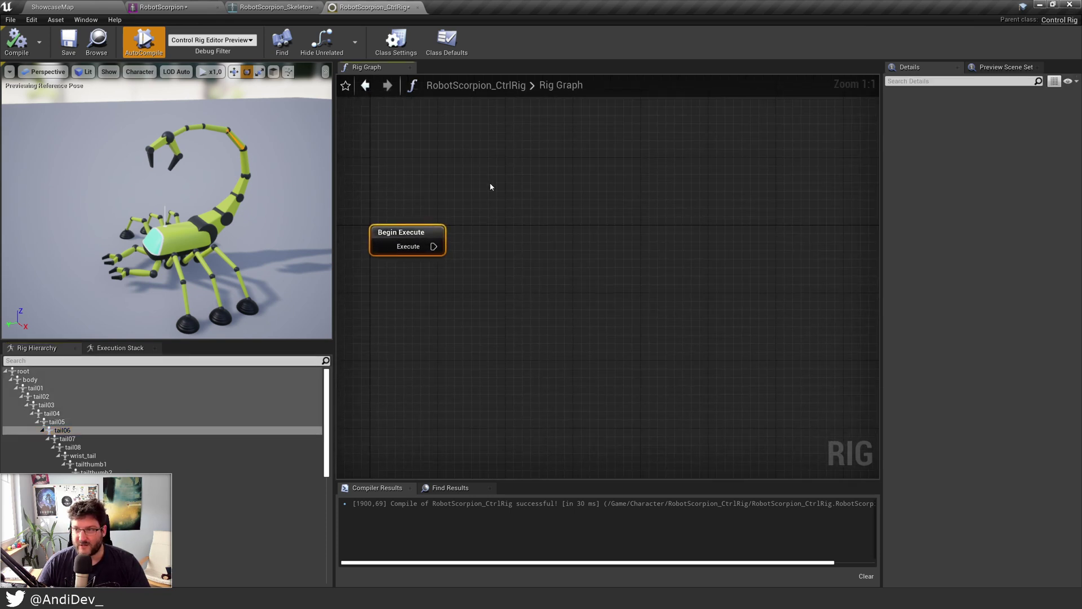
right_drag(460, 272, 477, 285)
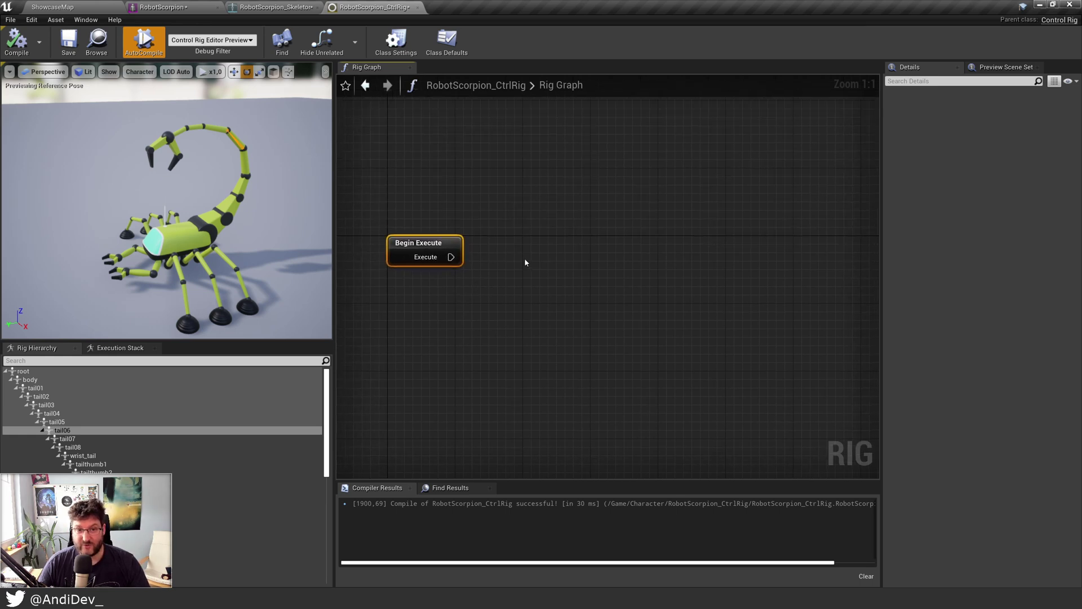
right_drag(525, 262, 546, 251)
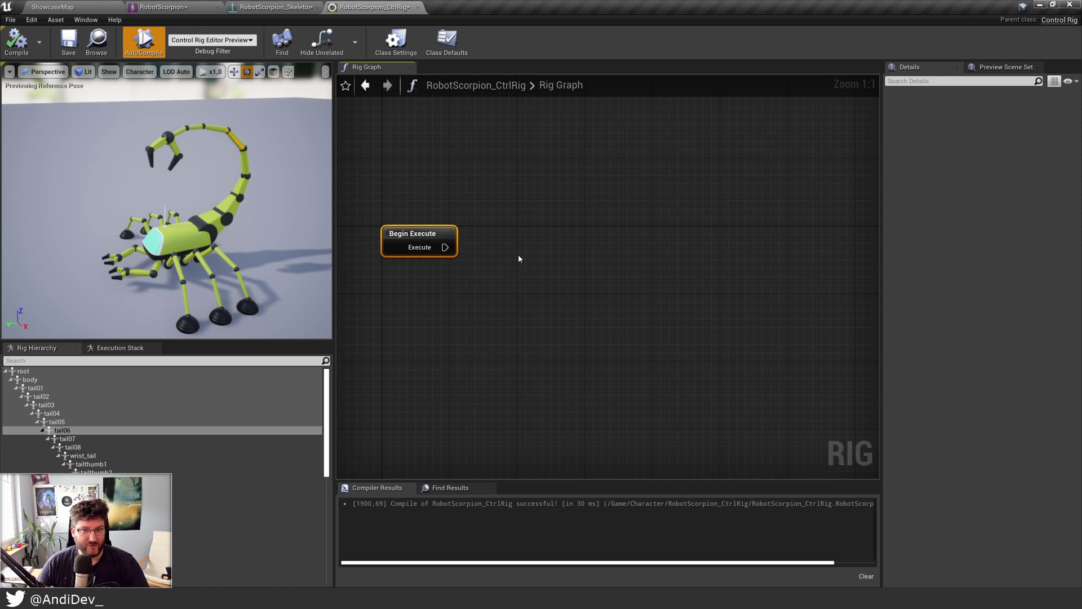
right_drag(523, 258, 528, 227)
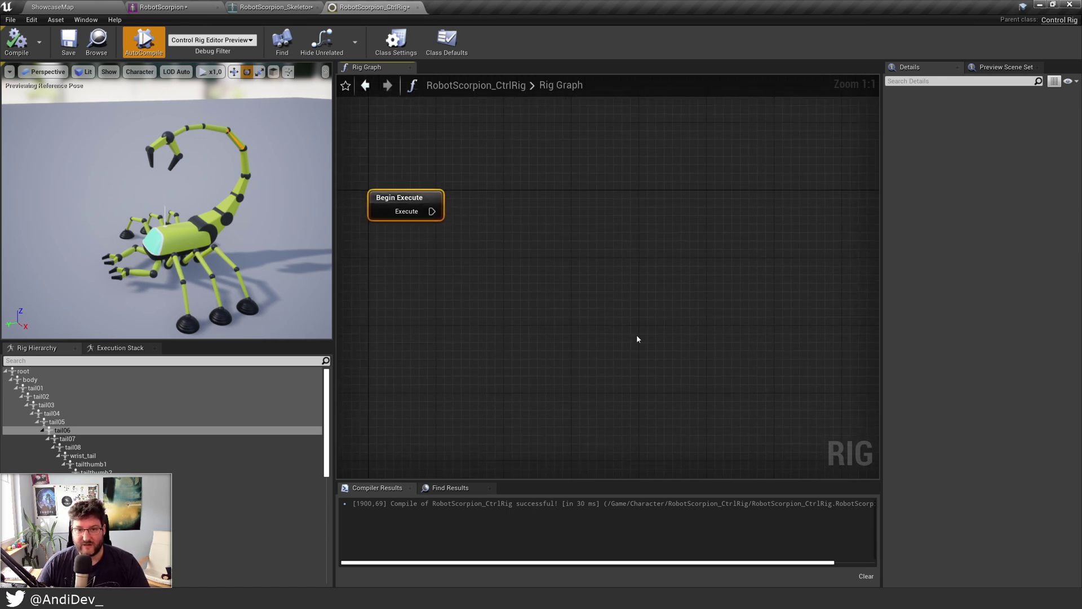
right_drag(495, 275, 503, 275)
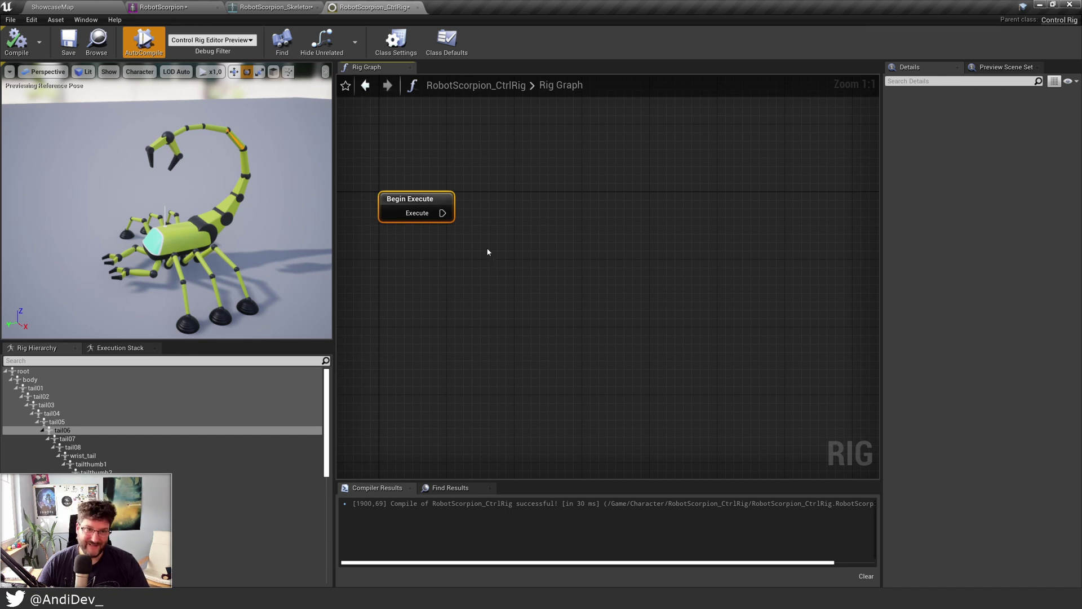
mouse_move(502, 230)
right_down()
mouse_move(527, 225)
mouse_move(520, 203)
mouse_move(504, 239)
right_up()
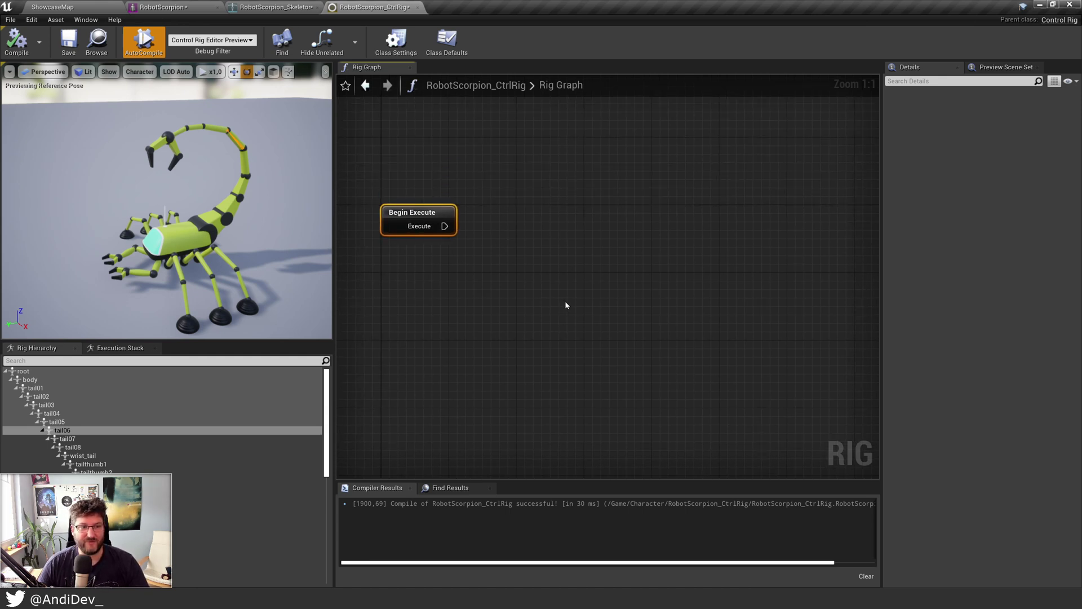
right_drag(490, 254, 504, 235)
scroll(163, 221, up, 5)
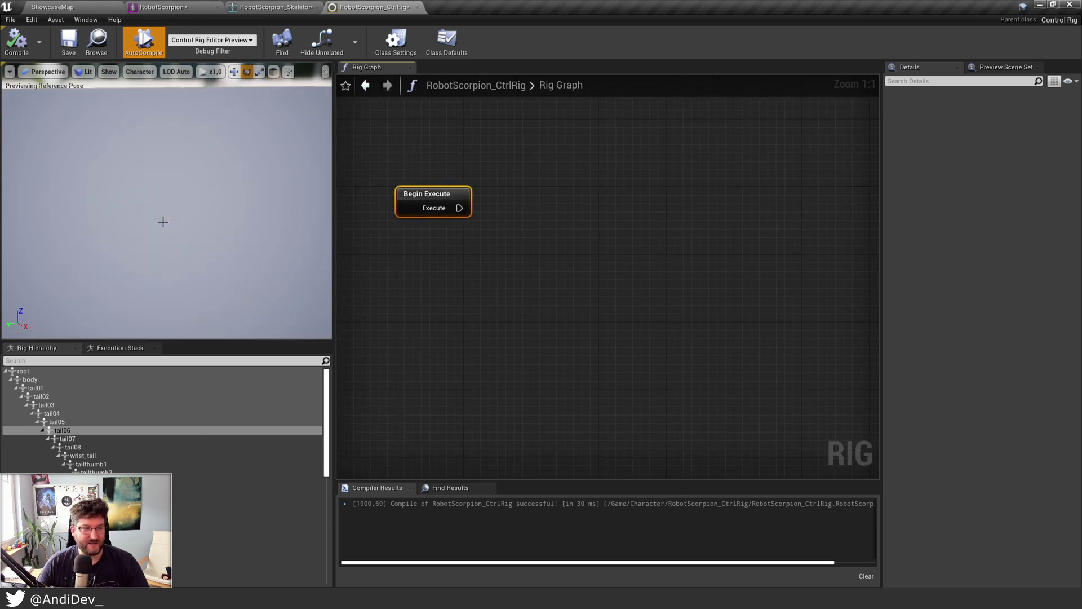
right_drag(163, 222, 163, 222)
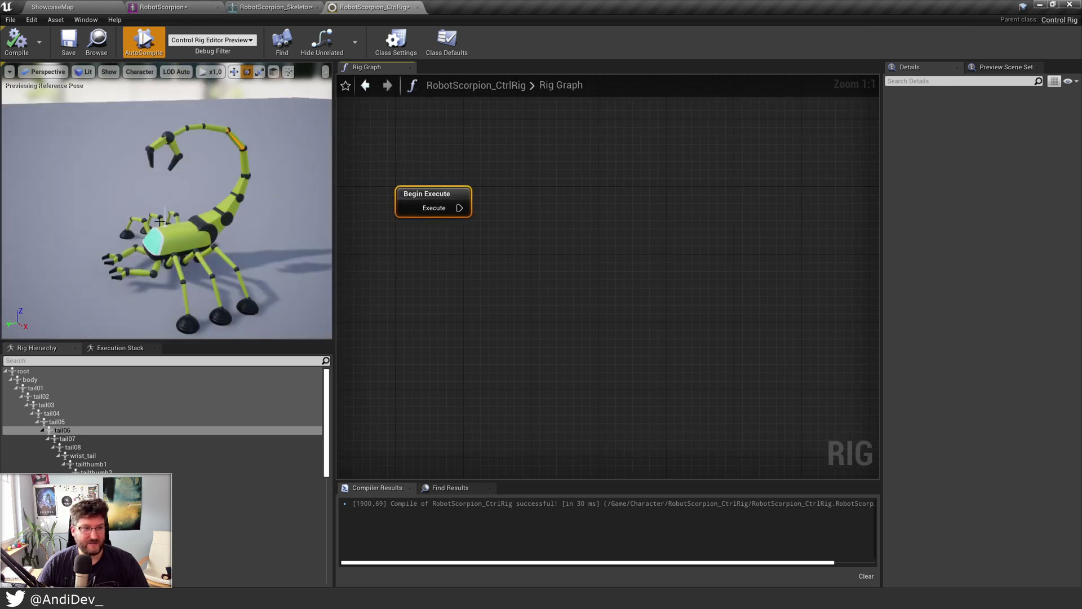
Step: Collapse the tail01, left leg, upperarm_l, legfront1_r and legmiddle1_r branches in the rig hierarchy
click(35, 388)
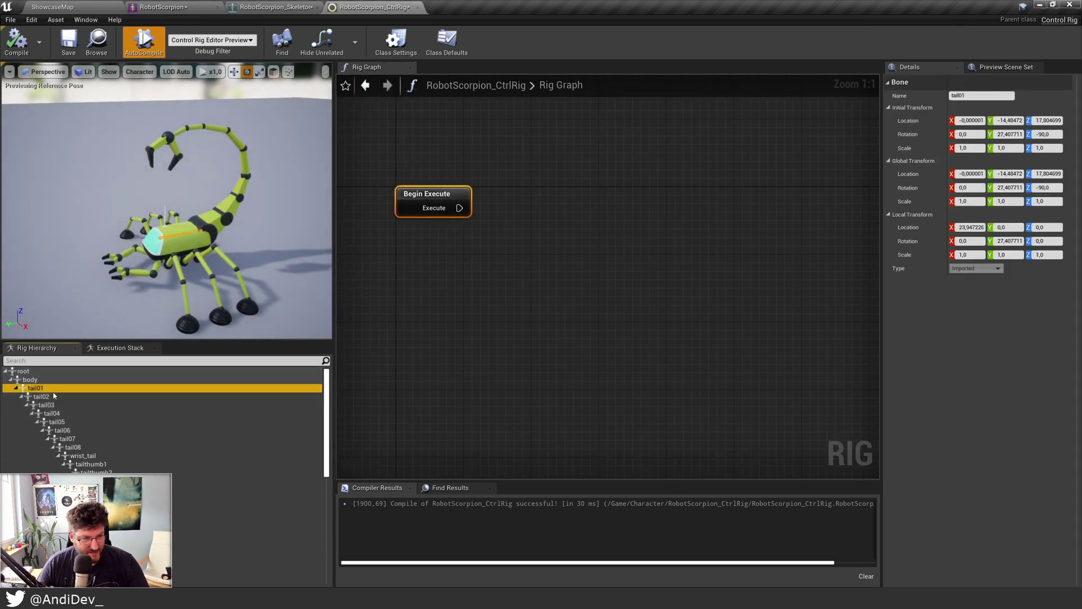
click(16, 388)
click(16, 396)
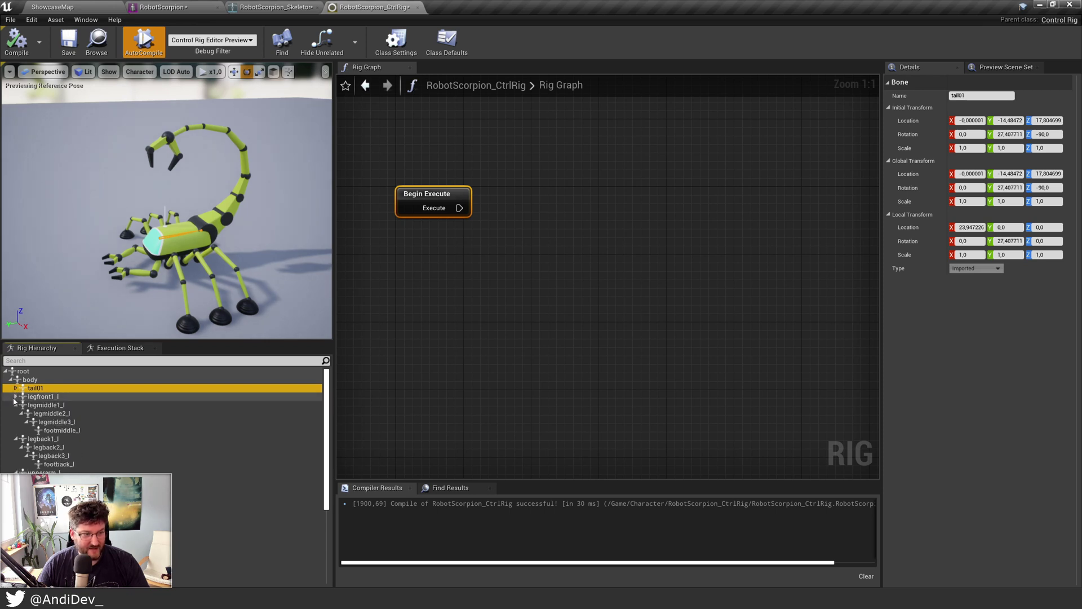
click(16, 405)
click(16, 413)
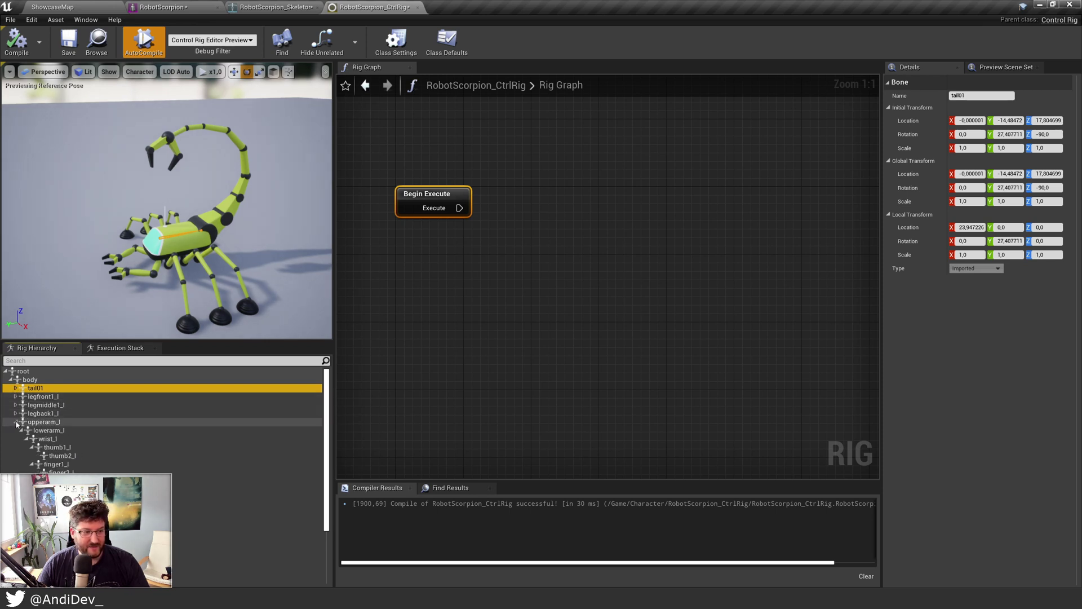
click(16, 421)
click(16, 430)
click(16, 439)
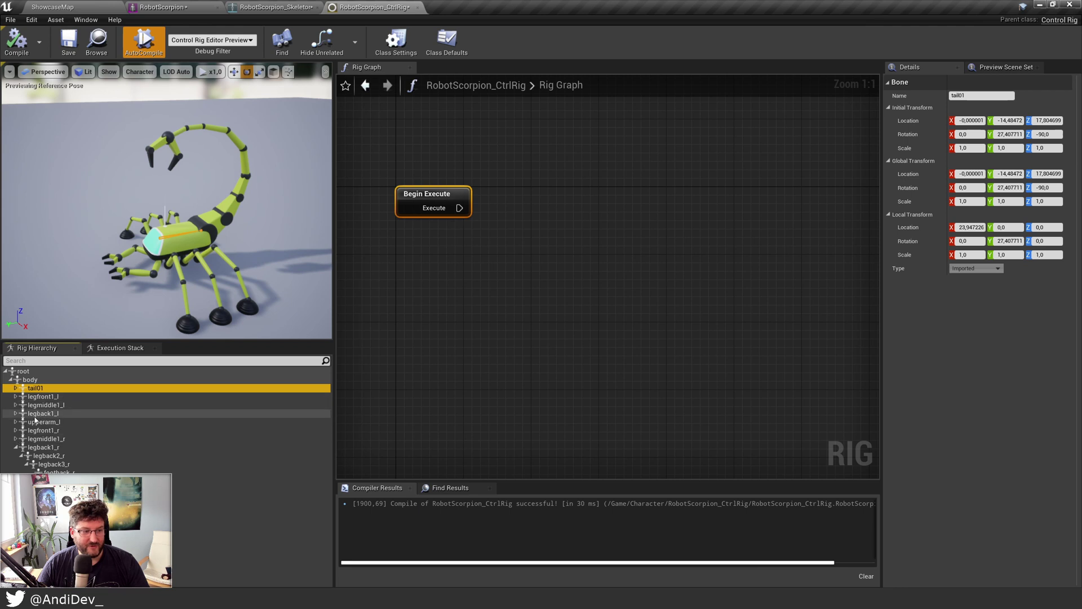
Step: Check the hierarchy's option for refreshing the bones from a selected mesh, without applying it
right_click(79, 415)
mouse_move(111, 408)
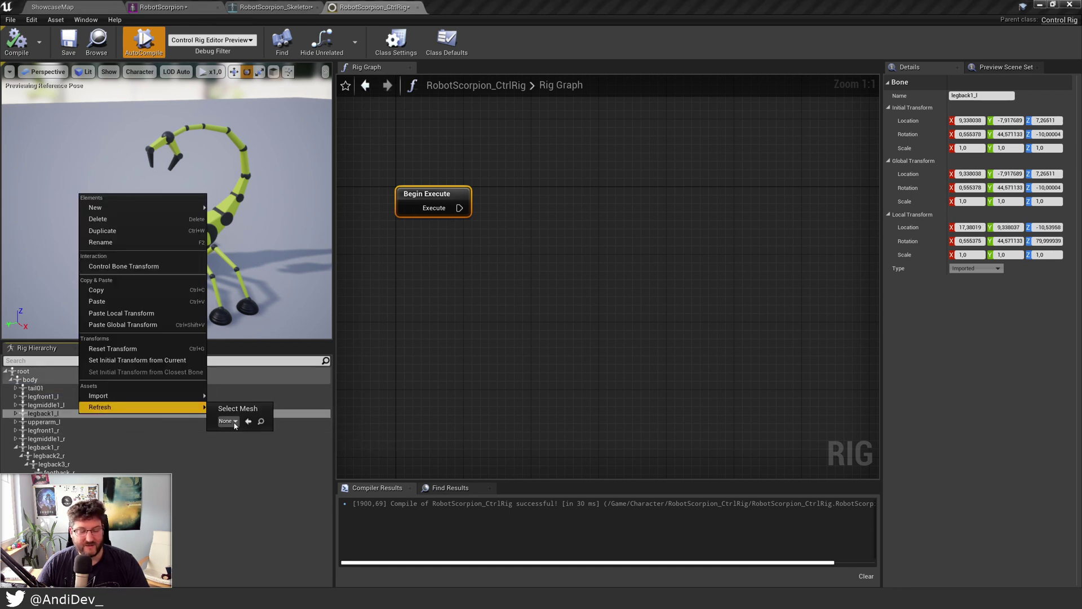
click(218, 500)
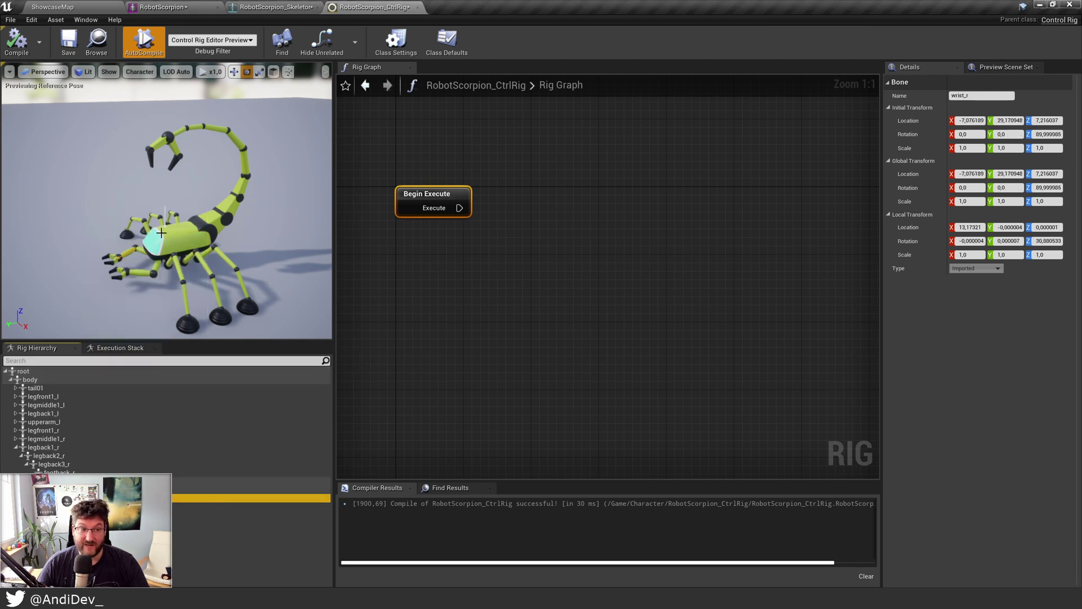
Step: Collapse the remaining legback1_r and upperarm_r branches in the rig hierarchy
scroll(156, 241, up, 1)
scroll(155, 241, down, 1)
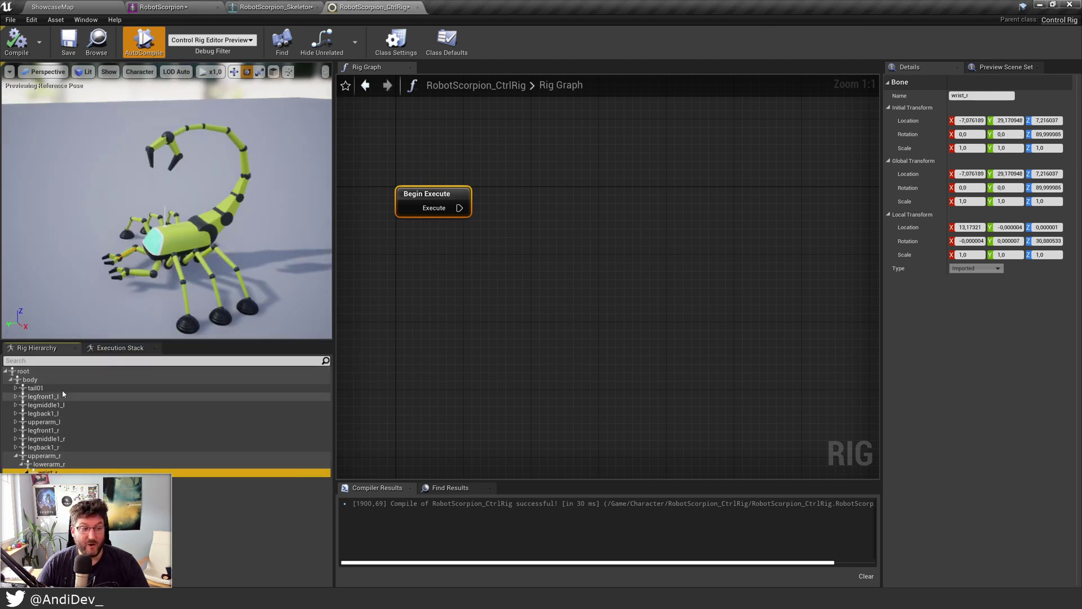
click(16, 456)
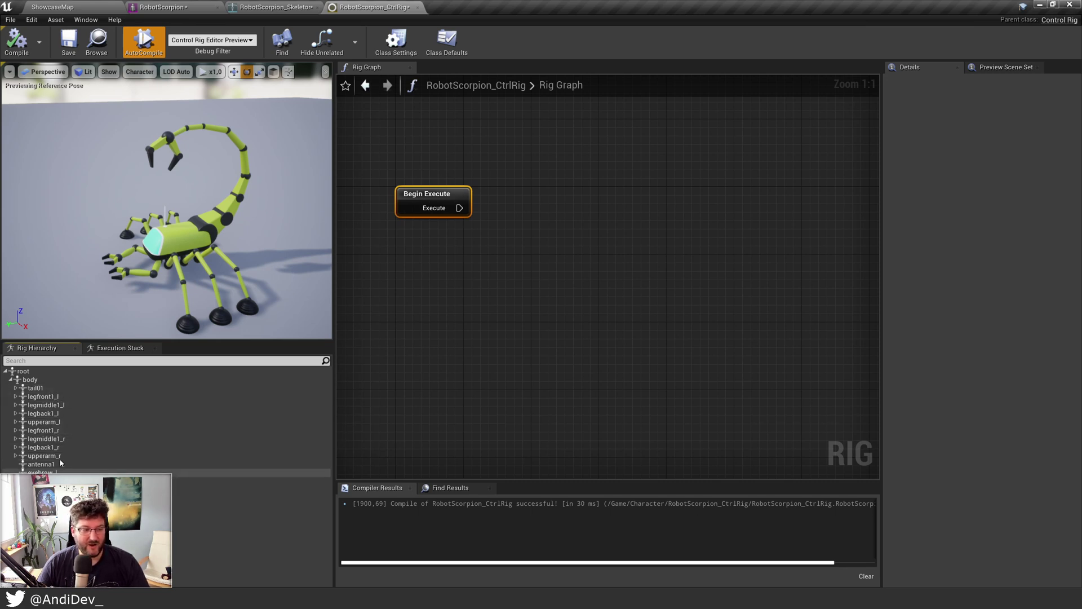
Step: Check the hierarchy's asset options and the preview scene settings, then return to the eyebrow_l bone's details
right_click(62, 405)
mouse_move(102, 399)
key(Escape)
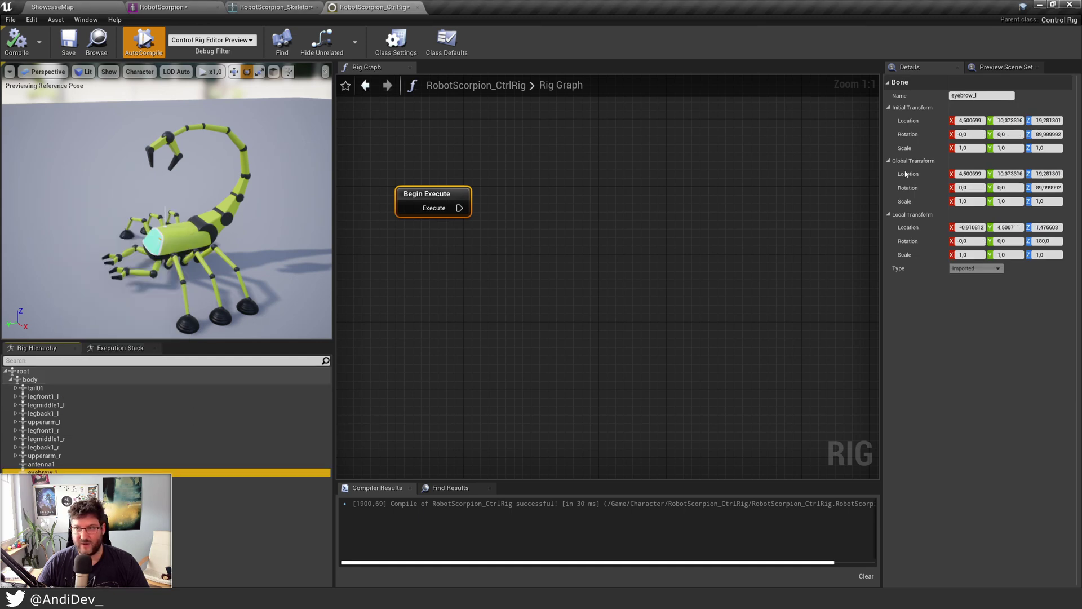
click(1006, 67)
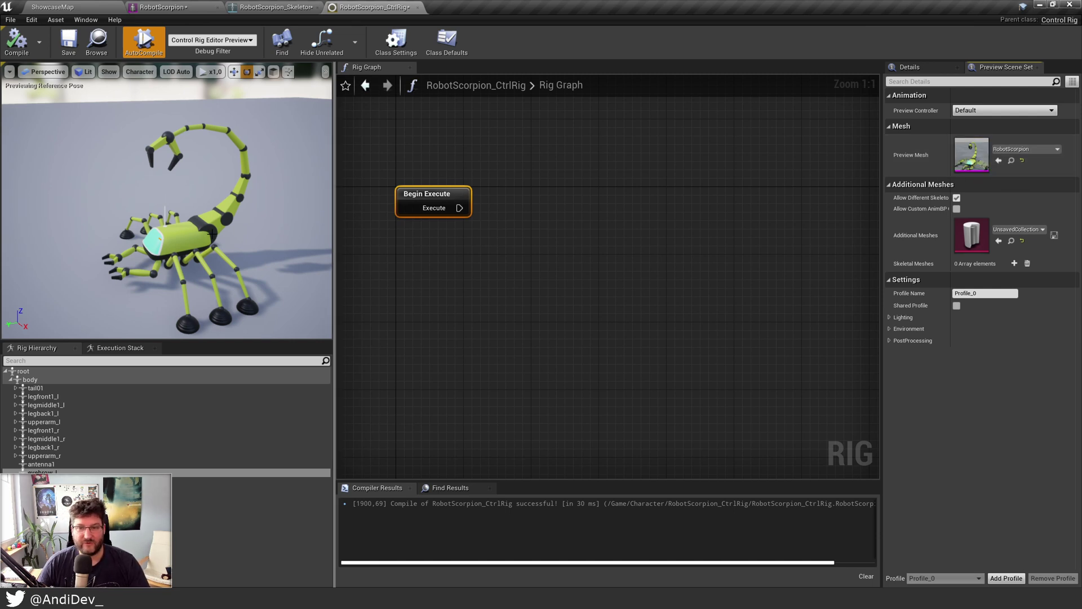
click(901, 69)
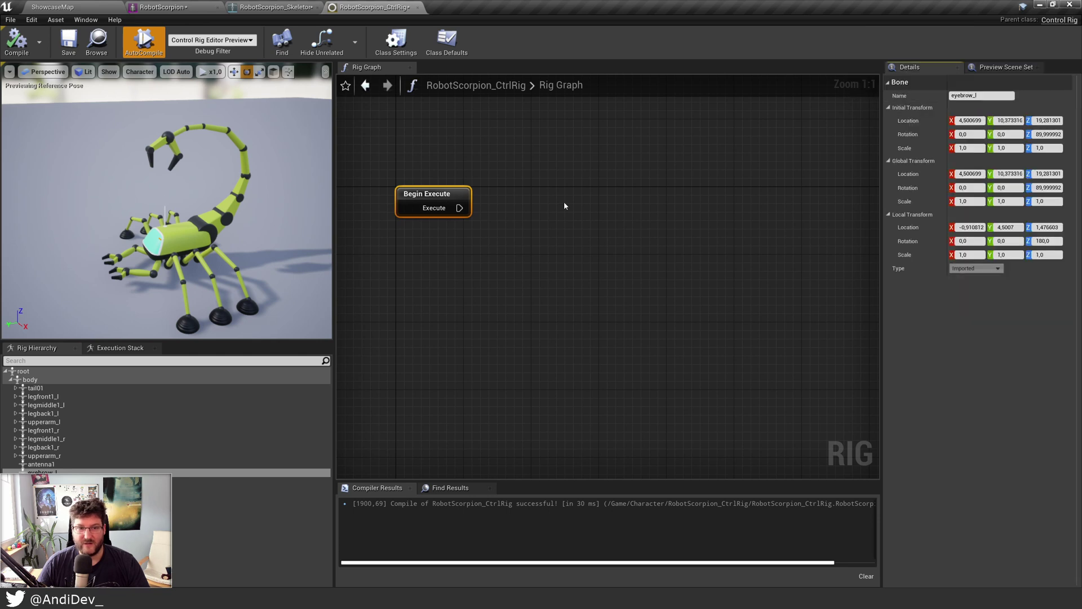
Step: Add a Draw Hierarchy node connected to Begin Execute and set its thickness to 0.5
right_drag(476, 219, 507, 222)
drag(472, 216, 529, 222)
text(deb)
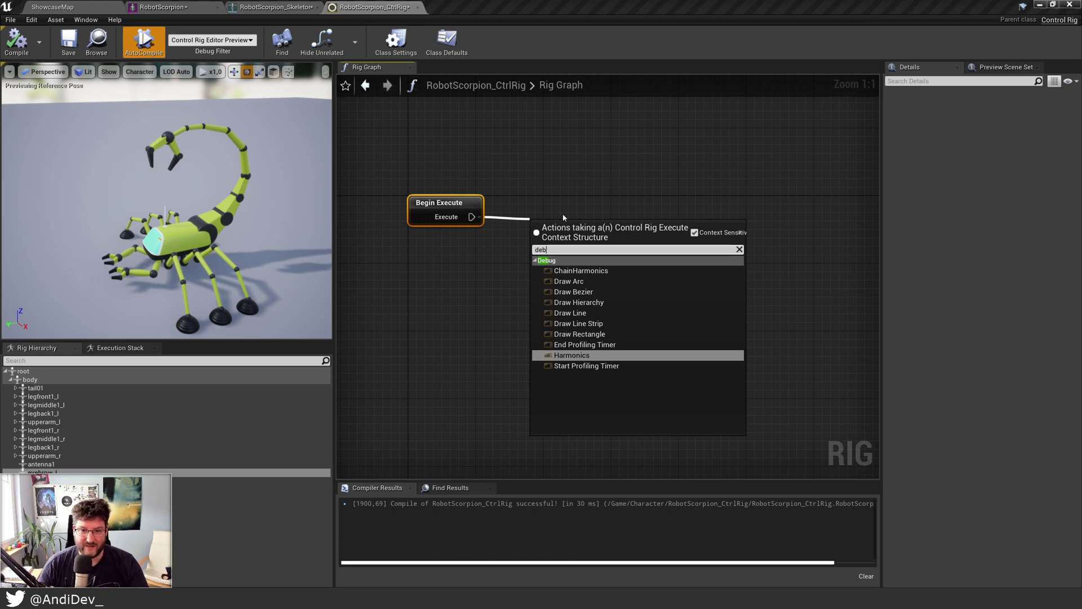
click(616, 303)
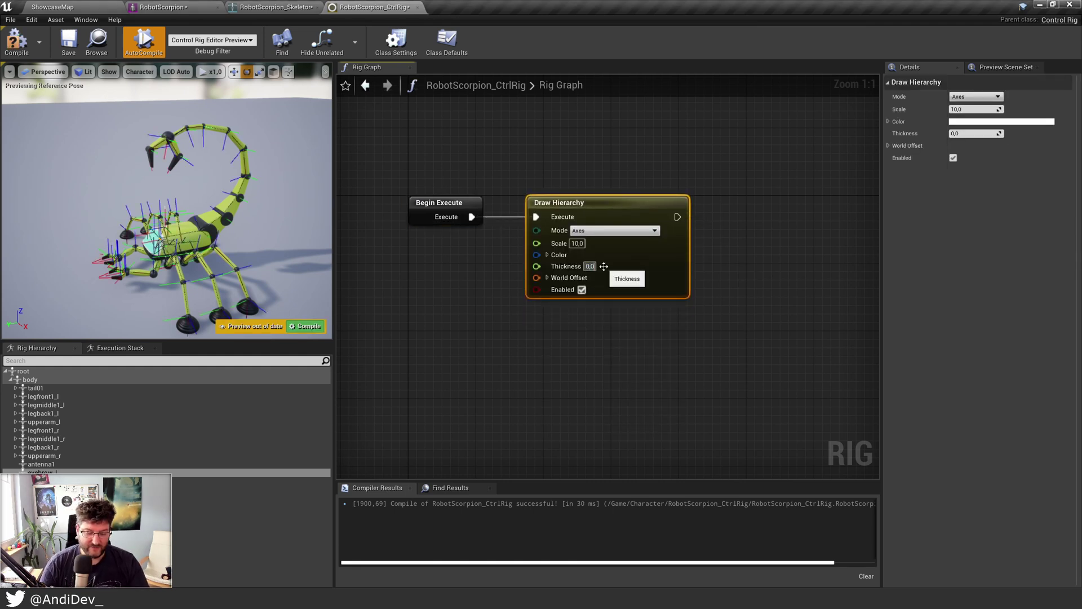
key(Return)
Step: Examine the bone axes drawn on the scorpion's body, legs, arms and tail from several angles in the preview
alt+drag(105, 224, 214, 220)
key(w)
right_drag(167, 219, 139, 176)
key(s)
key(w)
key(s)
key(w)
key(s)
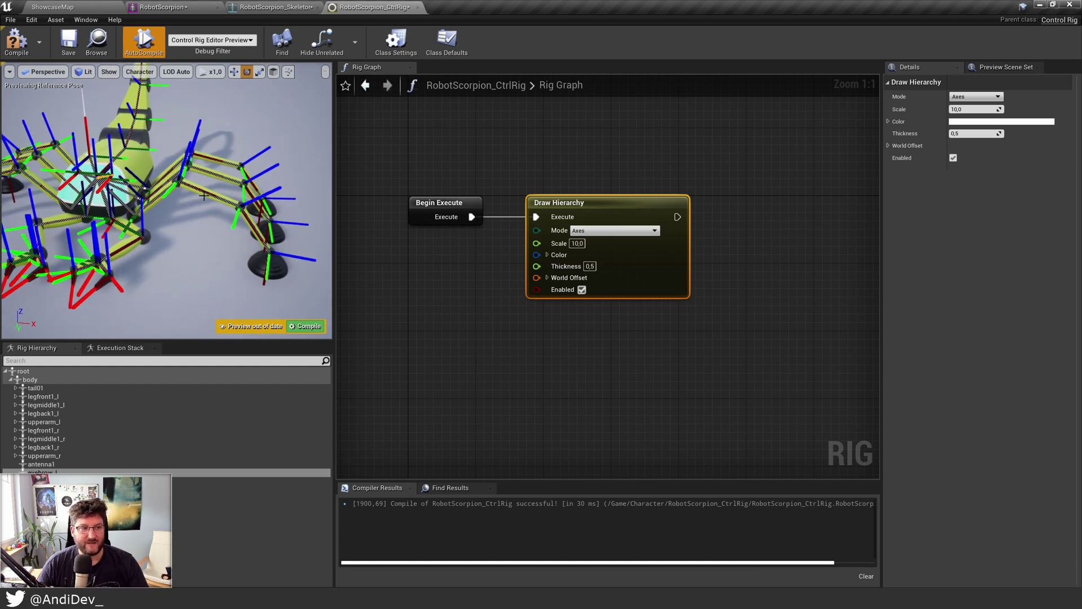
right_drag(175, 183, 152, 164)
Step: Delete the Draw Hierarchy node from the rig graph and compile the rig
click(497, 190)
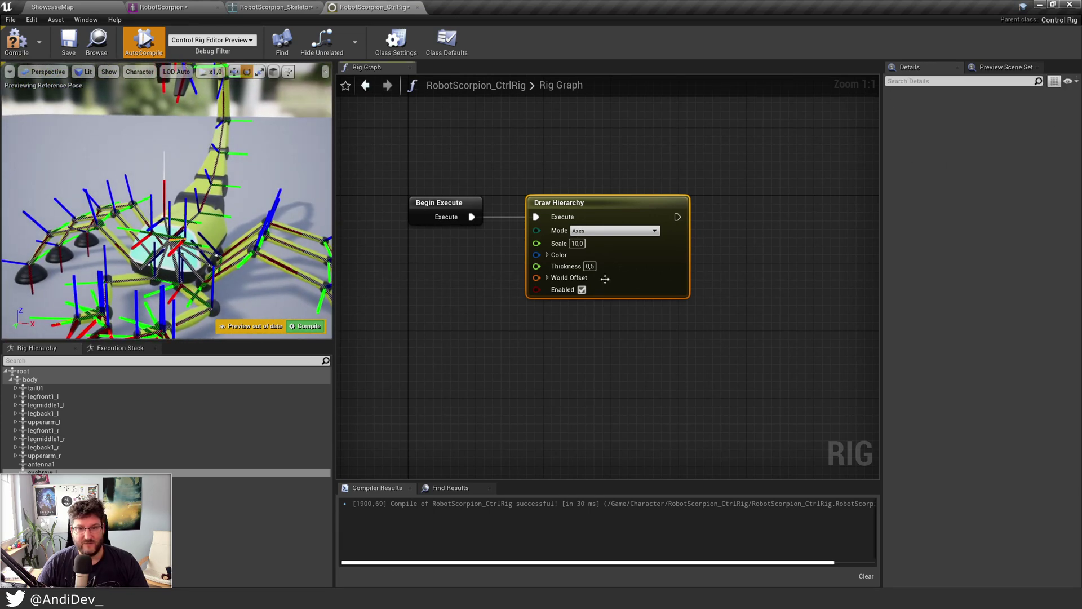
key(Delete)
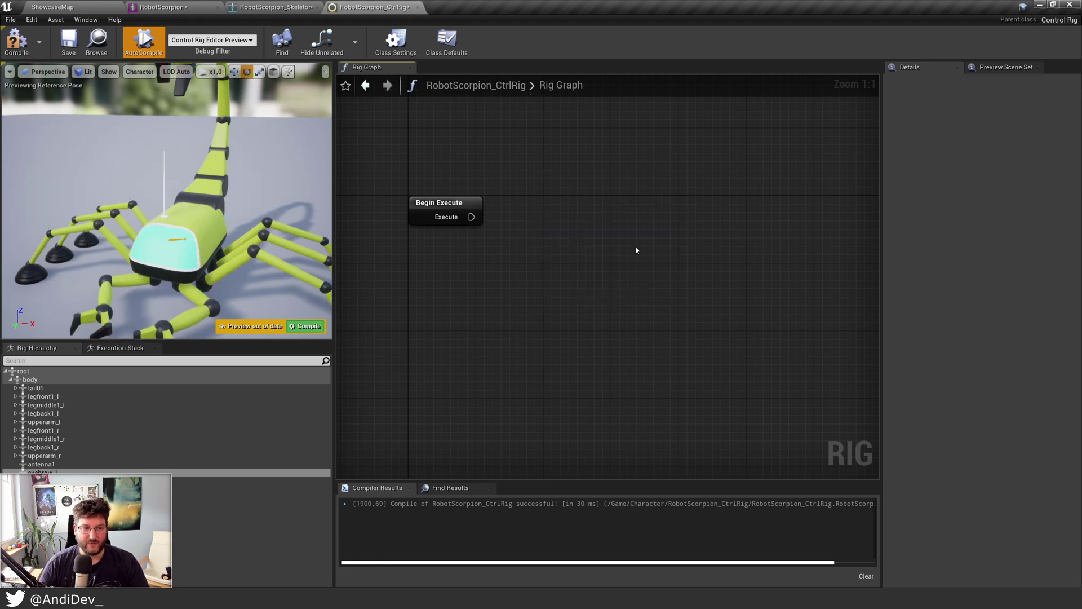
click(305, 325)
Step: Create a new control outside the bone tree in the rig hierarchy and name it TailControl
right_drag(279, 217, 244, 263)
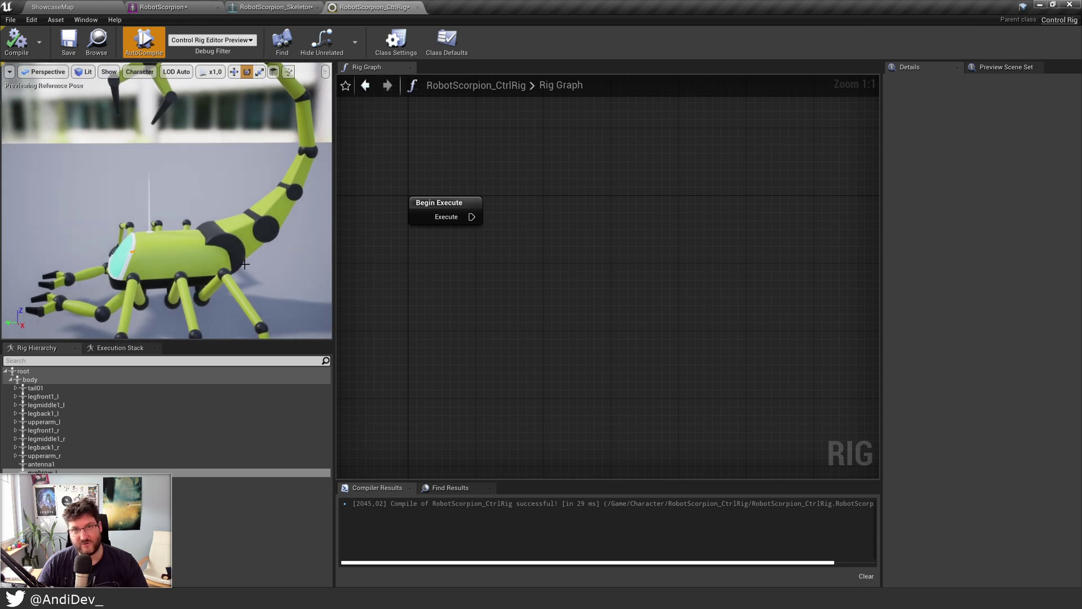
right_drag(210, 185, 172, 184)
right_click(57, 509)
mouse_move(122, 330)
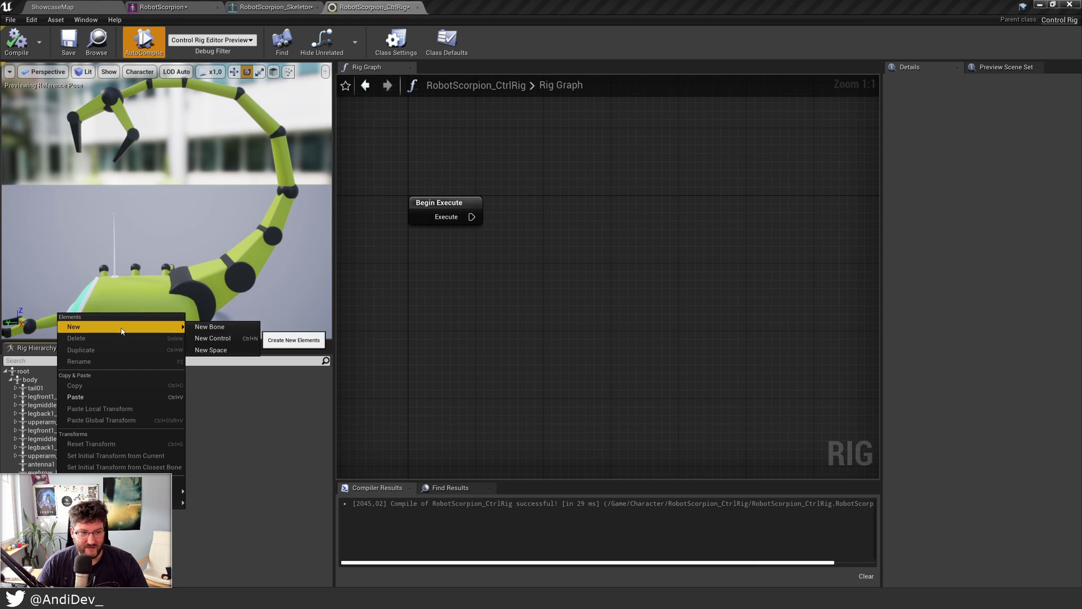
click(229, 337)
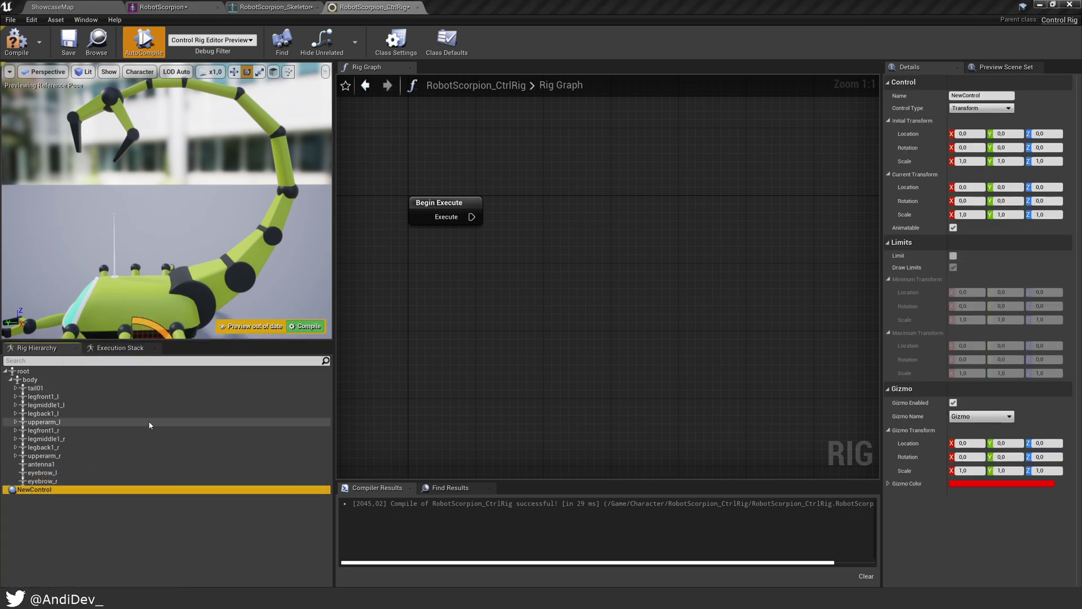
double_click(52, 493)
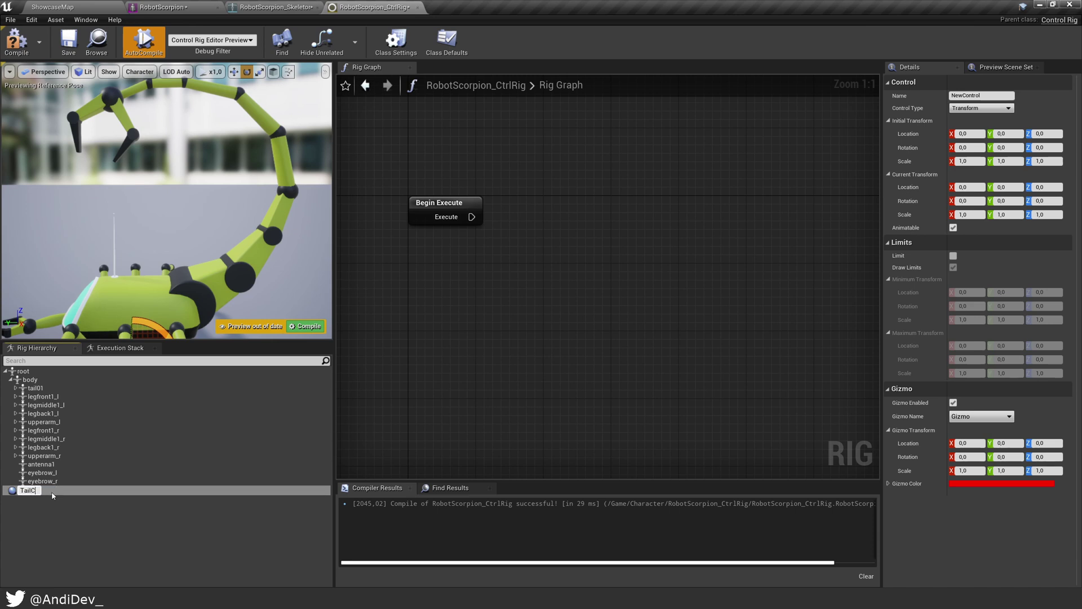
key(Return)
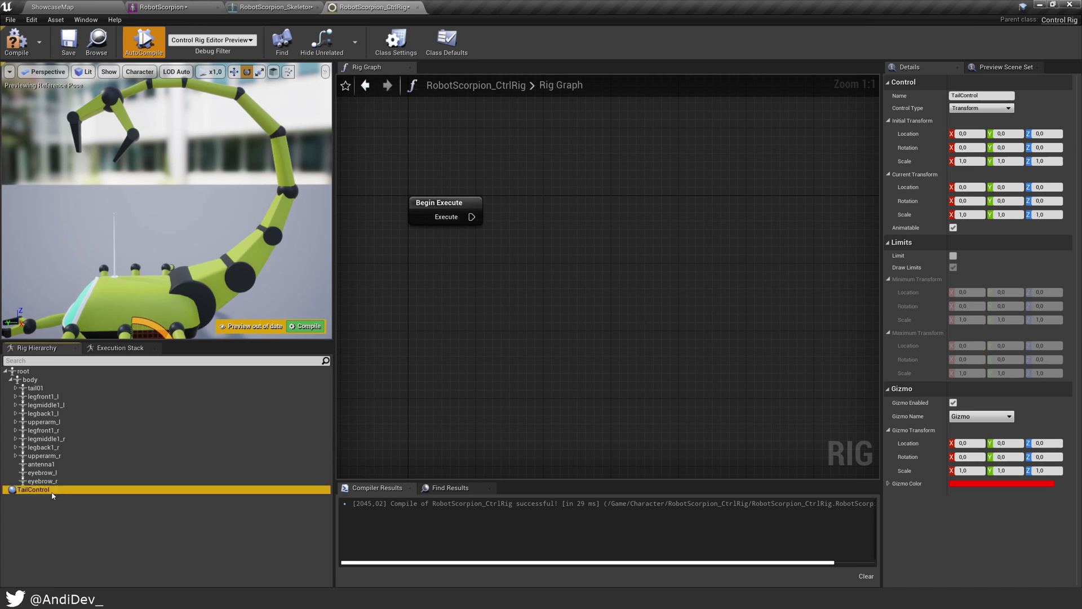
Step: Add a Get Control Transform node for TailControl to the rig graph and place it below Begin Execute
drag(389, 330, 420, 282)
click(443, 289)
drag(502, 286, 434, 254)
right_drag(495, 267, 529, 261)
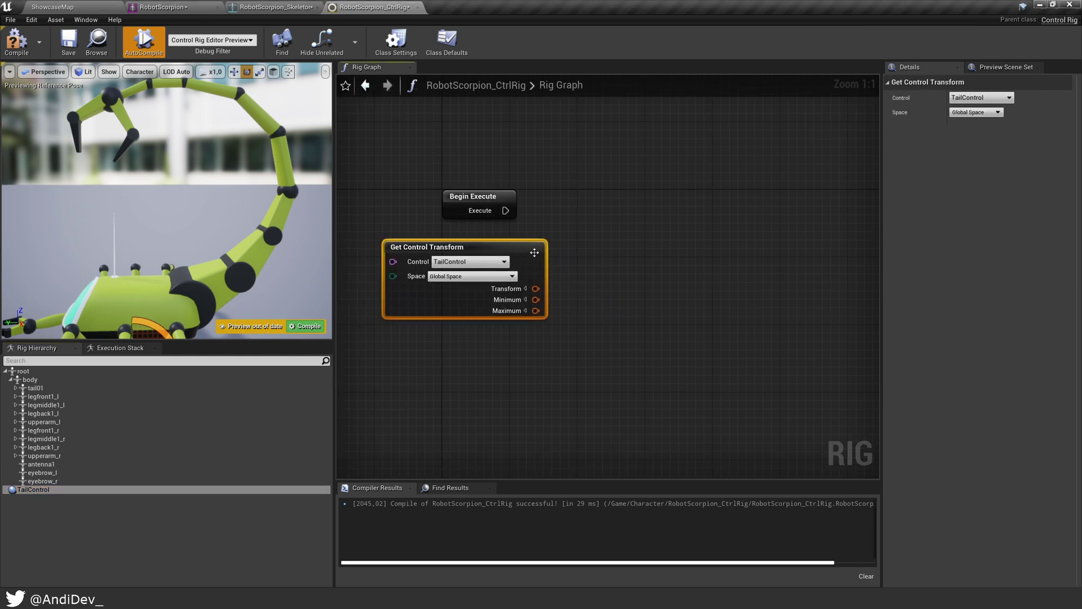
drag(534, 252, 500, 259)
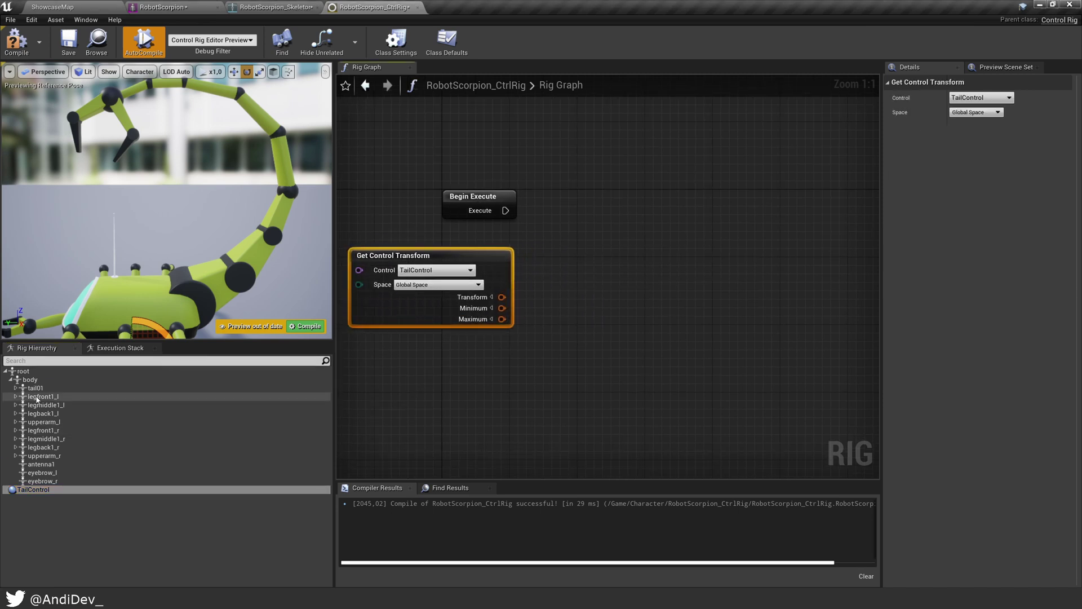
Step: Expand the tail bone chain from tail01 down to wrist_tail in the rig hierarchy and select tail08
click(45, 389)
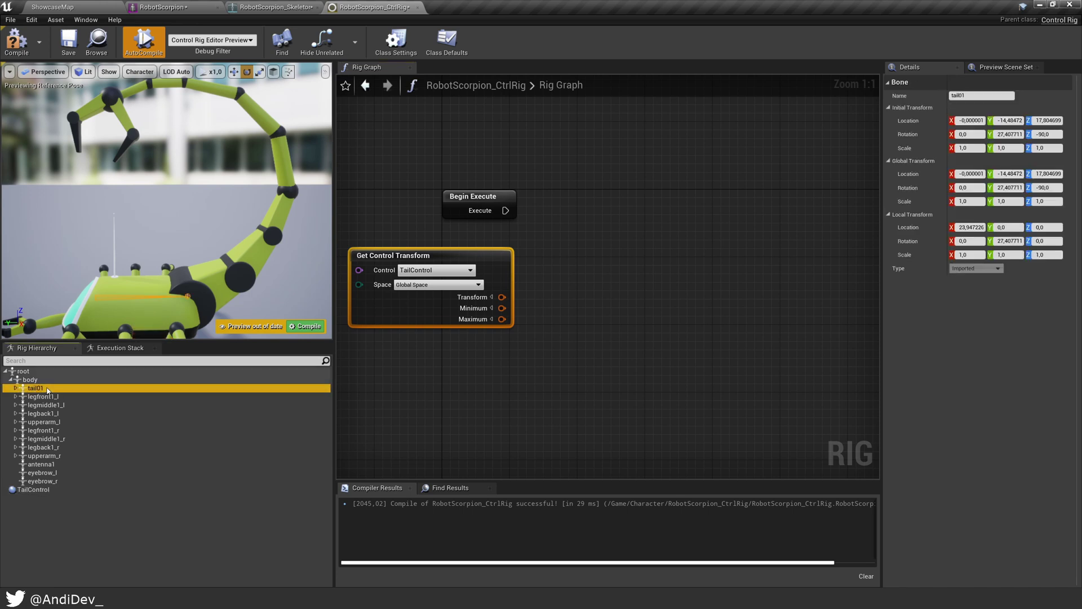
click(15, 387)
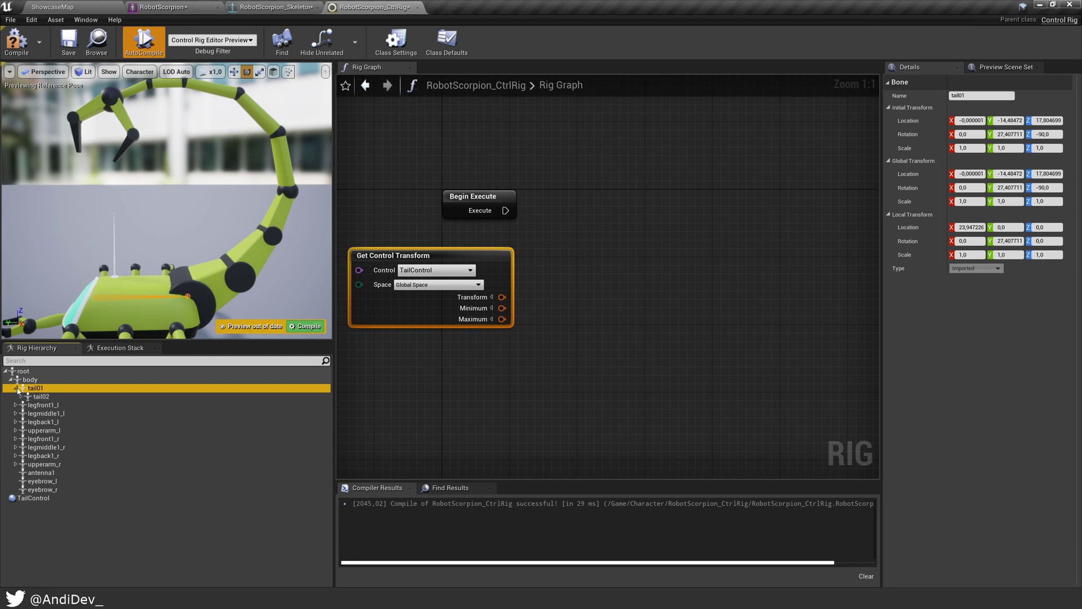
click(21, 396)
click(27, 404)
click(32, 413)
click(37, 421)
click(42, 430)
click(48, 439)
click(52, 447)
click(52, 447)
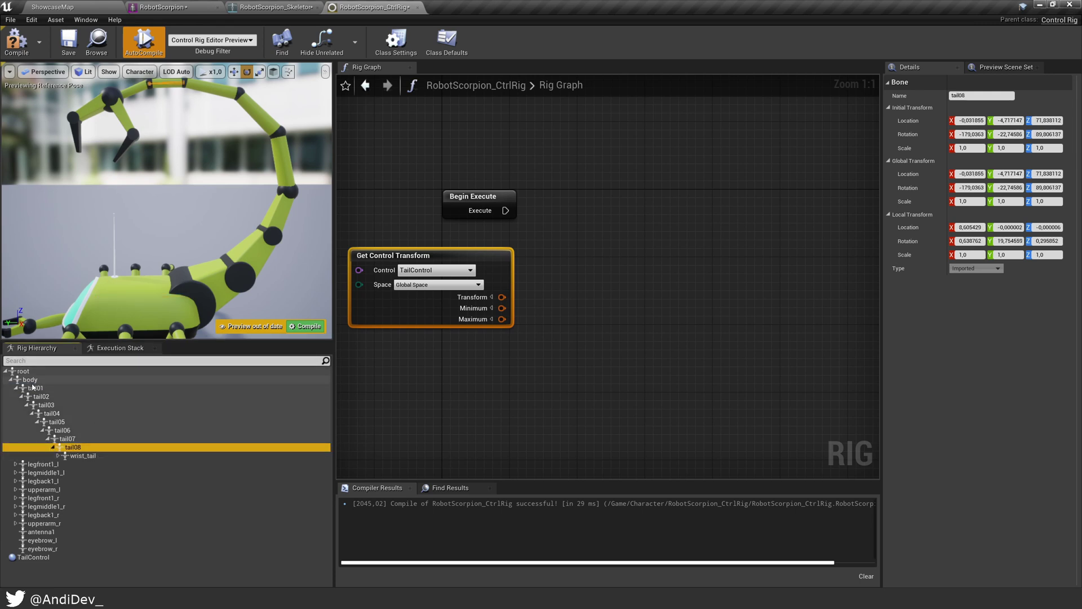
Step: Add a Set Transform node for the tail01 bone after Begin Execute and set its Space to Global Space
drag(47, 391, 601, 197)
click(646, 220)
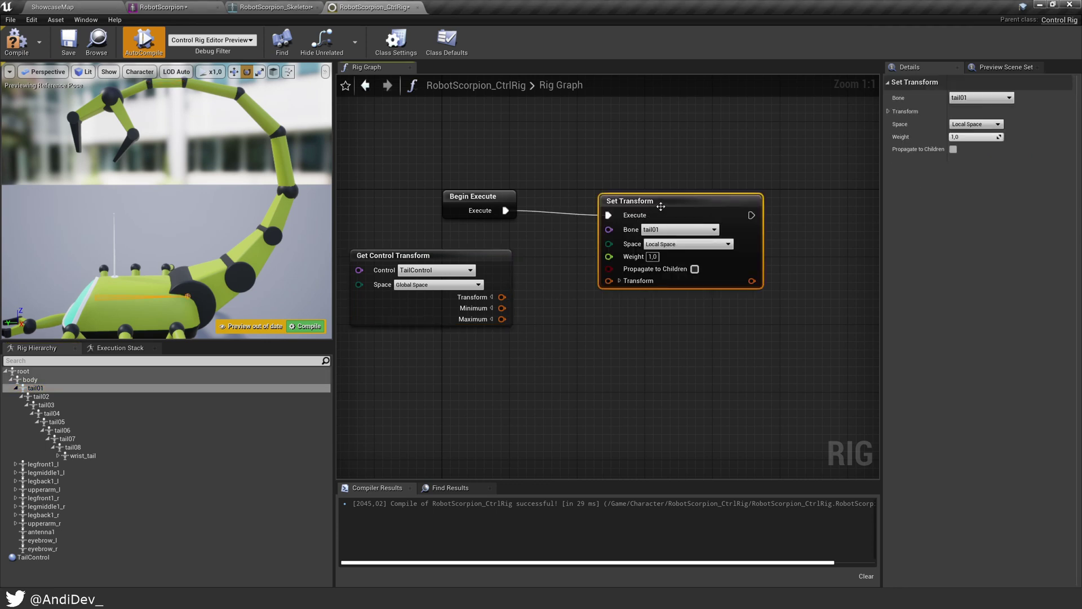
click(674, 239)
click(670, 246)
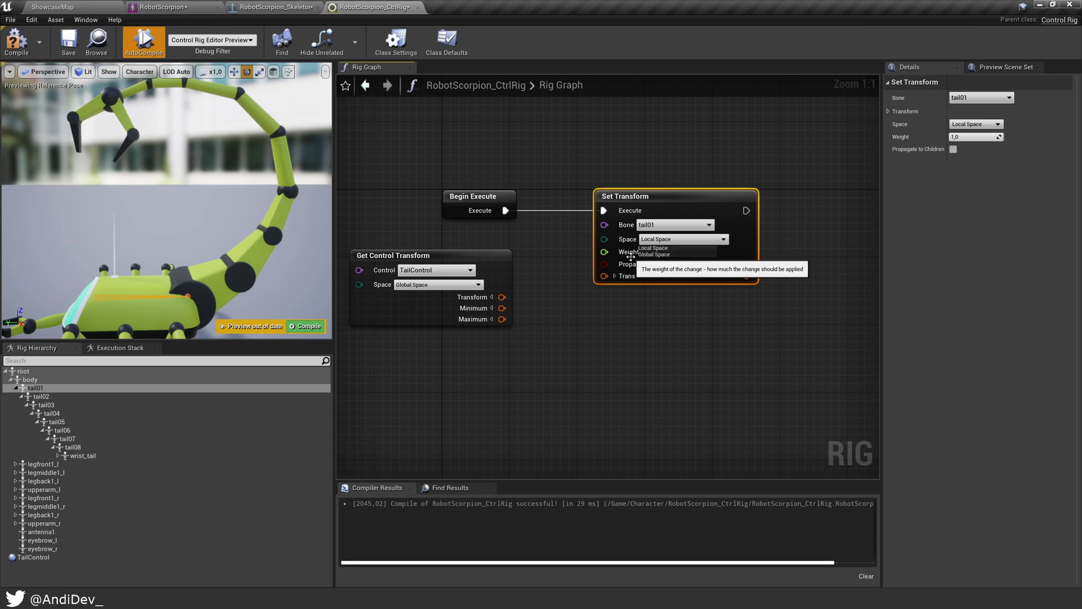
click(668, 240)
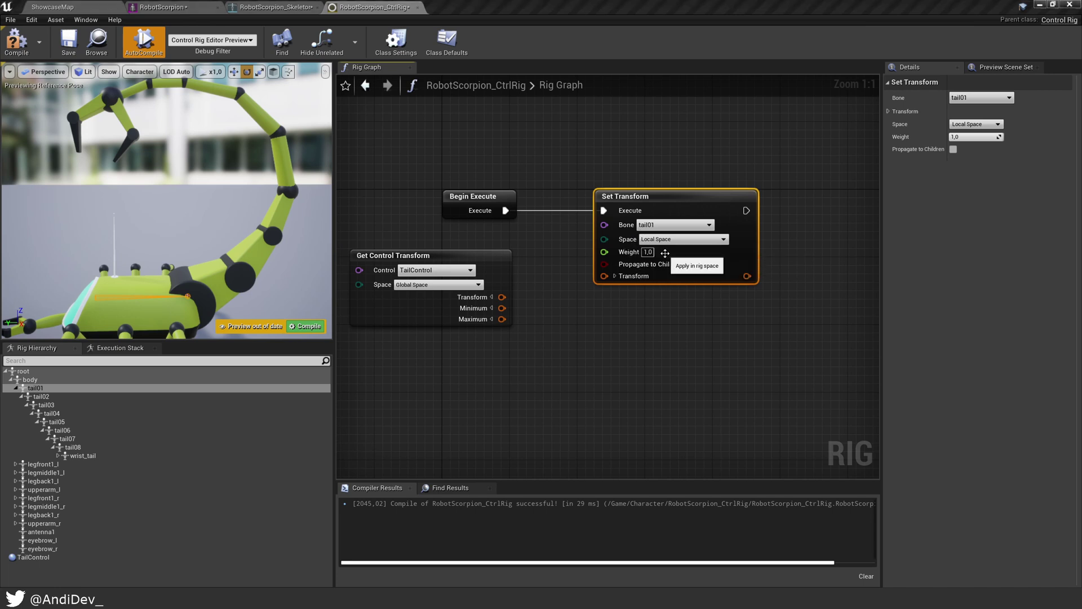
click(654, 254)
Step: Expand the Set Transform node's Transform and Translation pins and disconnect the node from Begin Execute
right_drag(230, 201, 281, 254)
drag(135, 155, 191, 239)
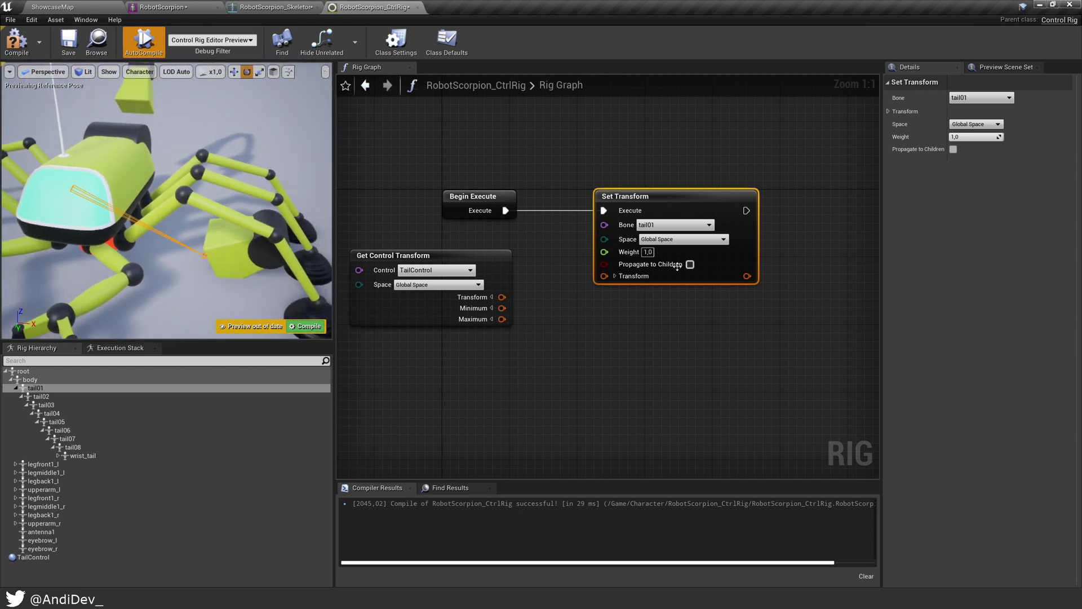
click(631, 276)
click(619, 298)
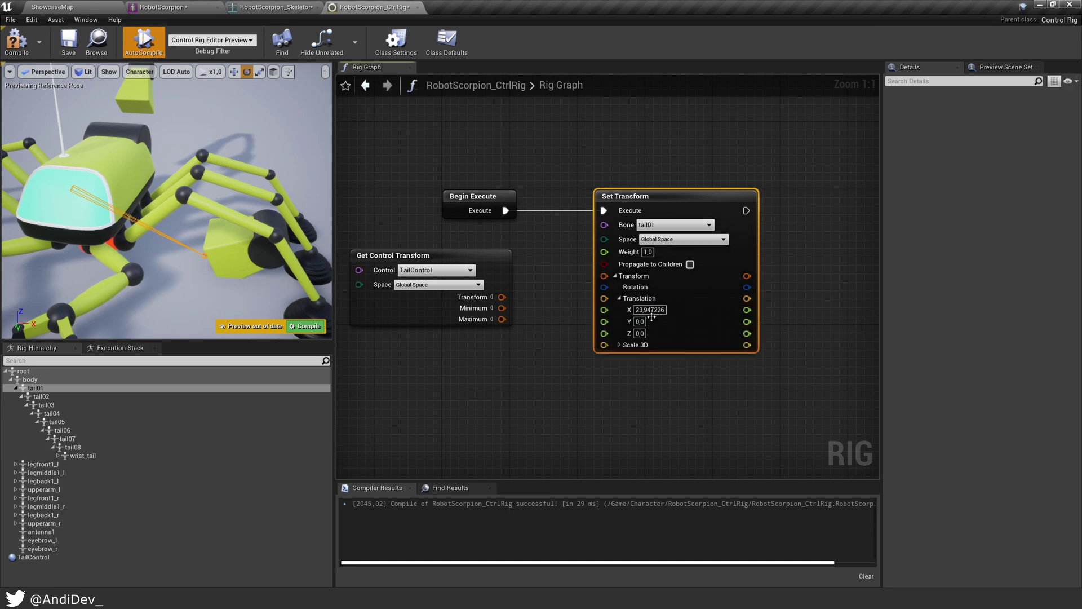
alt+click(505, 211)
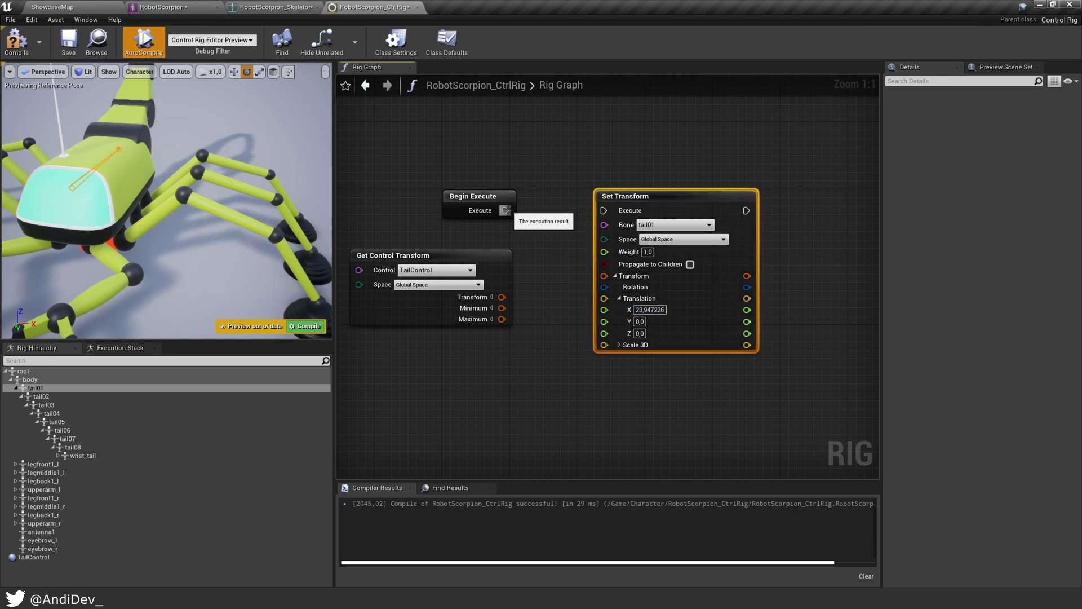
right_drag(557, 168, 580, 231)
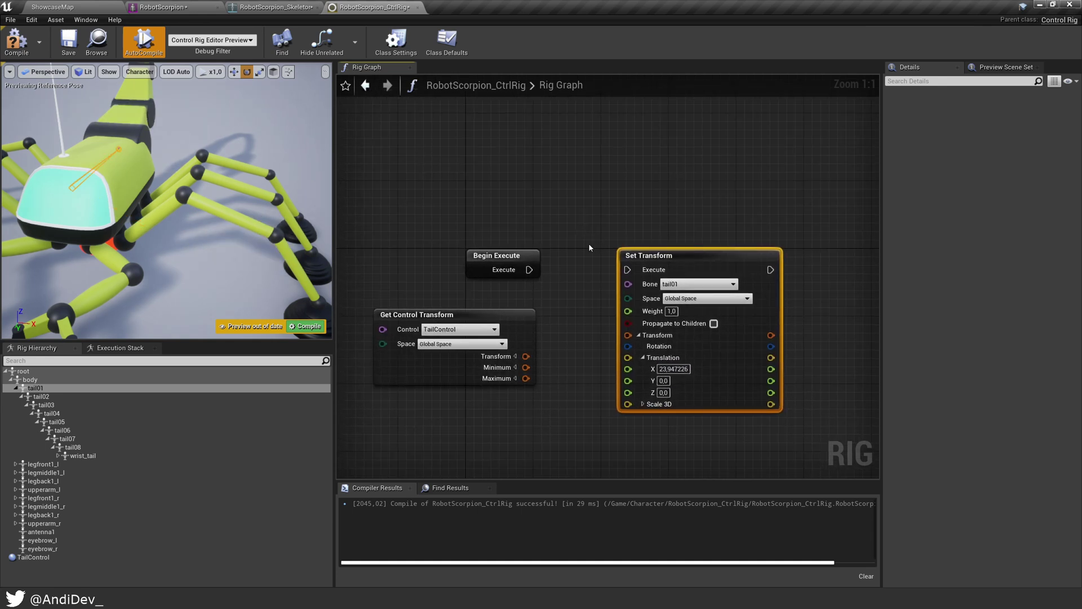
right_drag(253, 182, 191, 172)
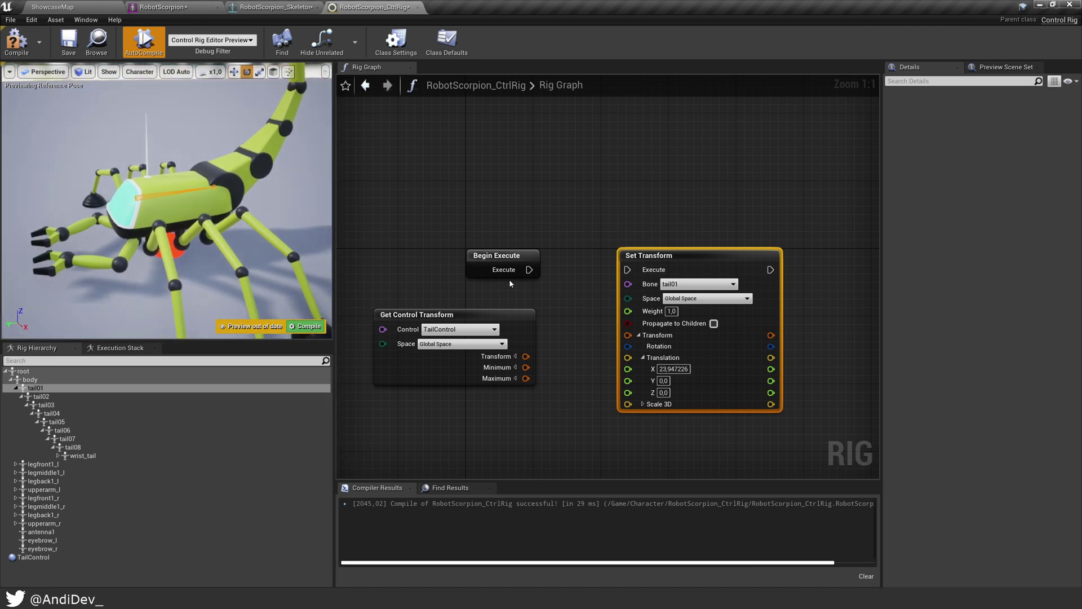
right_drag(617, 253, 566, 247)
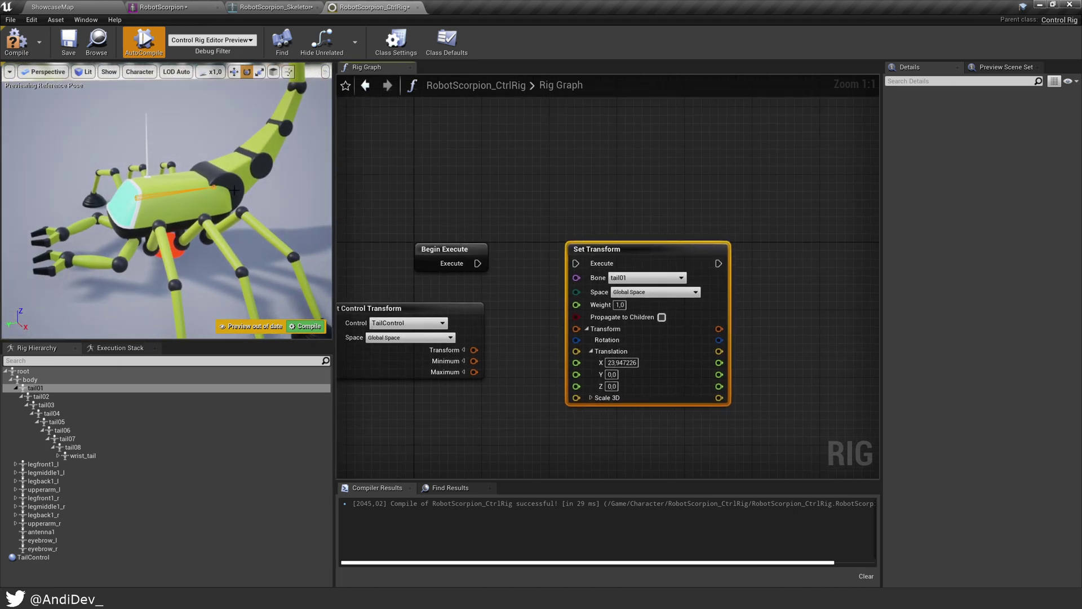
Step: Move TailControl to the base of the tail and set its initial transform from the closest bone
mouse_move(233, 198)
alt+mouse_down()
mouse_move(214, 178)
mouse_move(222, 186)
alt+mouse_up()
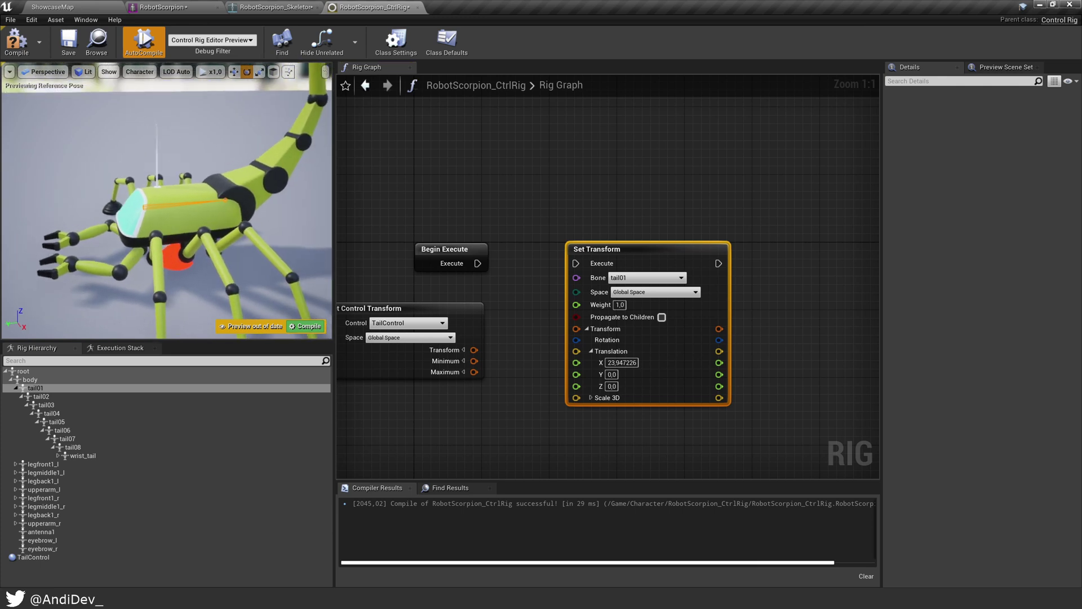
click(31, 557)
right_drag(236, 240, 179, 243)
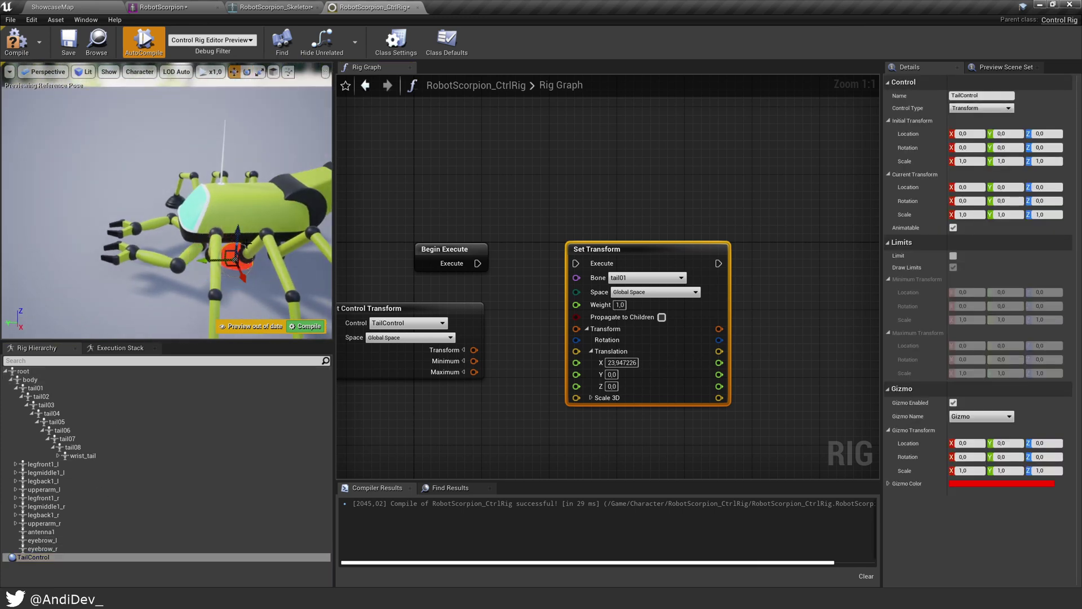
right_drag(248, 244, 327, 224)
drag(208, 245, 181, 273)
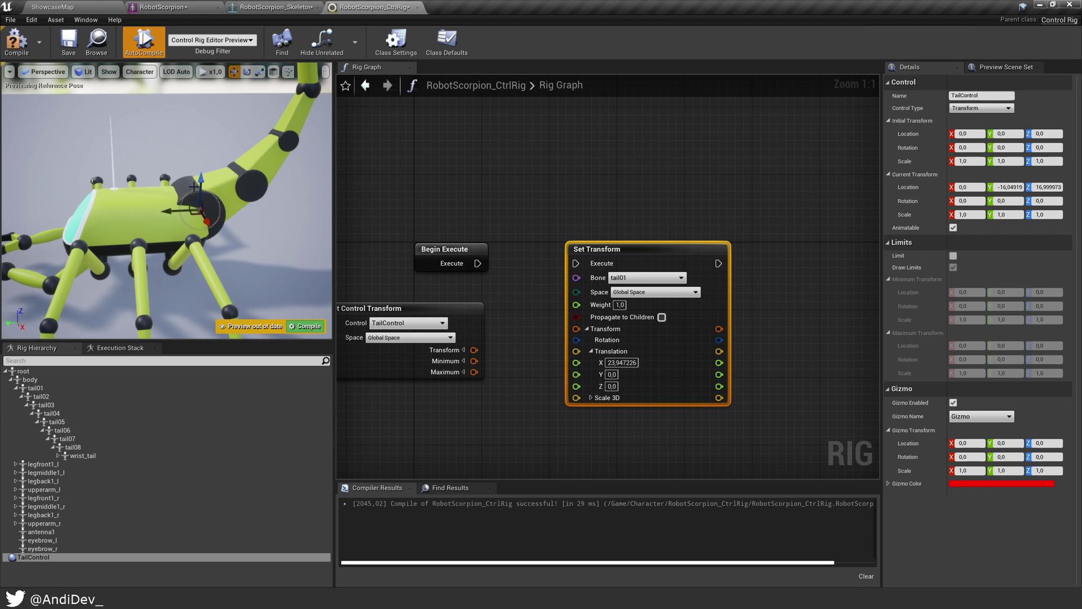
right_drag(182, 225, 202, 199)
right_click(193, 201)
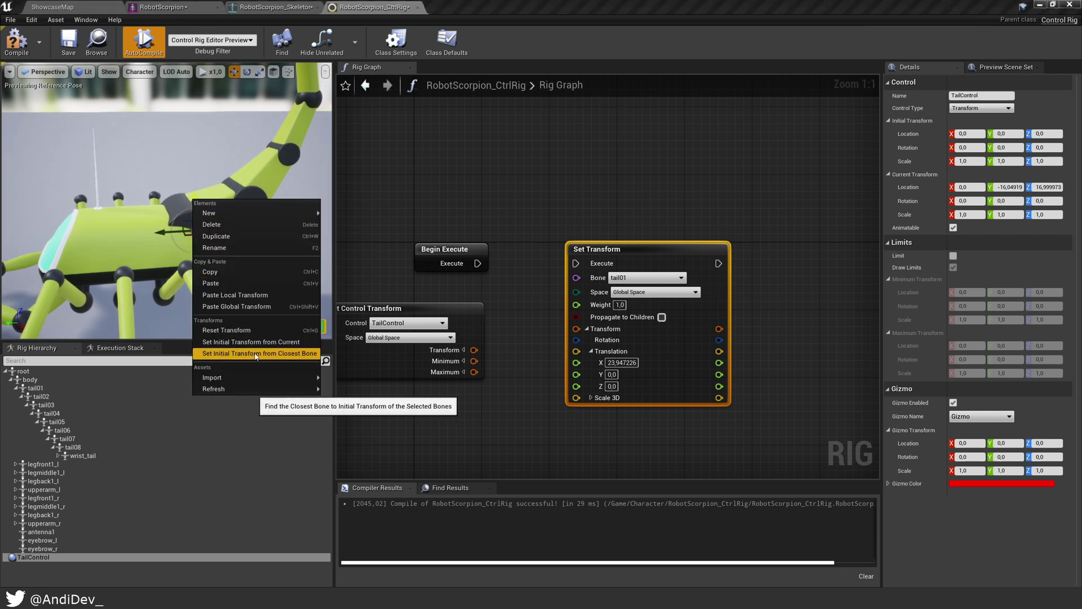
click(280, 354)
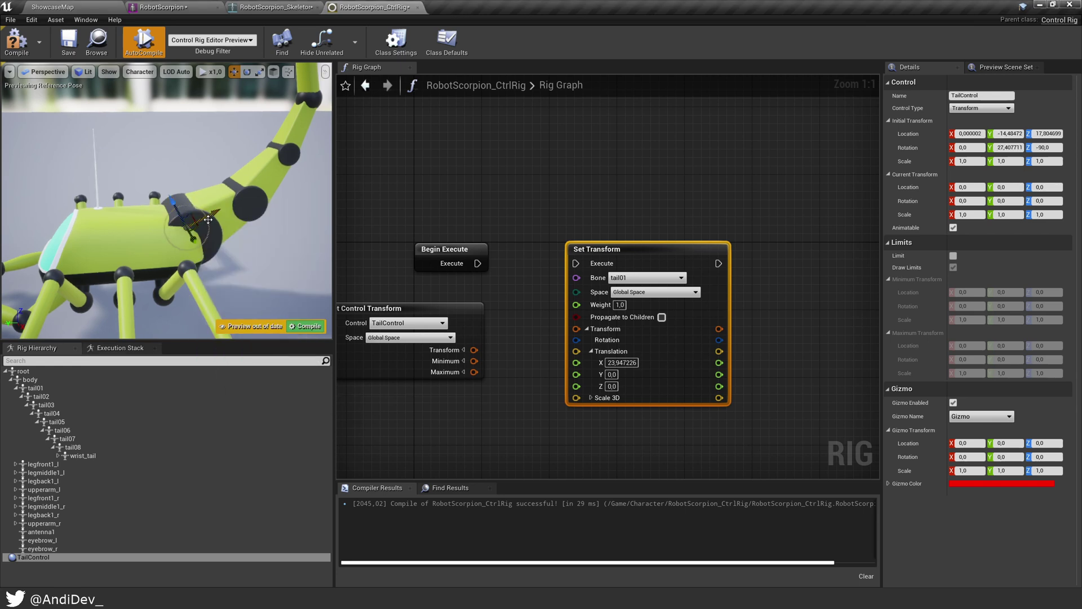
Step: Change the gizmo shape of TailControl to Circle_Thick
right_drag(208, 219, 208, 264)
drag(186, 113, 183, 101)
right_drag(186, 169, 206, 211)
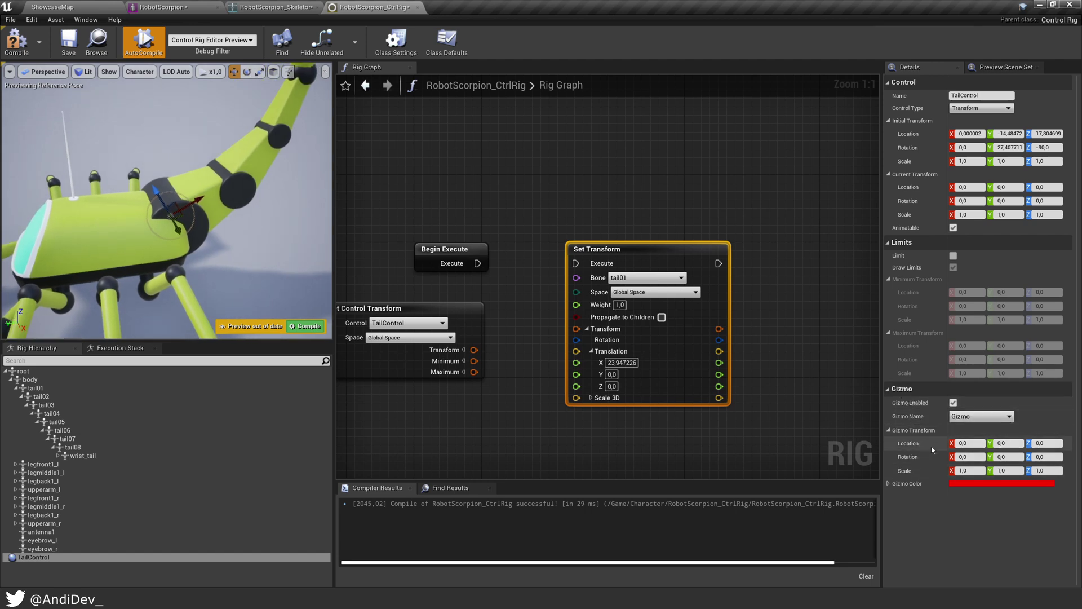
click(977, 417)
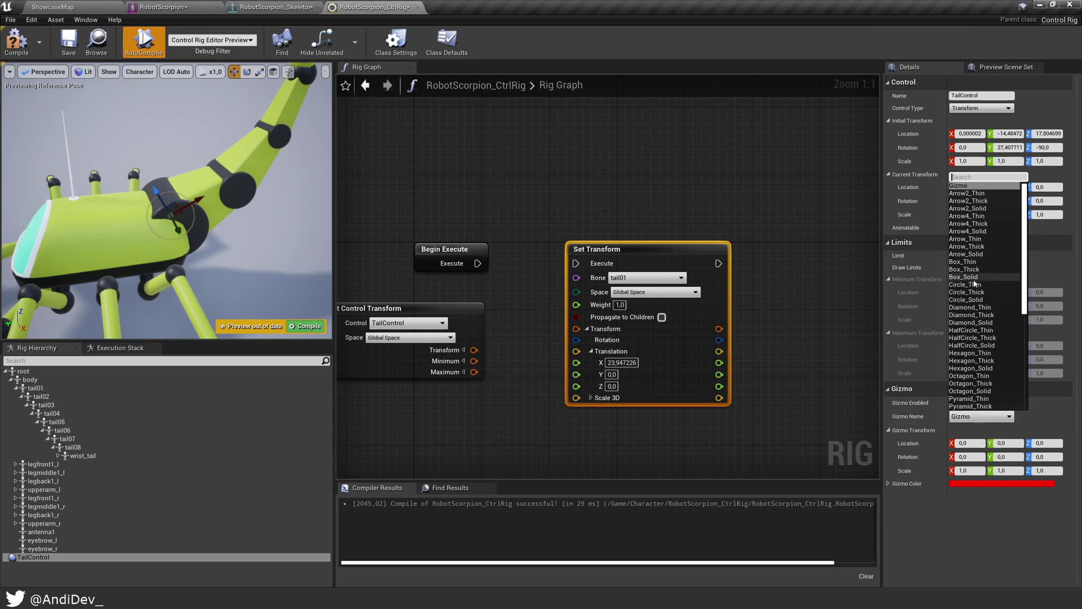
scroll(975, 283, down, 2)
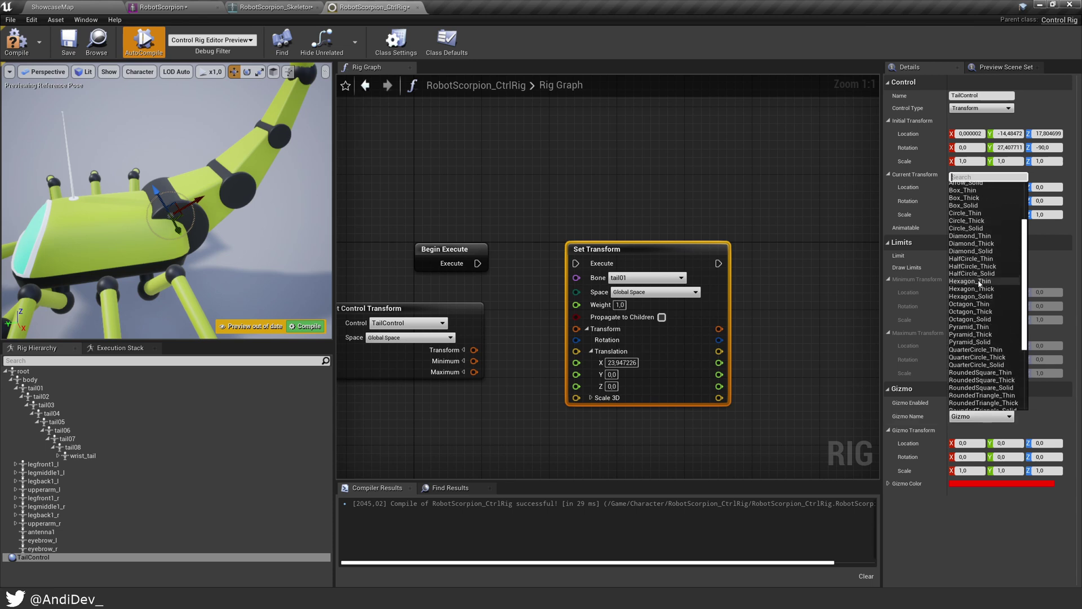
scroll(979, 283, up, 2)
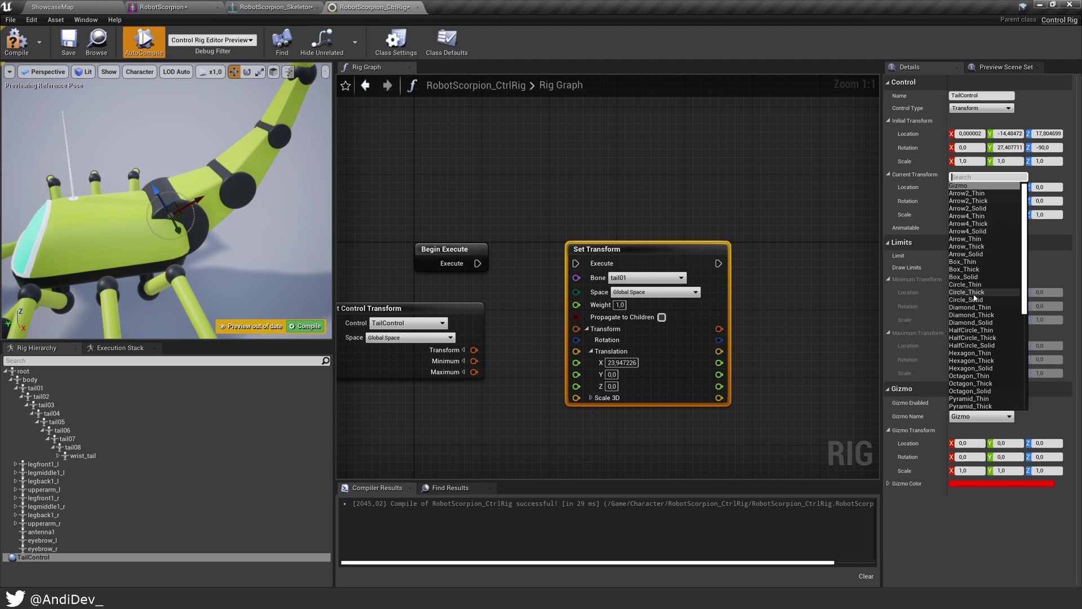
click(967, 293)
Step: Set the X rotation of the TailControl gizmo to about 90 degrees
alt+drag(248, 248, 526, 280)
scroll(169, 214, down, 3)
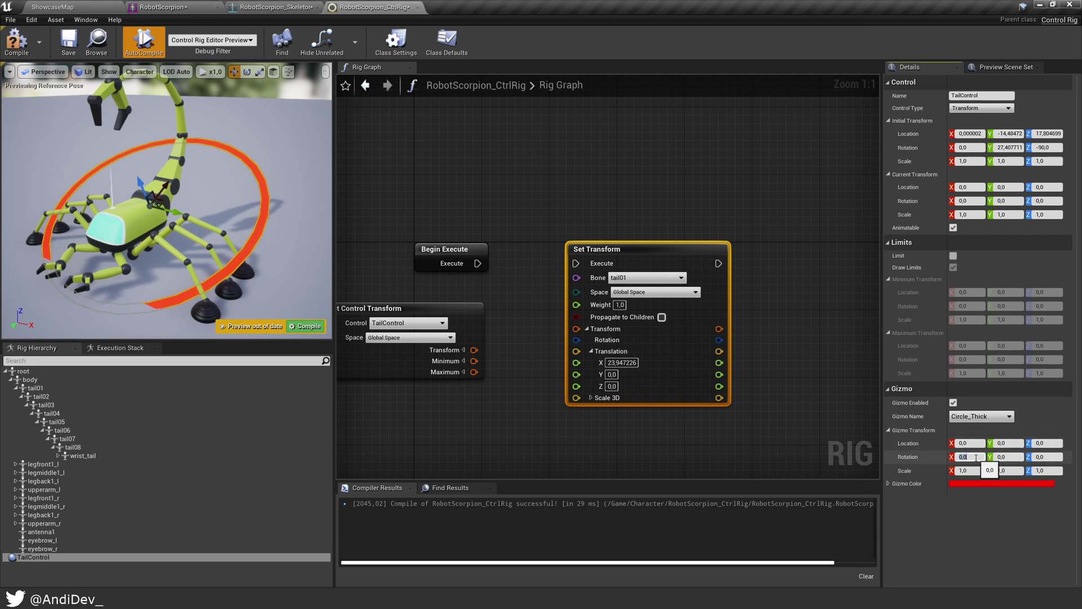
key(Return)
right_drag(248, 265, 163, 220)
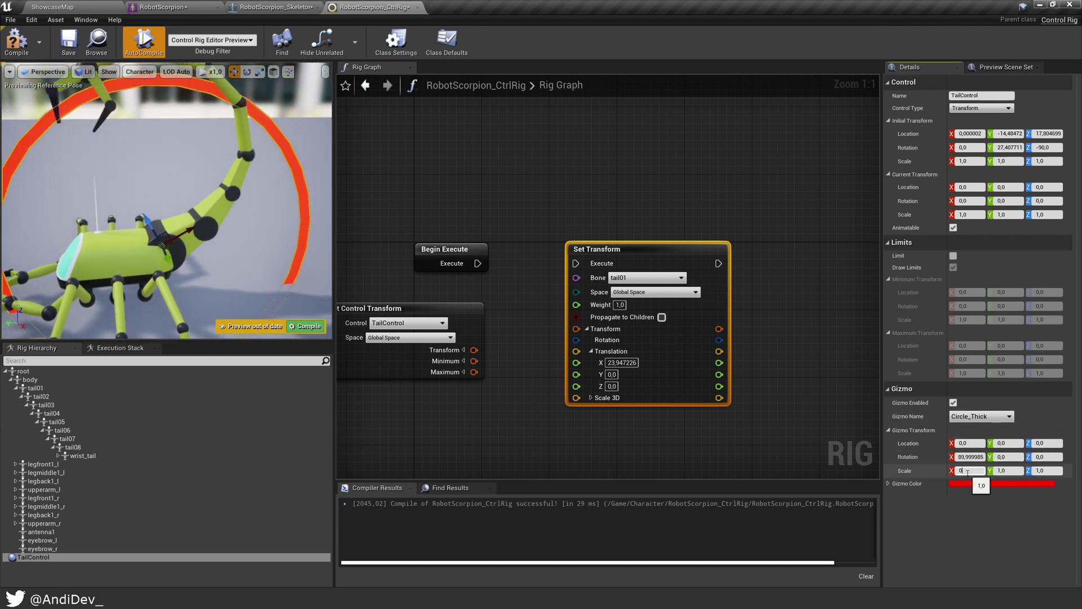
Step: Set the TailControl gizmo's scale to 0,3 on all three axes and compile the rig
key(Tab)
text(0,3)
key(Tab)
text(0)
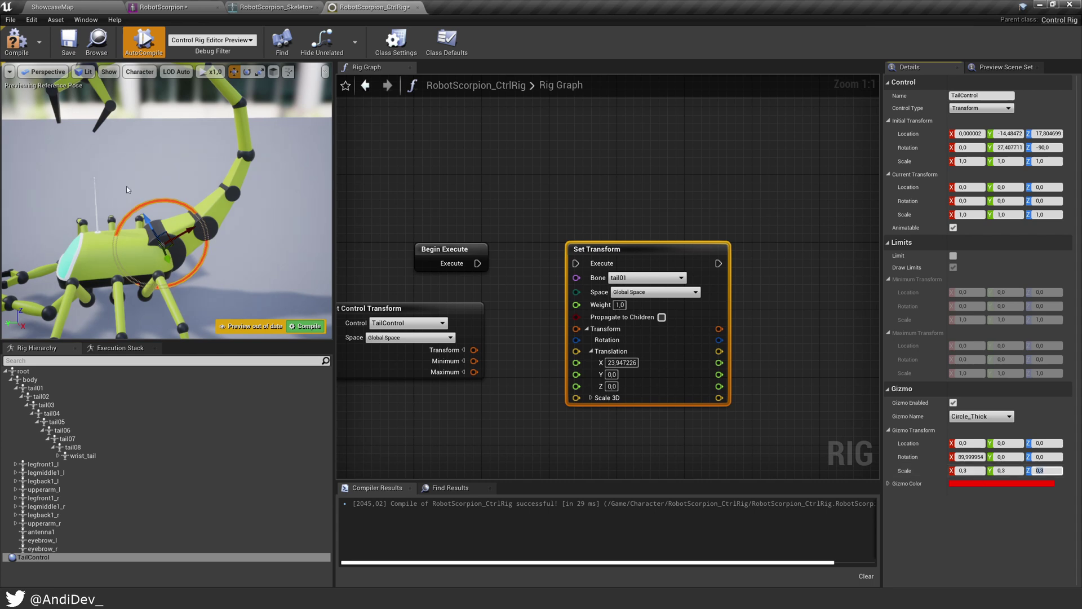
click(304, 325)
right_drag(304, 321, 267, 307)
Step: Wire Begin Execute and TailControl's Transform output into the tail01 Set Transform node, and compile the rig
right_drag(515, 298, 529, 260)
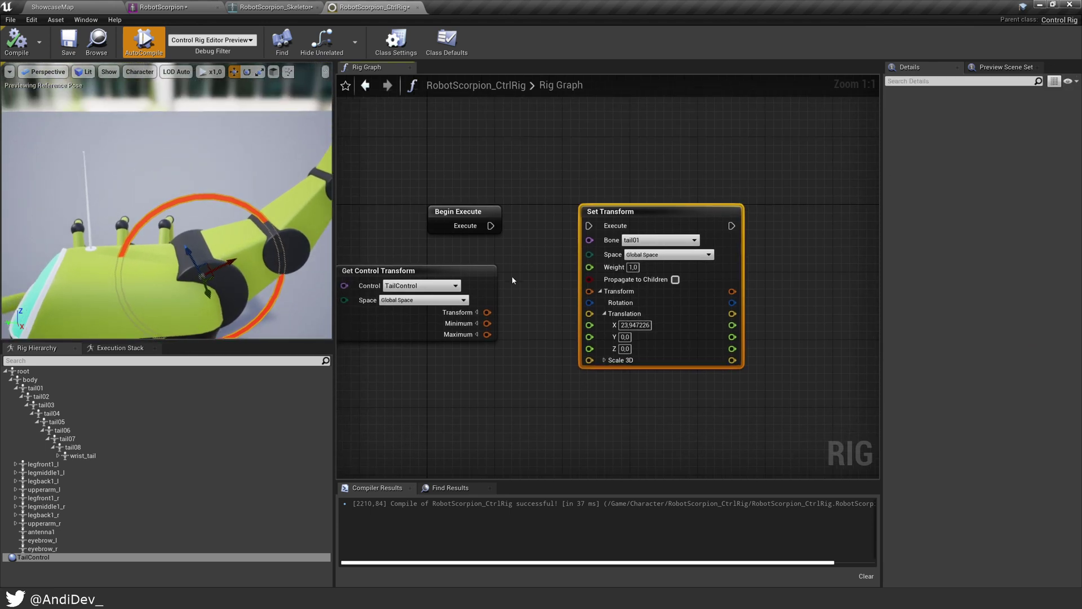
drag(587, 226, 608, 211)
drag(487, 313, 517, 310)
drag(581, 294, 581, 293)
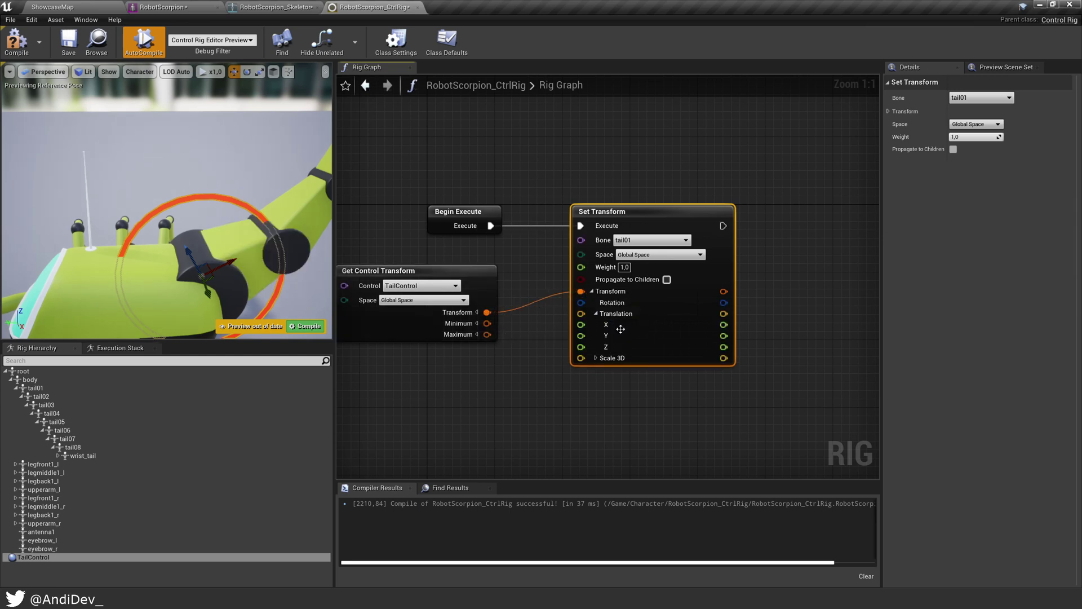
click(591, 292)
scroll(260, 206, down, 4)
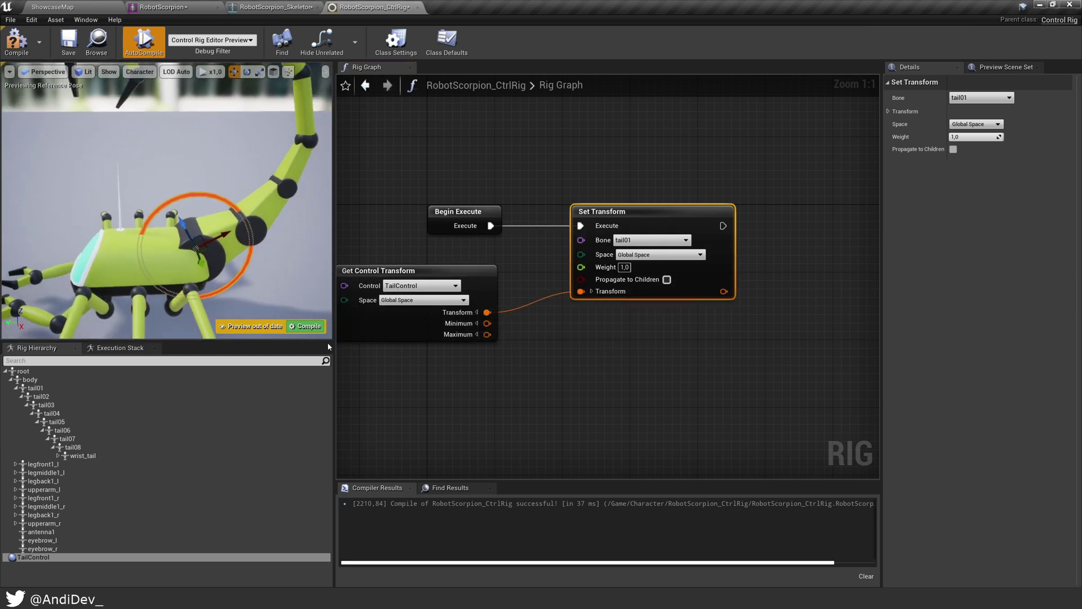
click(310, 326)
Step: Rotate TailControl in the preview to about 18 degrees around Y to test how the tail follows
click(209, 199)
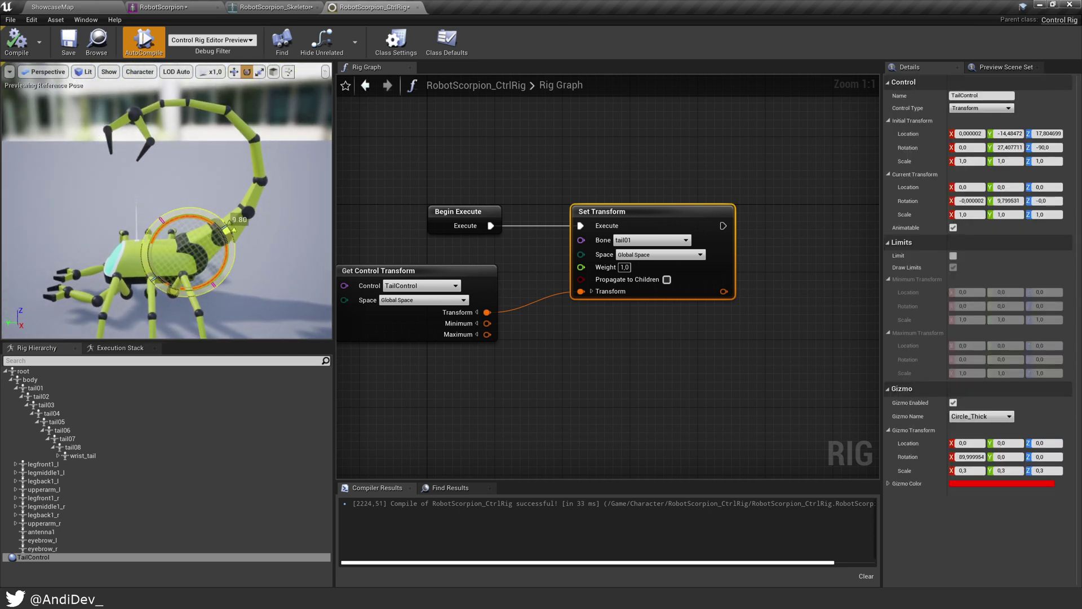
drag(231, 223, 237, 260)
drag(200, 204, 234, 226)
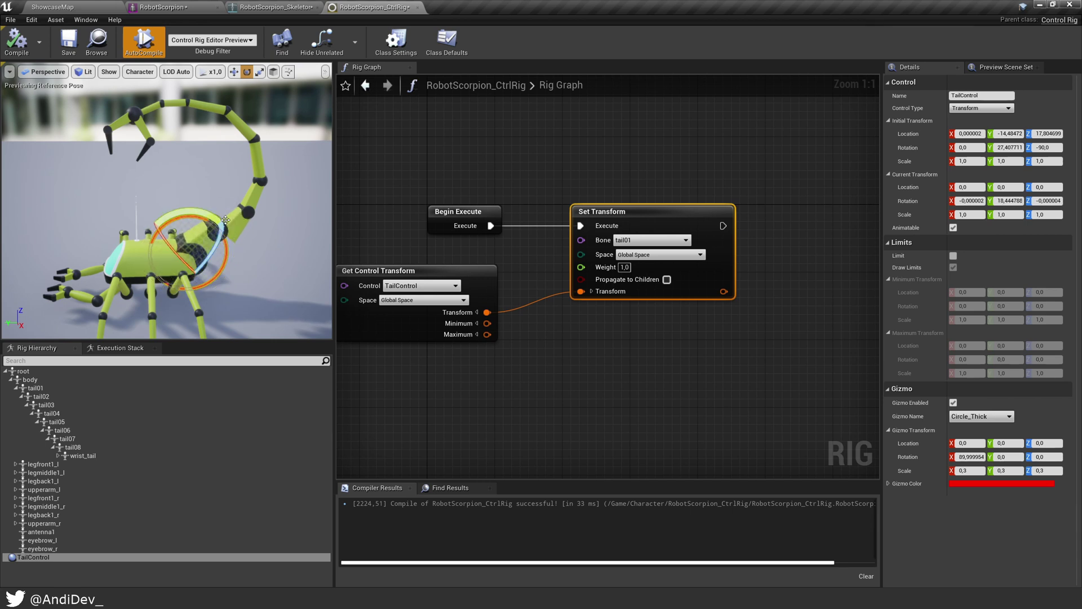
Step: Enable Propagate to Children on the tail01 Set Transform node and recompile the rig
click(666, 279)
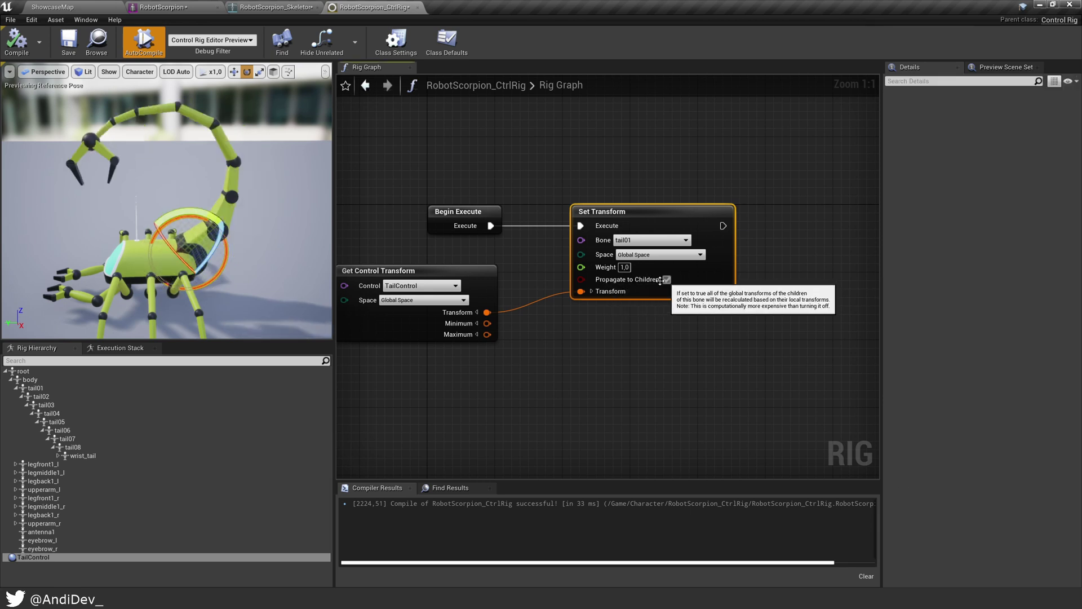
drag(218, 221, 208, 248)
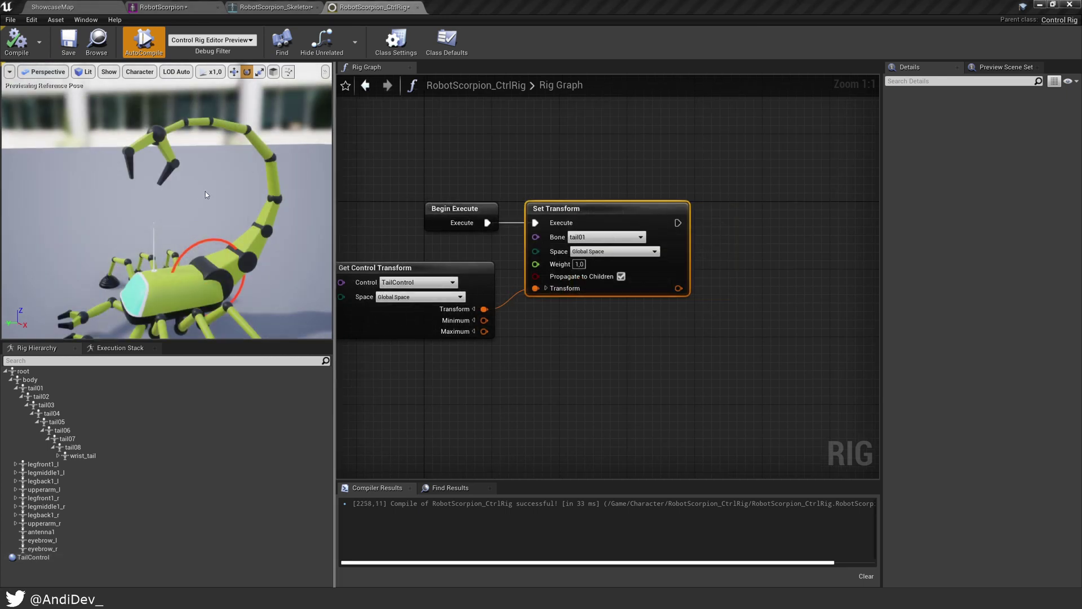
right_drag(205, 191, 194, 246)
right_drag(168, 166, 184, 248)
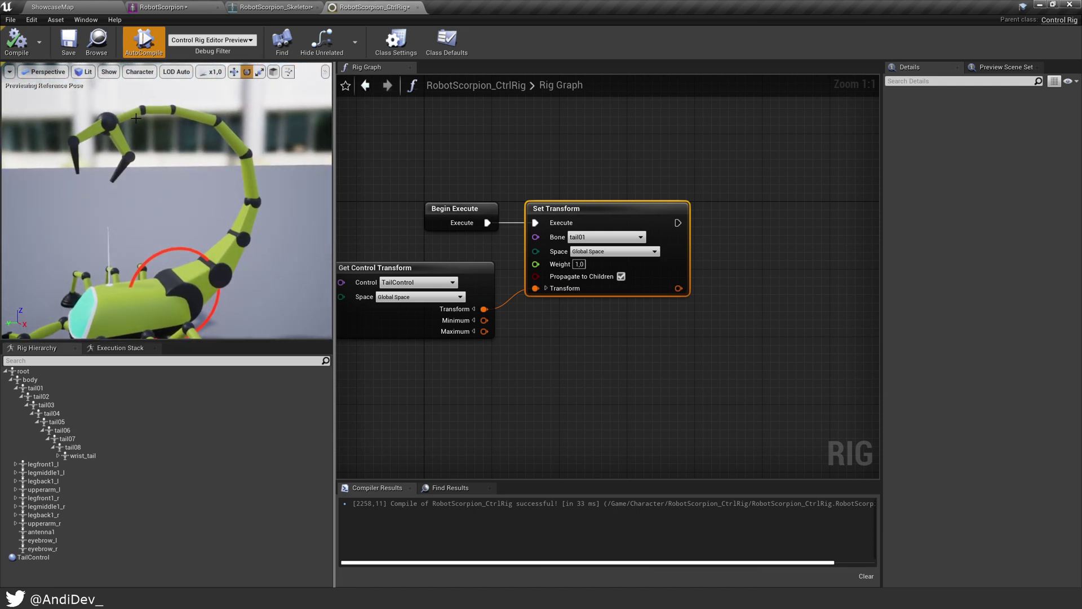
mouse_move(197, 169)
alt+mouse_down()
mouse_move(293, 169)
mouse_move(253, 180)
mouse_move(195, 169)
alt+mouse_up()
right_drag(152, 178, 196, 169)
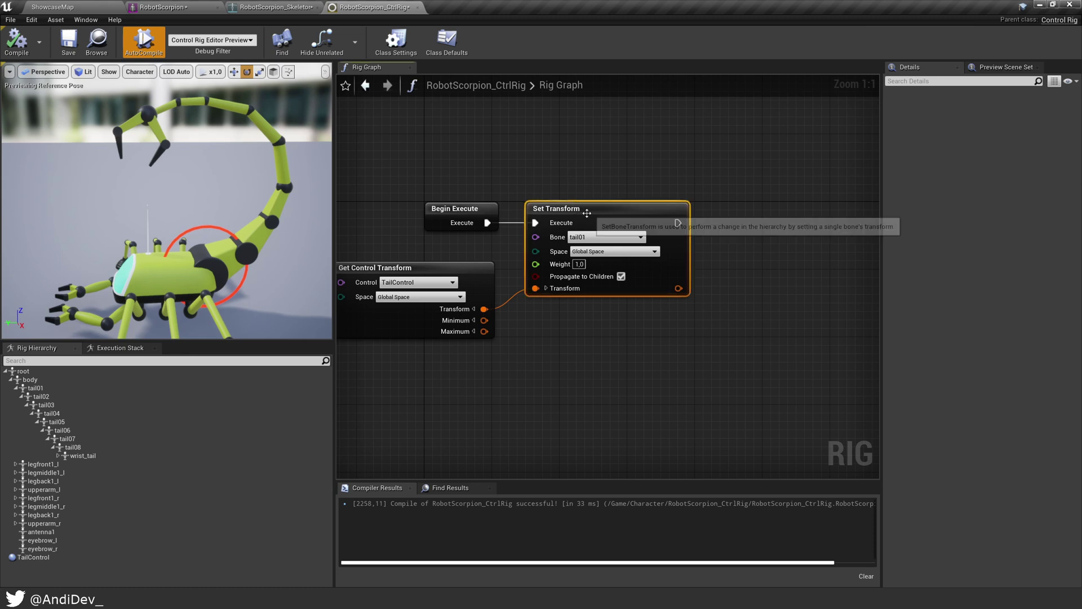
Step: Delete the tail01 Set Transform node from the rig graph
key(Delete)
right_drag(612, 207, 541, 200)
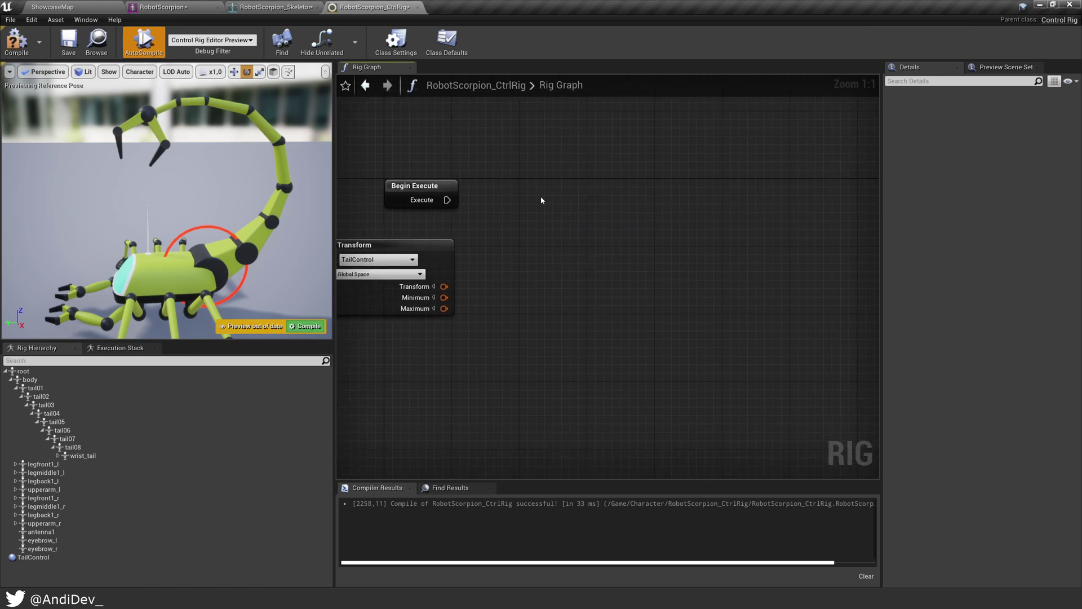
Step: Add a Distribute Rotation node driven by Begin Execute's Execute output and place it beside that node
drag(447, 199, 516, 204)
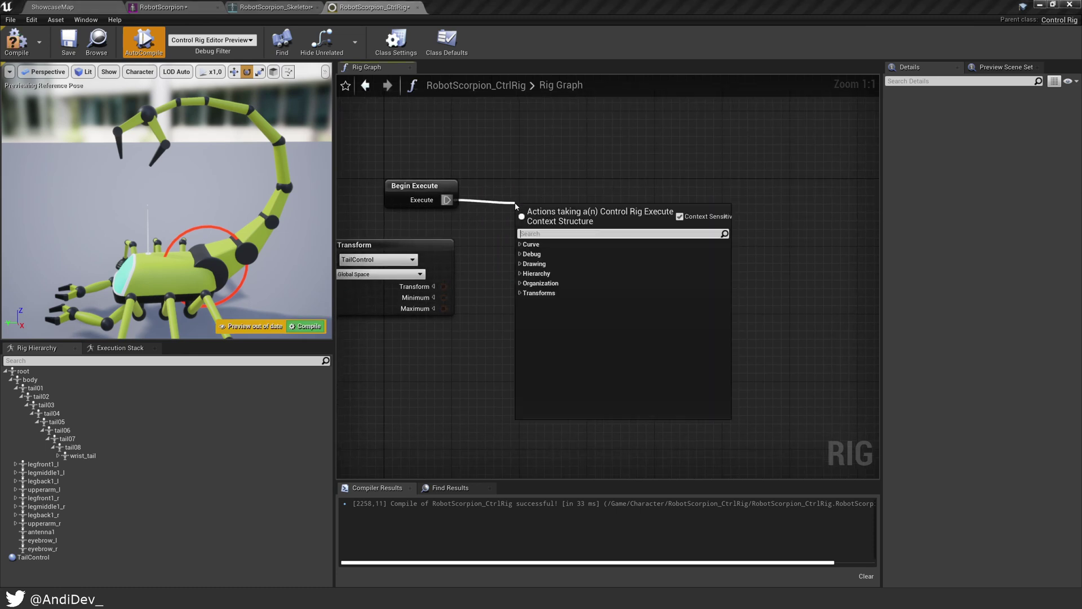
click(522, 276)
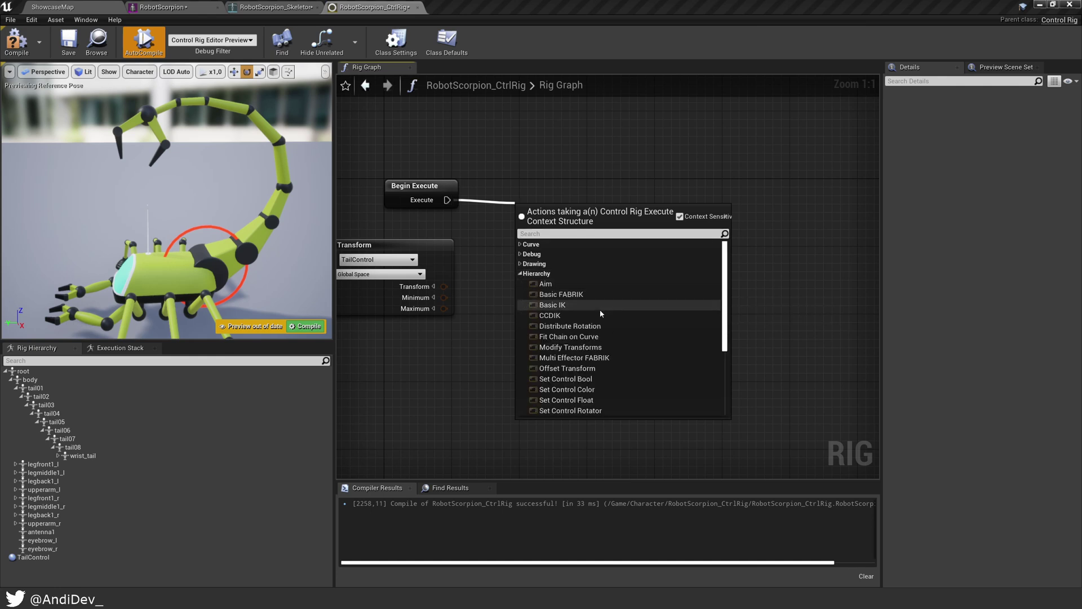
scroll(601, 312, down, 1)
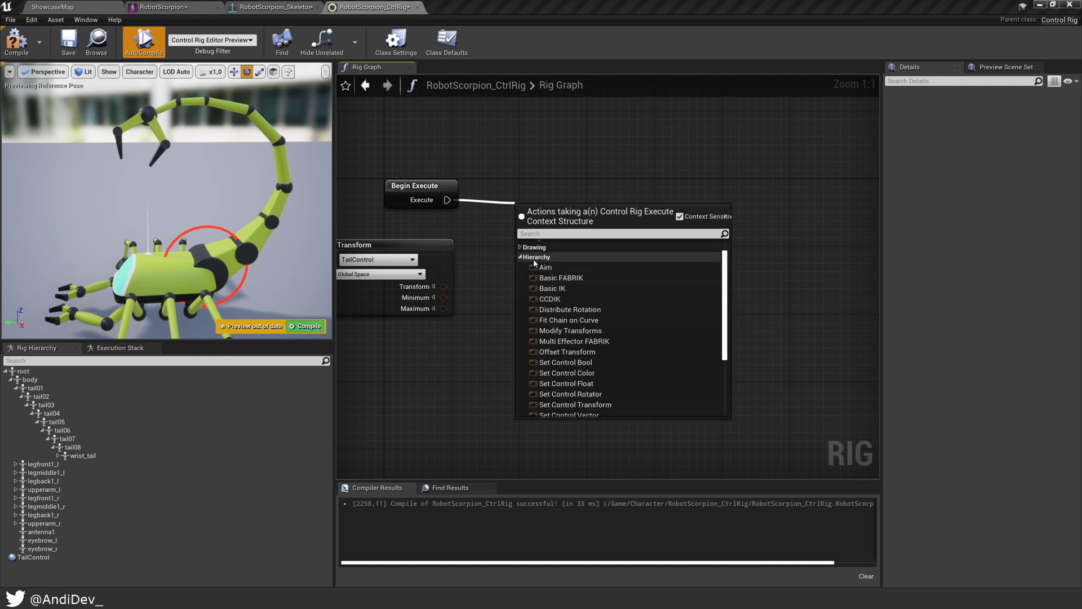
scroll(586, 315, down, 3)
scroll(590, 317, up, 3)
scroll(590, 317, up, 1)
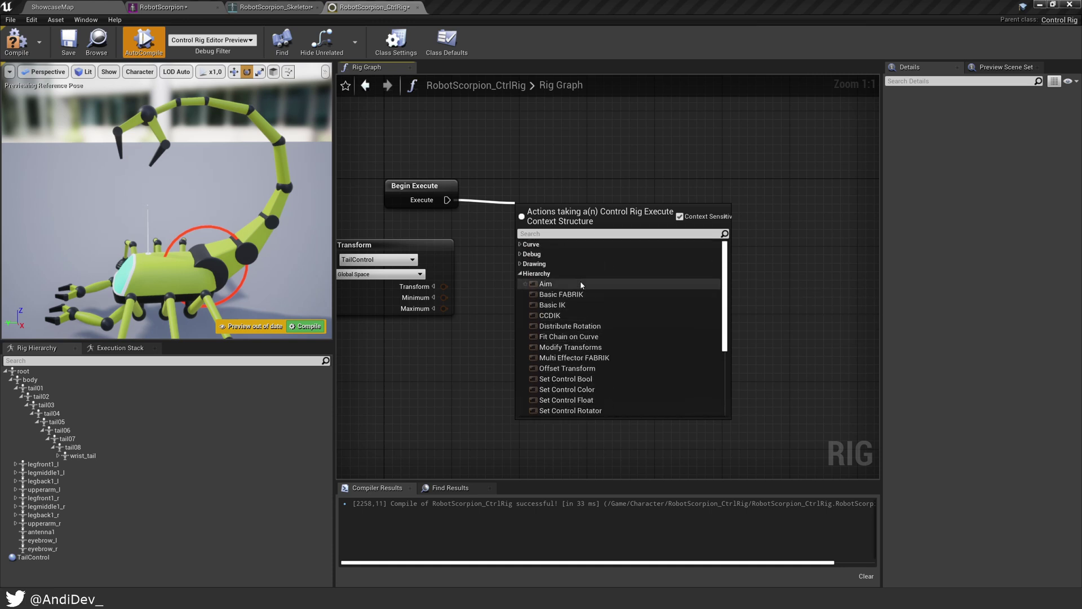
click(574, 327)
drag(610, 220, 658, 197)
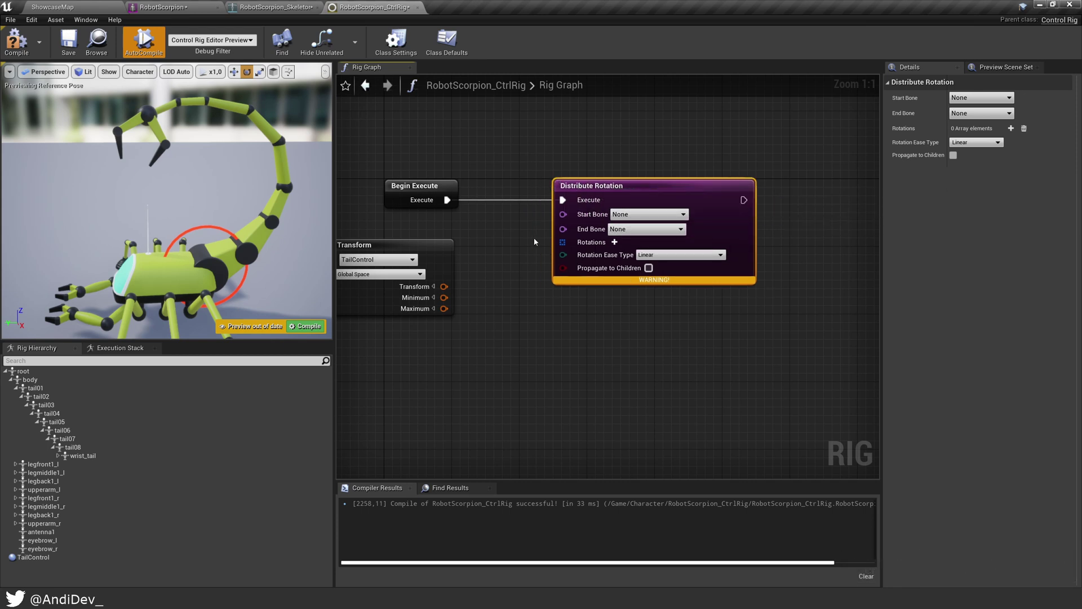
Step: Set the Distribute Rotation node's Start Bone to tail01 and its End Bone to tail08
click(652, 215)
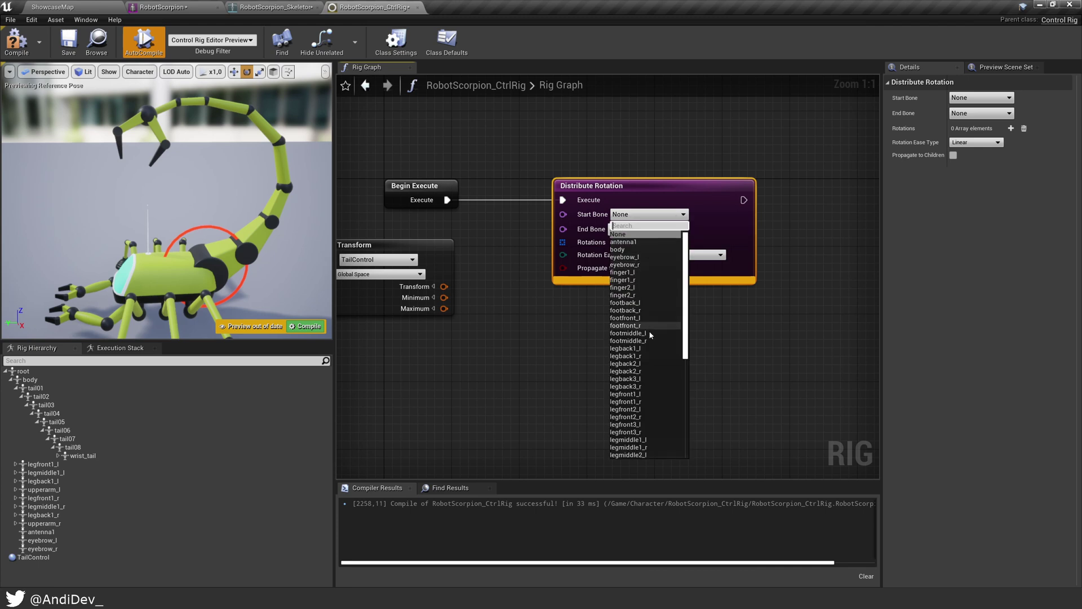
scroll(652, 345, down, 4)
click(620, 423)
click(646, 228)
scroll(648, 342, down, 4)
scroll(649, 343, down, 5)
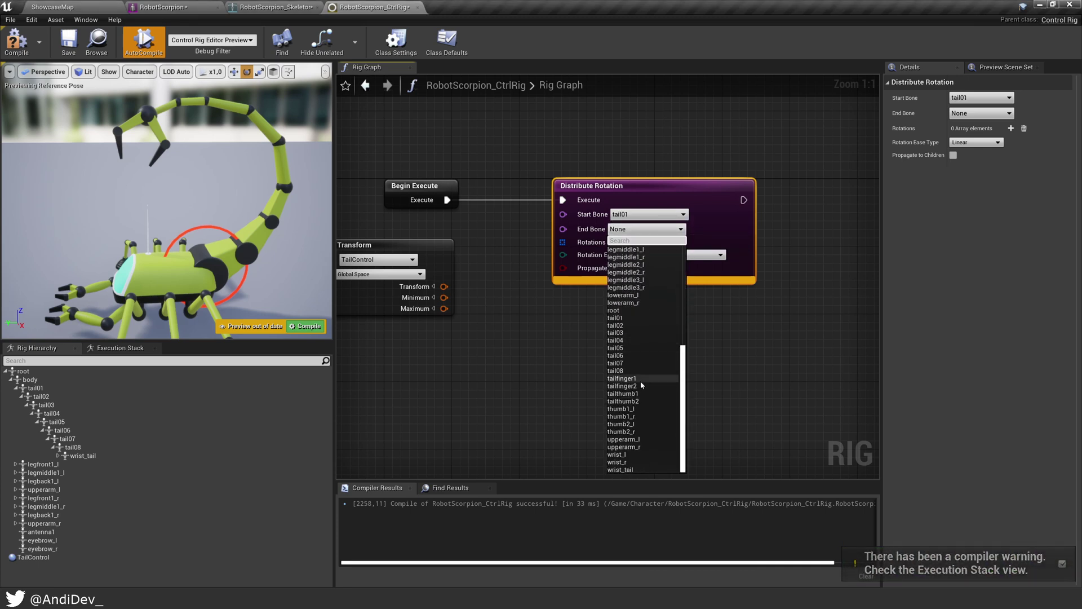
click(615, 370)
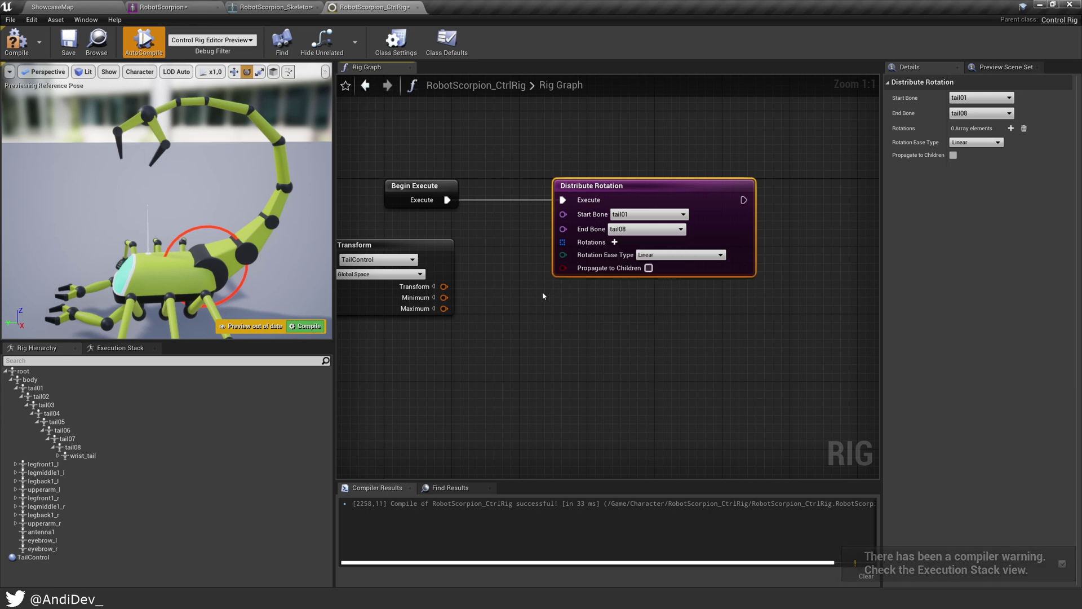
Step: Add a Rotations entry to Distribute Rotation and feed its Rotation from TailControl's transform Rotation, read in Local Space
click(615, 242)
drag(519, 273, 561, 273)
click(381, 274)
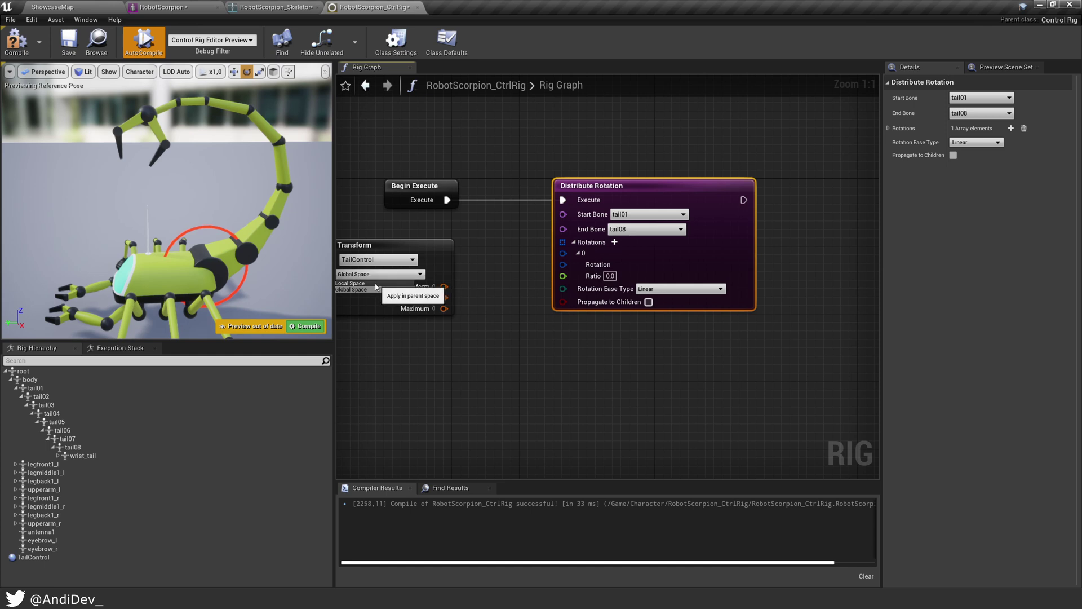
right_drag(492, 292, 498, 261)
click(440, 255)
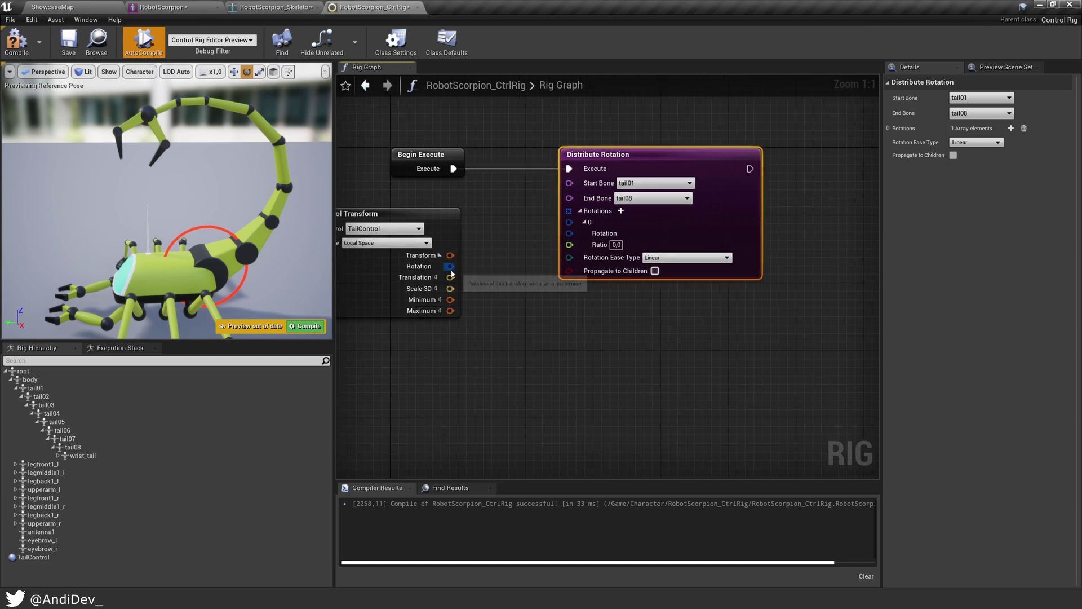
drag(450, 267, 512, 251)
drag(574, 236, 573, 236)
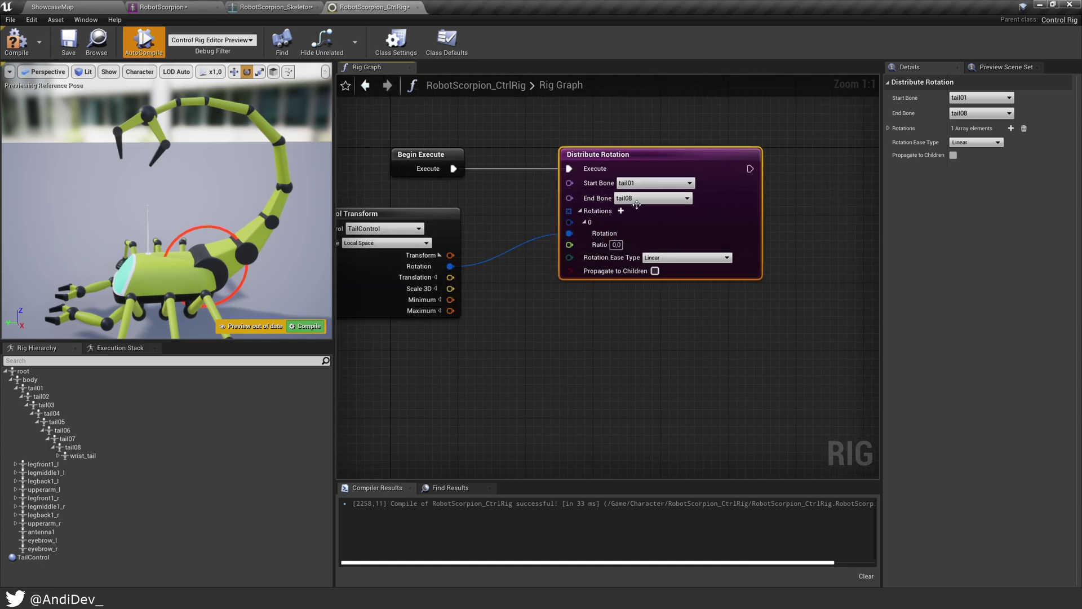
Step: Enable Propagate to Children on the Distribute Rotation node and compile the rig
drag(704, 155, 687, 154)
click(637, 271)
click(303, 326)
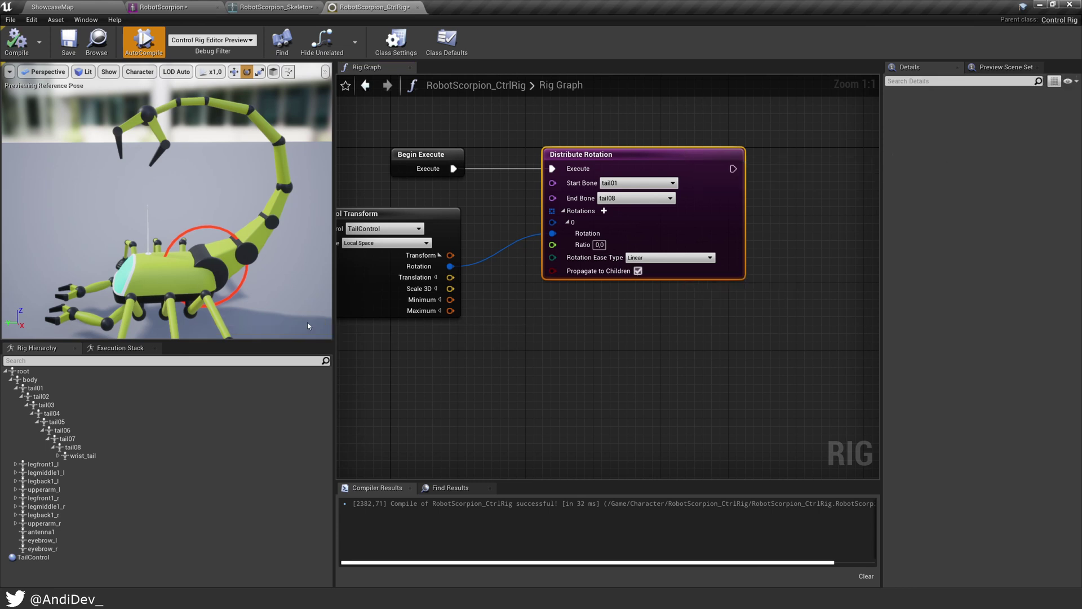
Step: Rotate TailControl in the preview to test how the rotation spreads along the tail, and inspect the scorpion from the front
click(206, 225)
drag(219, 226, 250, 246)
alt+drag(223, 203, 160, 224)
click(545, 333)
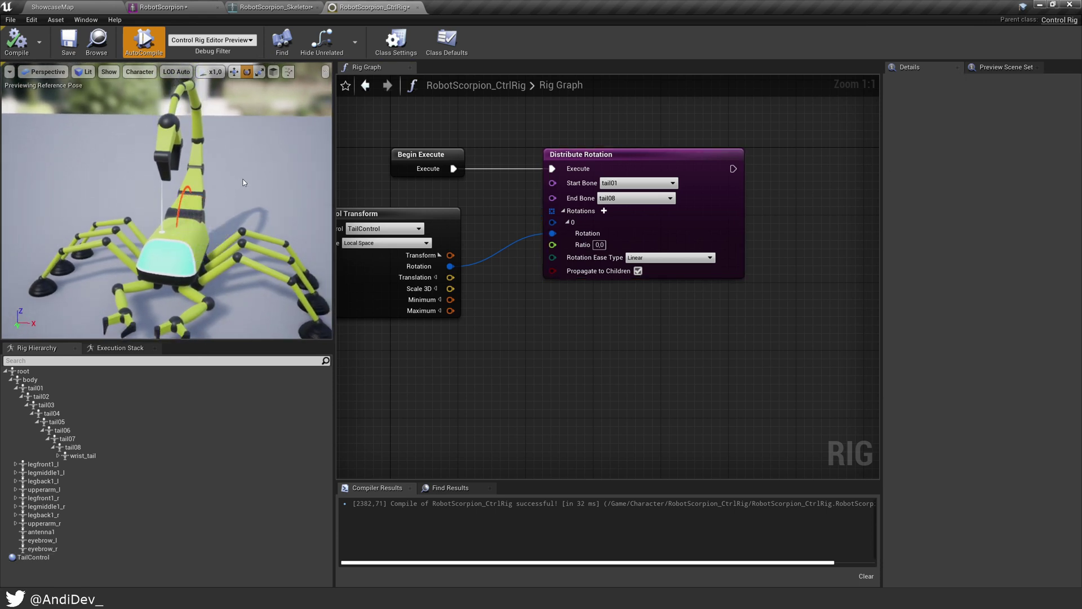
alt+drag(242, 177, 244, 174)
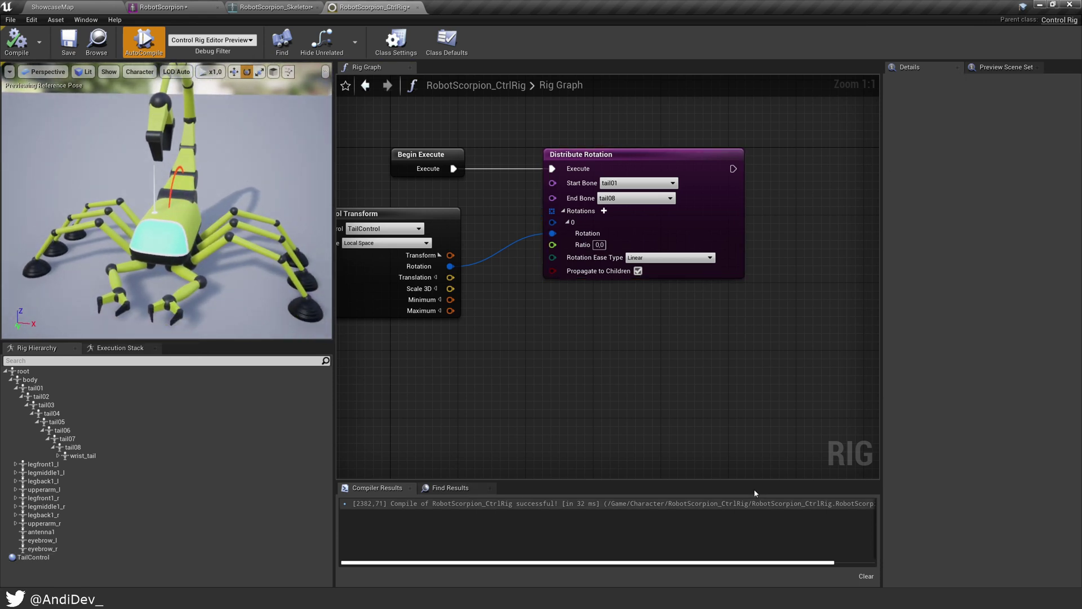